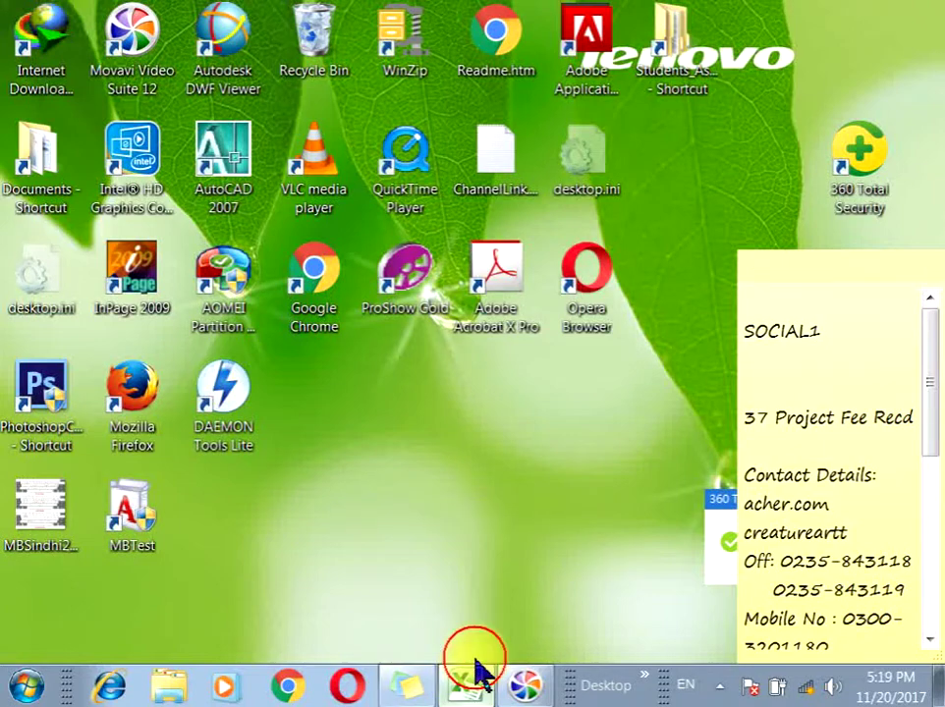
- Select the title cells A1:G1, preview Data Validation without changes, and return to Home
left_click_drag(56, 217, 714, 217)
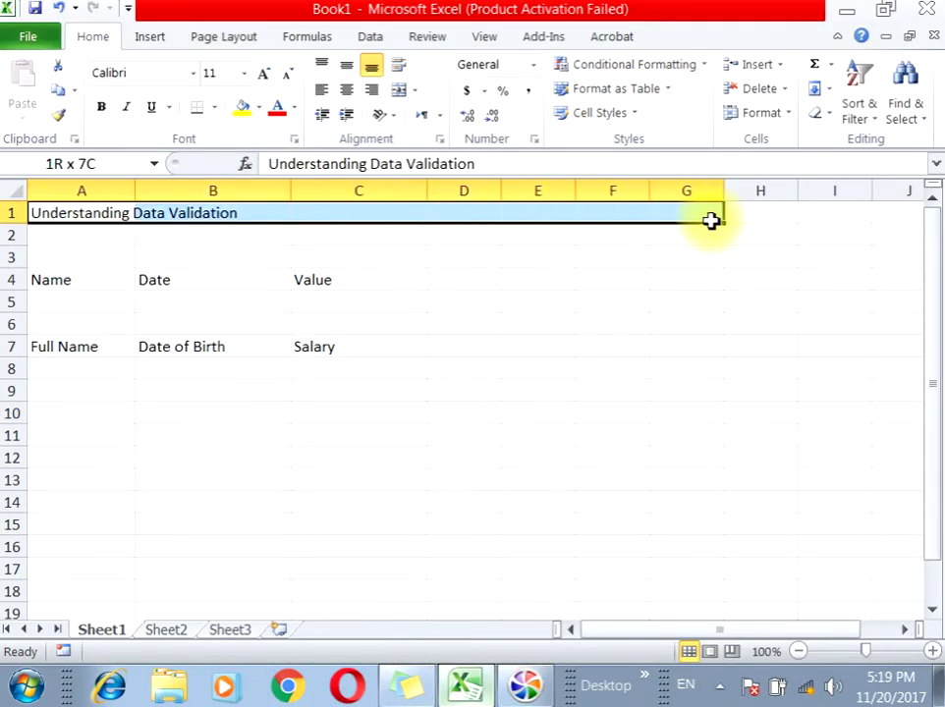
left_click(365, 36)
left_click(577, 67)
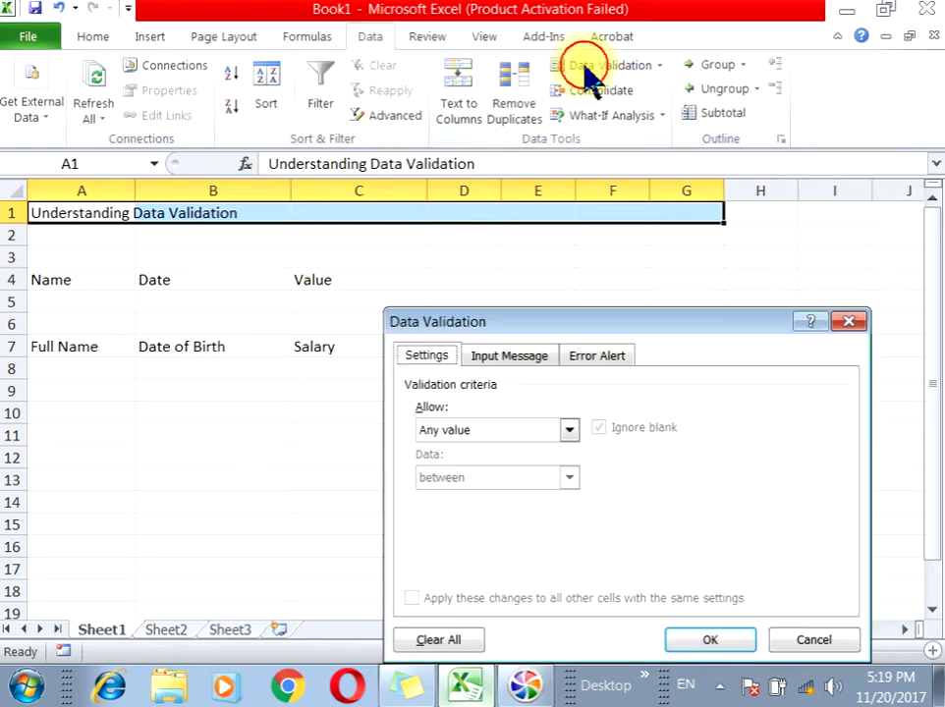
left_click(793, 640)
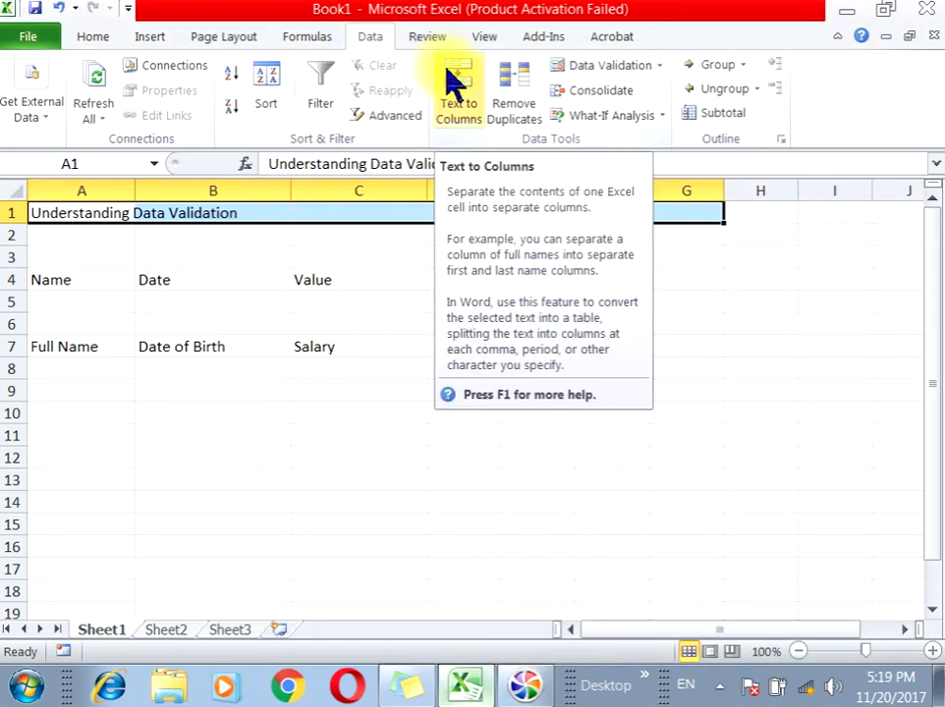
left_click(92, 36)
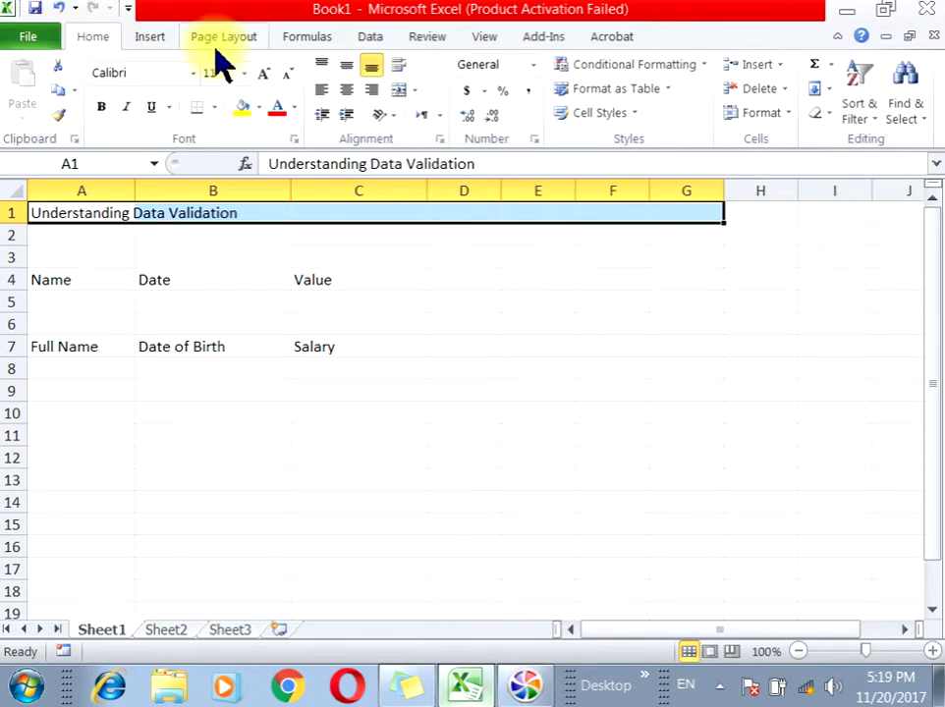
- Merge and center the title across A1:G1, apply the Title style, and heighten row 1
left_click(397, 92)
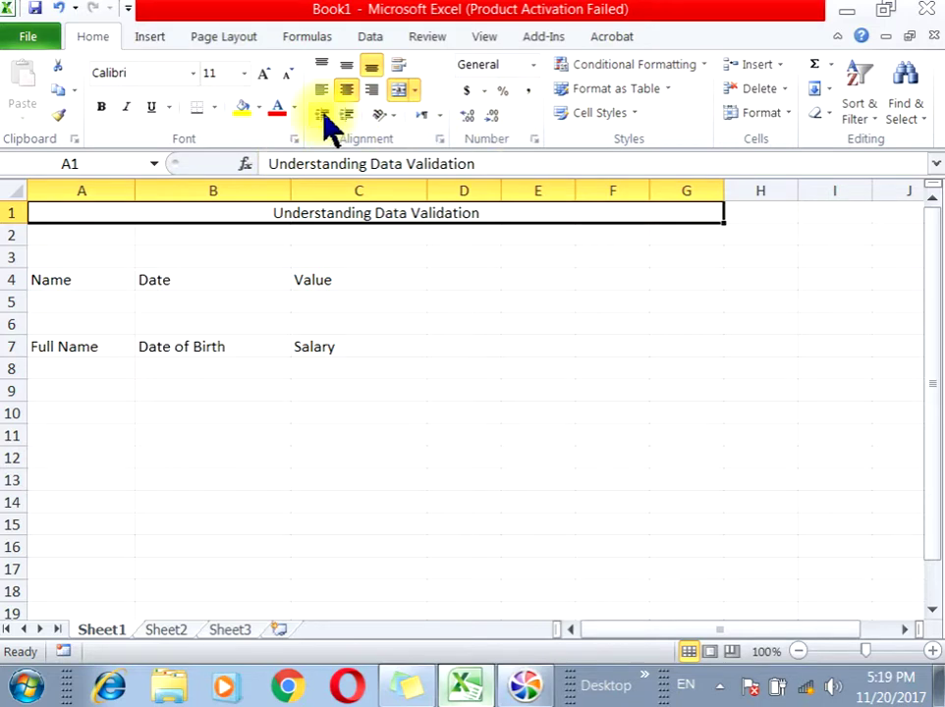
left_click(593, 112)
left_click(717, 305)
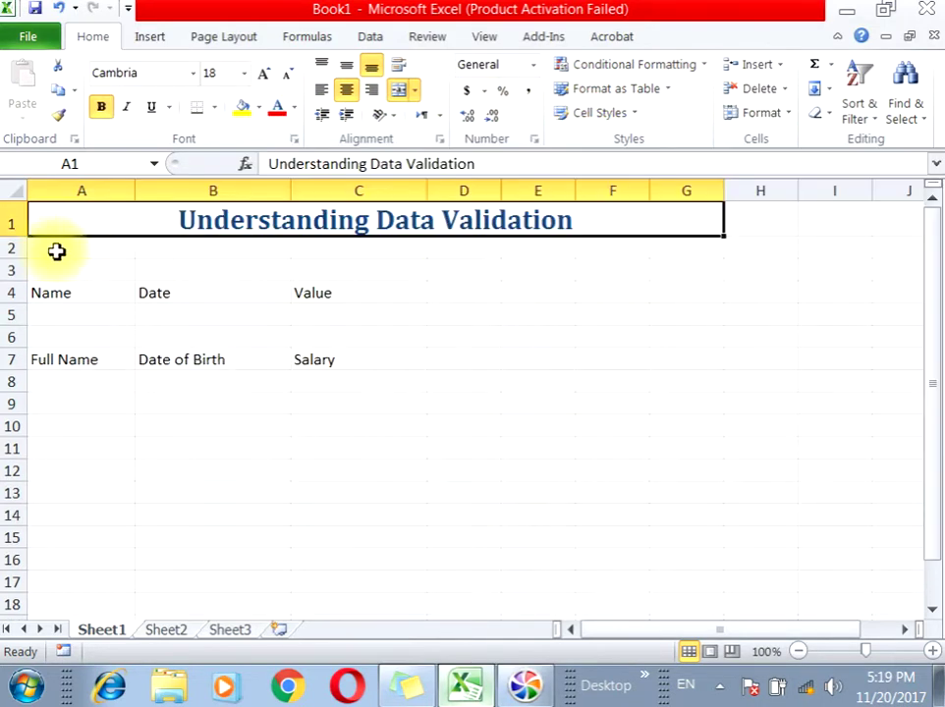
left_click_drag(11, 234, 14, 254)
left_click(120, 338)
- Apply a heading cell style to the A7:C7 headings
left_click_drag(63, 375, 332, 384)
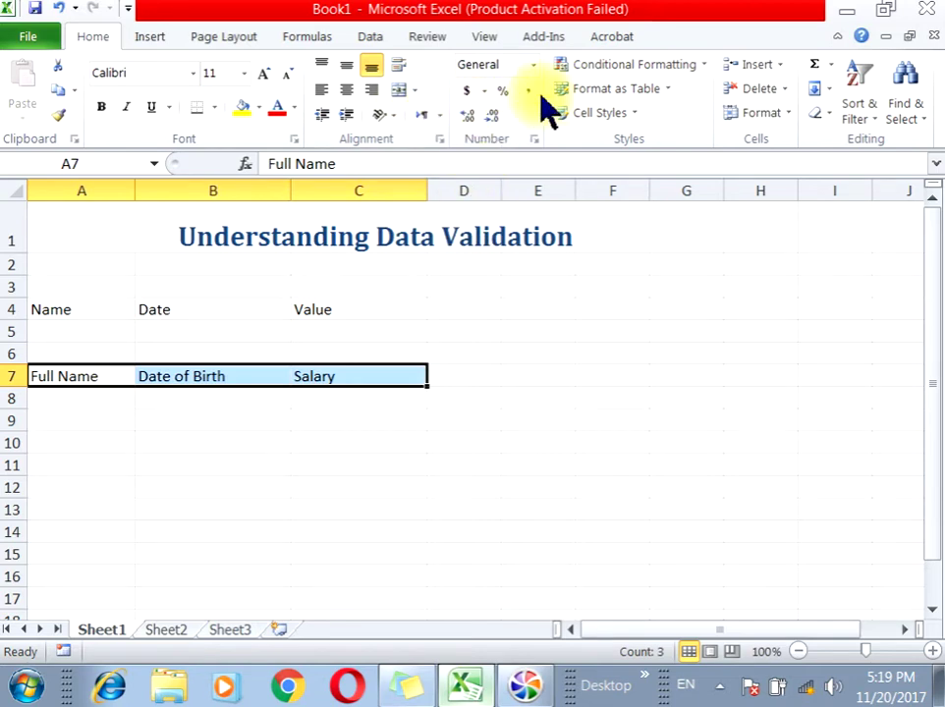
left_click(597, 114)
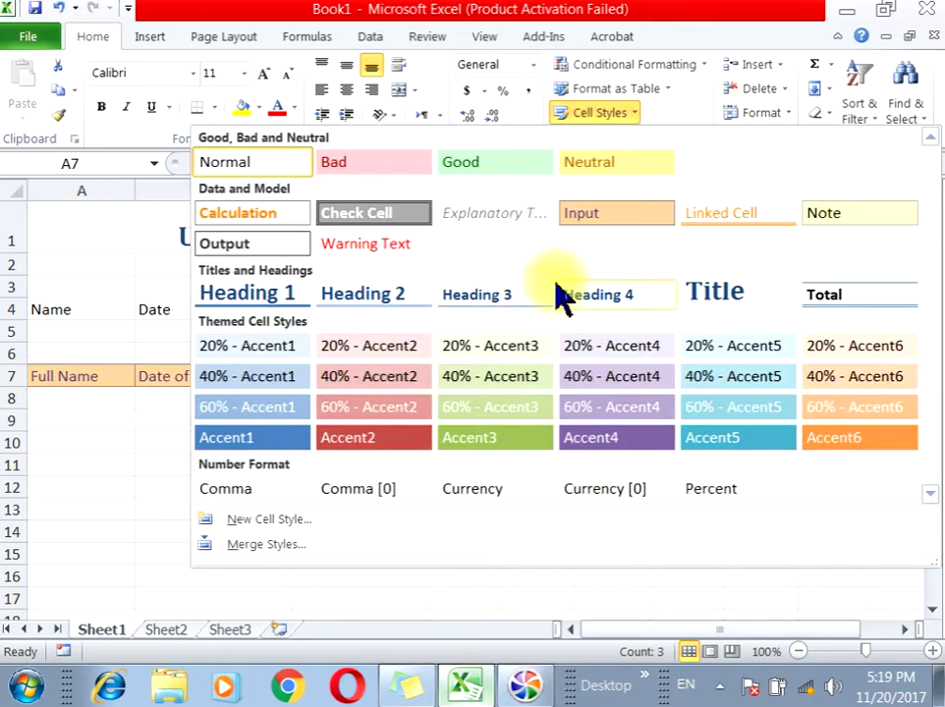
left_click(338, 300)
left_click(177, 263)
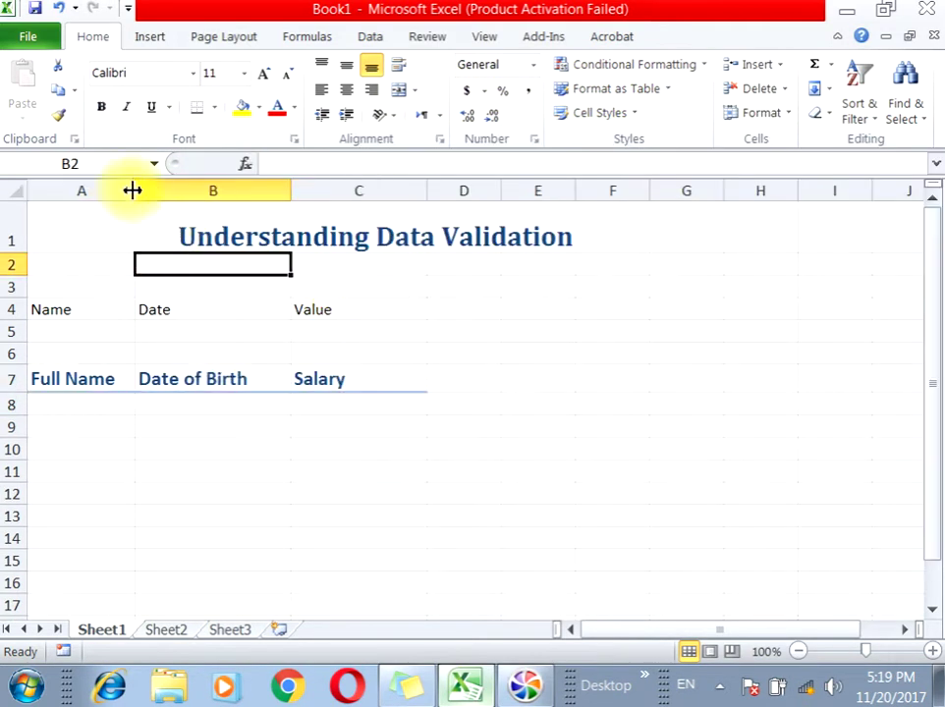
- Widen columns A, B and C to fit the headings, then select A8
left_click_drag(135, 189, 235, 189)
left_click_drag(392, 189, 461, 190)
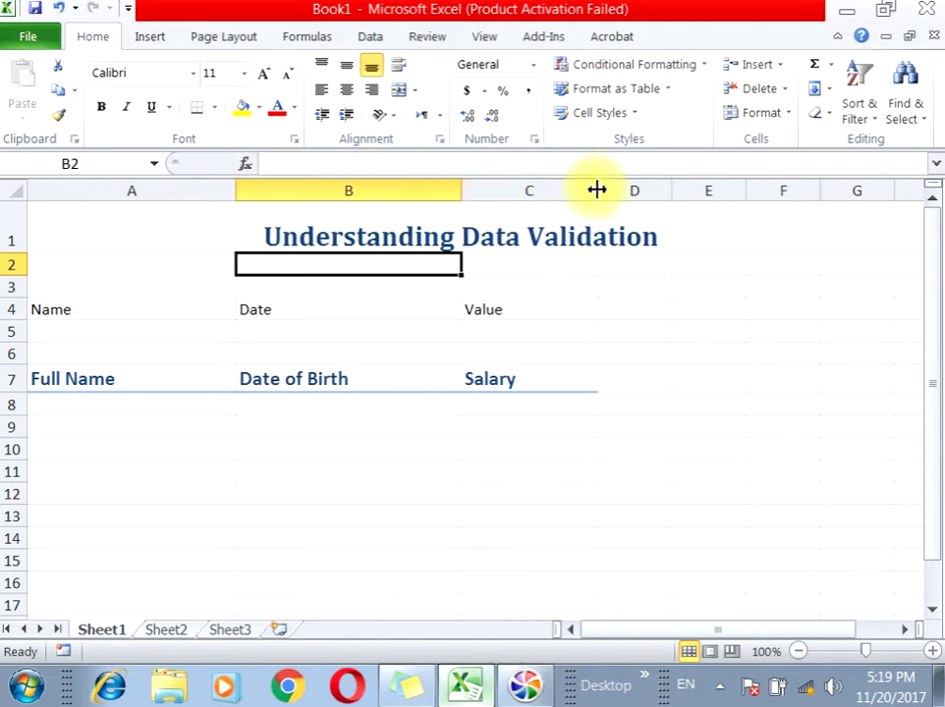
left_click_drag(597, 190, 658, 189)
left_click(221, 422)
left_click(97, 400)
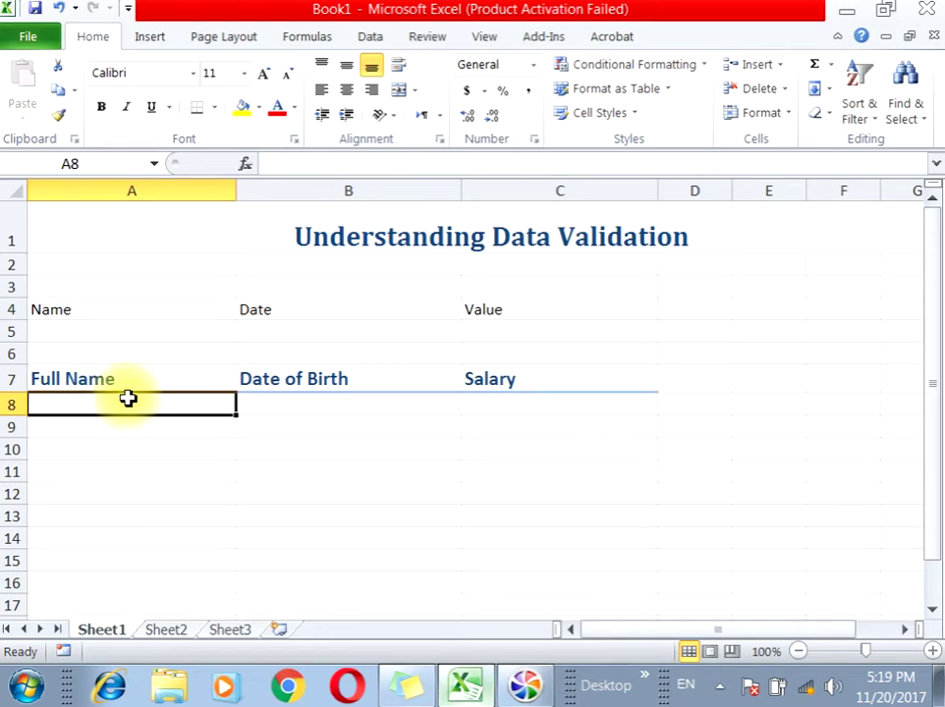
- Enter Character in A4 and A-Z in A5
key("Up")
key("Up")
key("Up")
key("Up")
type("Char")
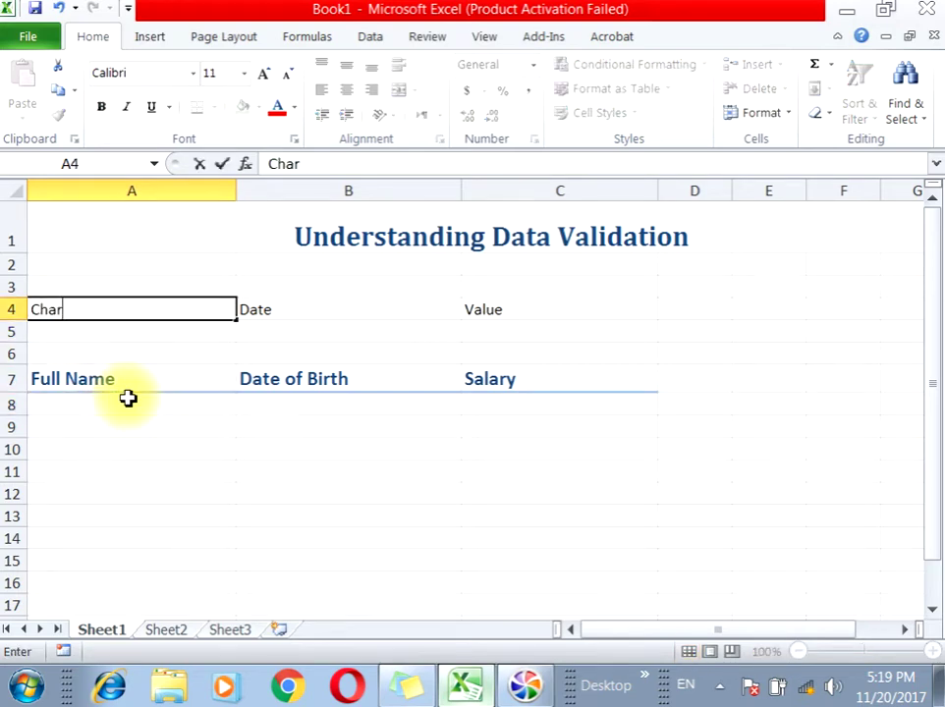
type("acter")
key("Return")
type("A")
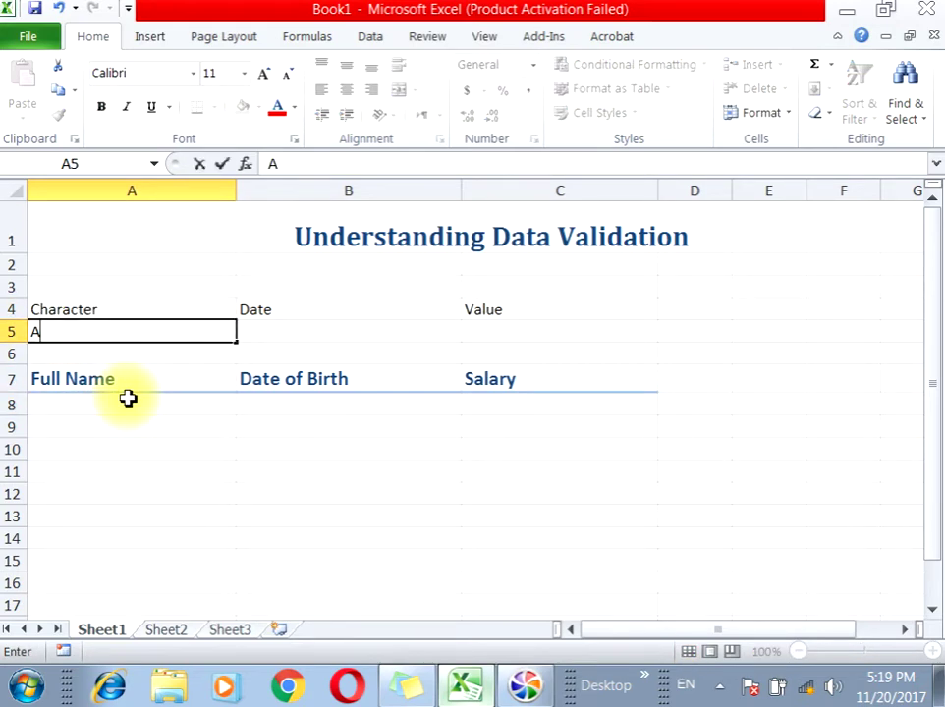
type("-Z")
key("Return")
- Enter the date 1/1/2000 in B5 and 0-9 in C5
key("Up")
key("Right")
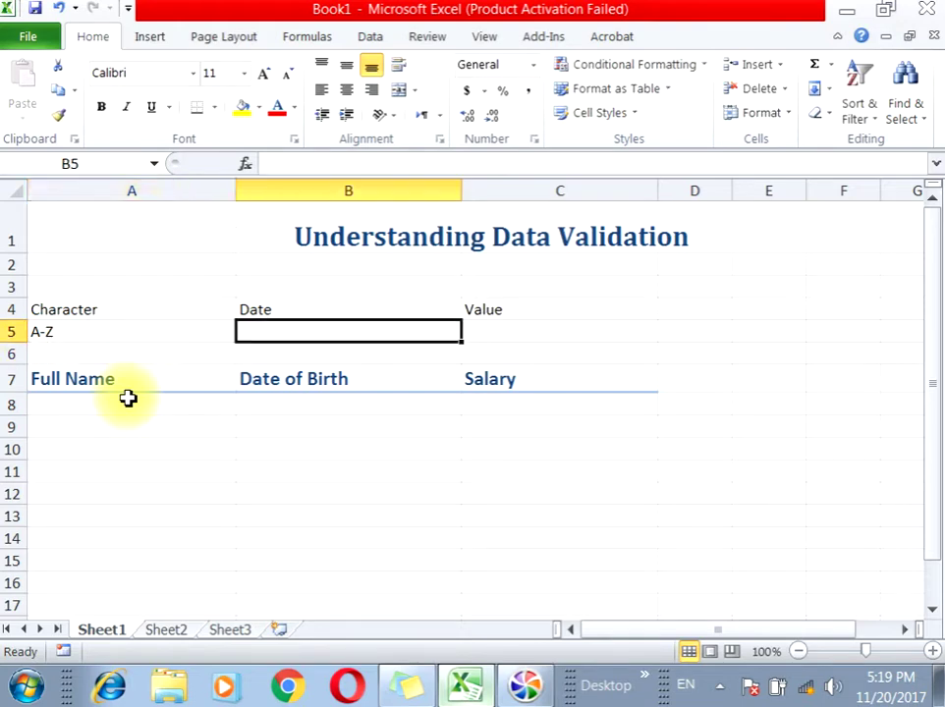
type("1/1/2")
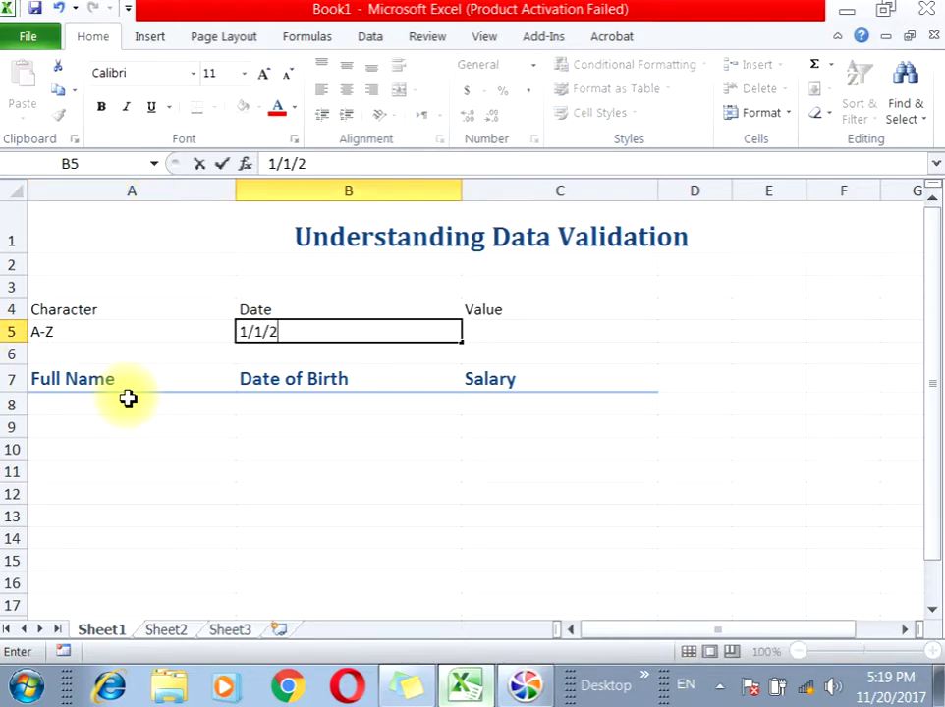
key("BackSpace")
type("2000")
key("Tab")
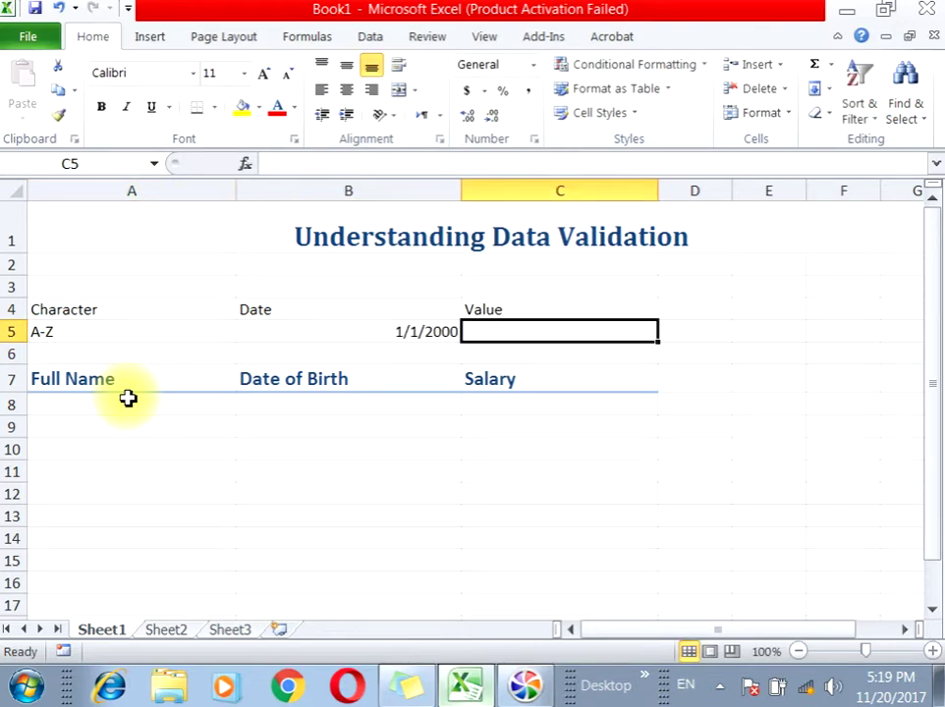
type("34324")
key("BackSpace")
key("BackSpace")
key("BackSpace")
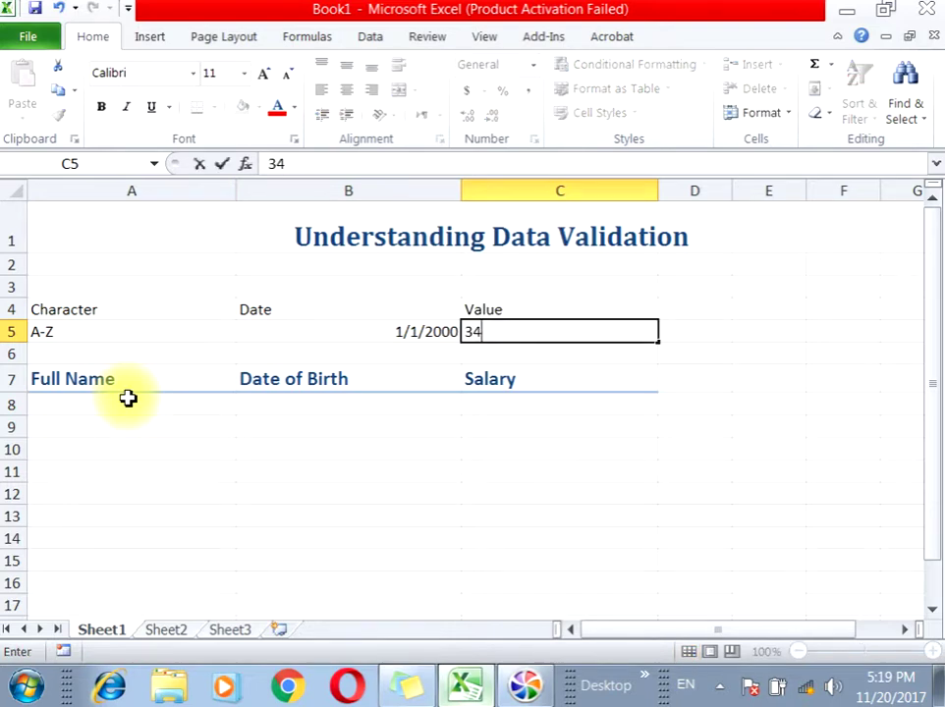
key("BackSpace")
key("BackSpace")
type("0-9")
key("Return")
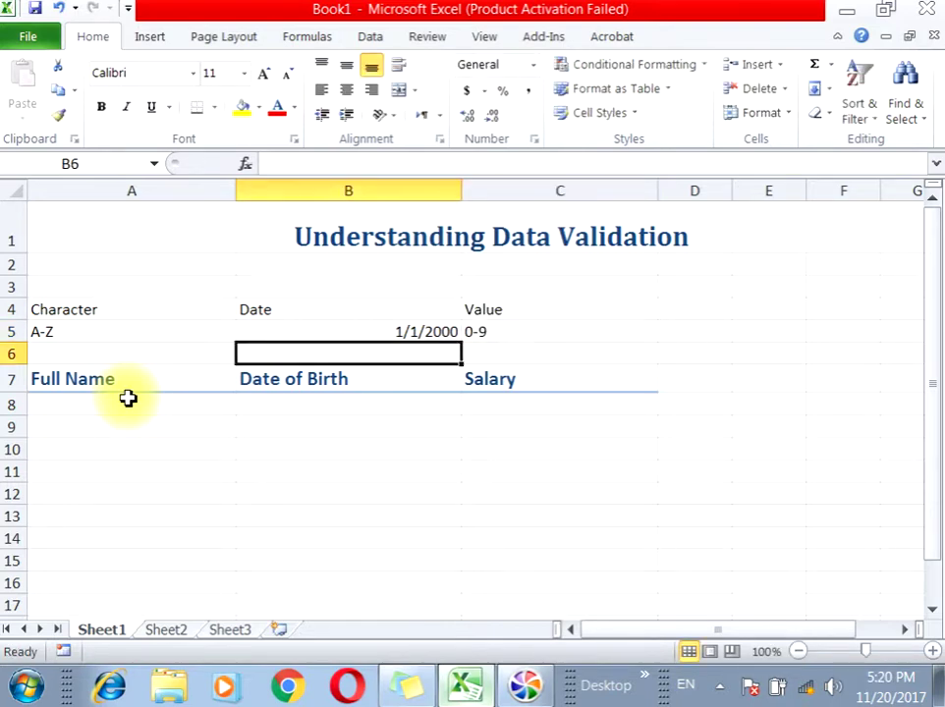
- Type trial values (43543, a sample name, 3/3/20002) into row 9, then delete them
left_click(101, 419)
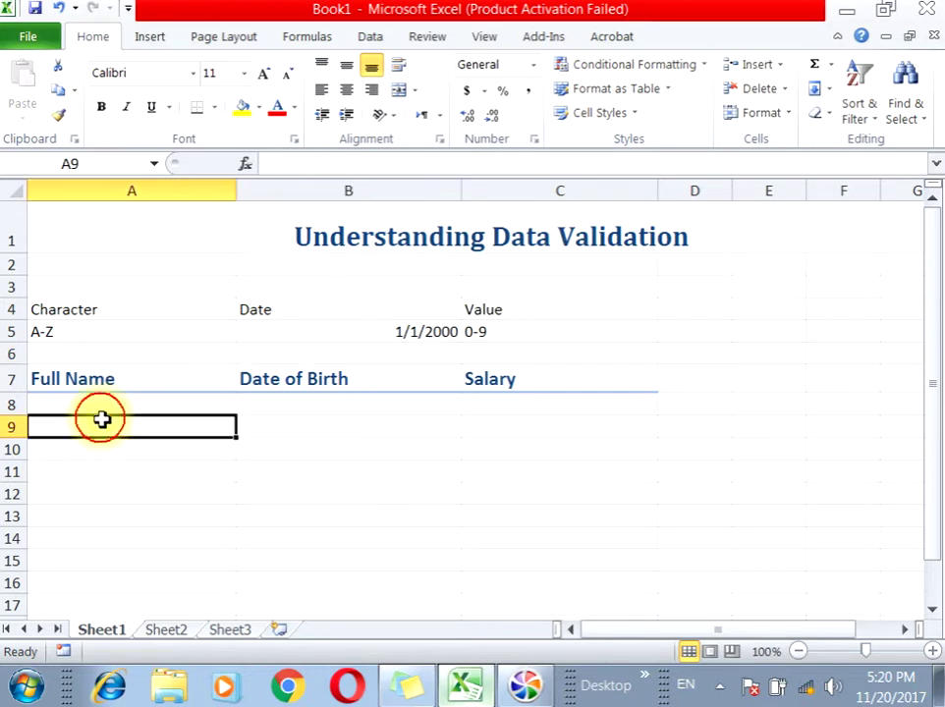
type("43543")
key("Tab")
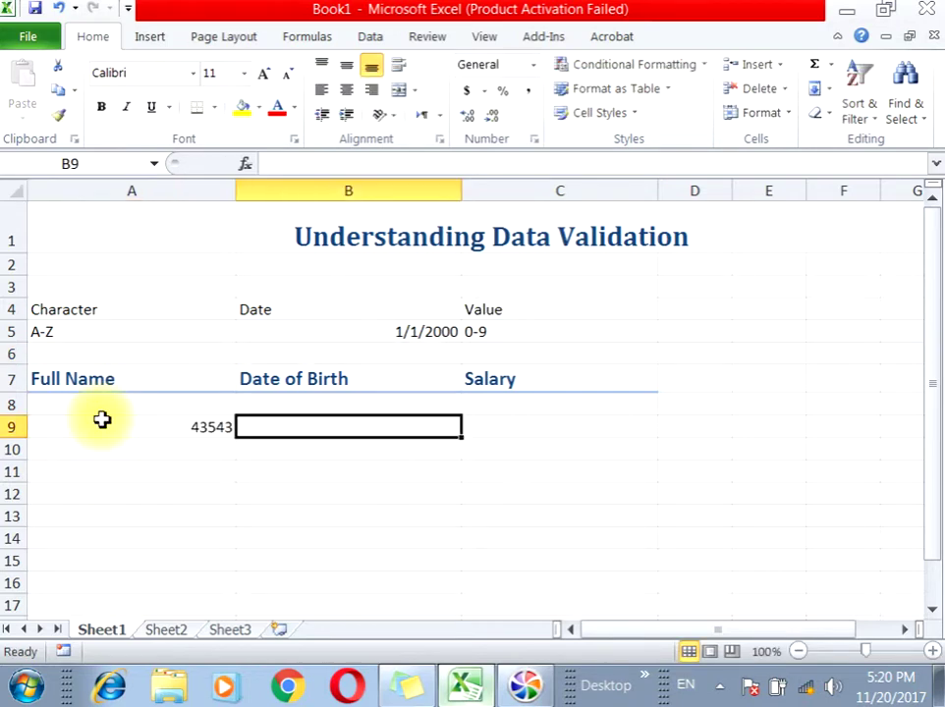
type("Rashid")
key("Tab")
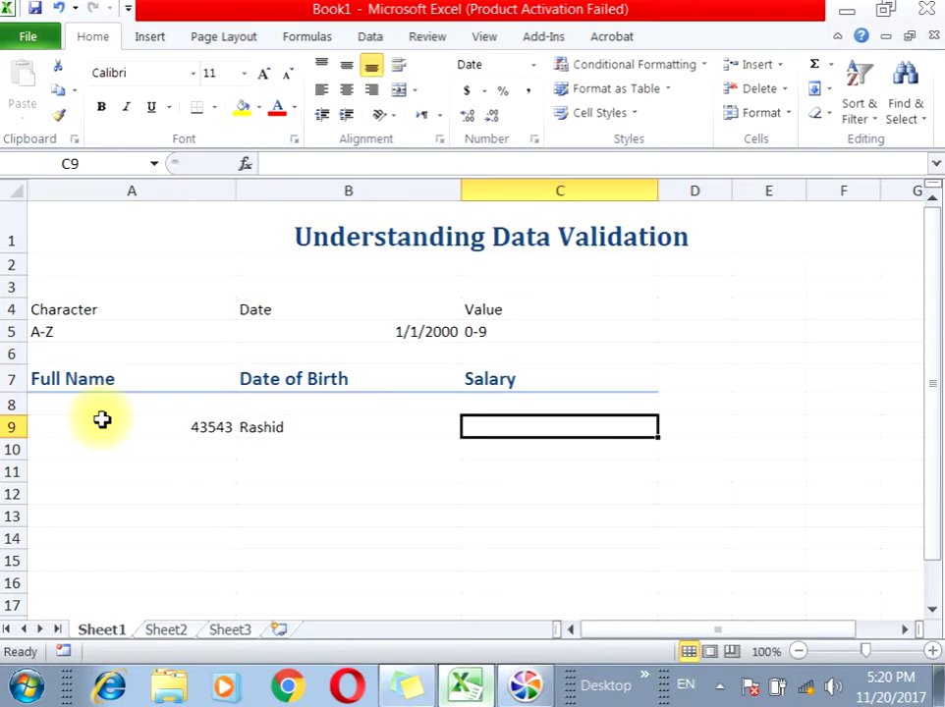
type("3/3/")
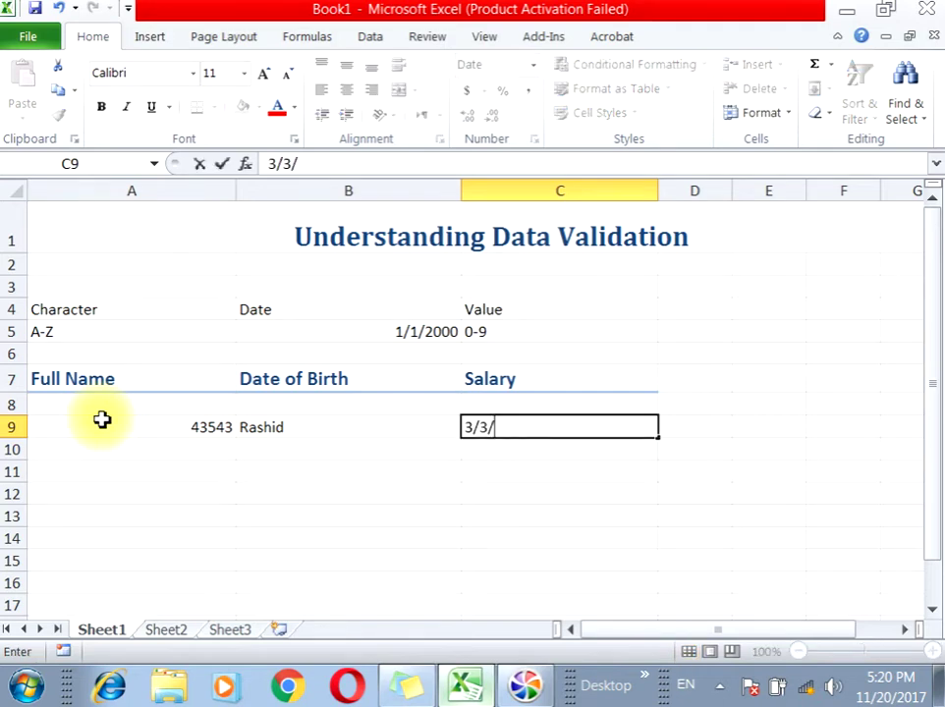
type("20002")
key("Return")
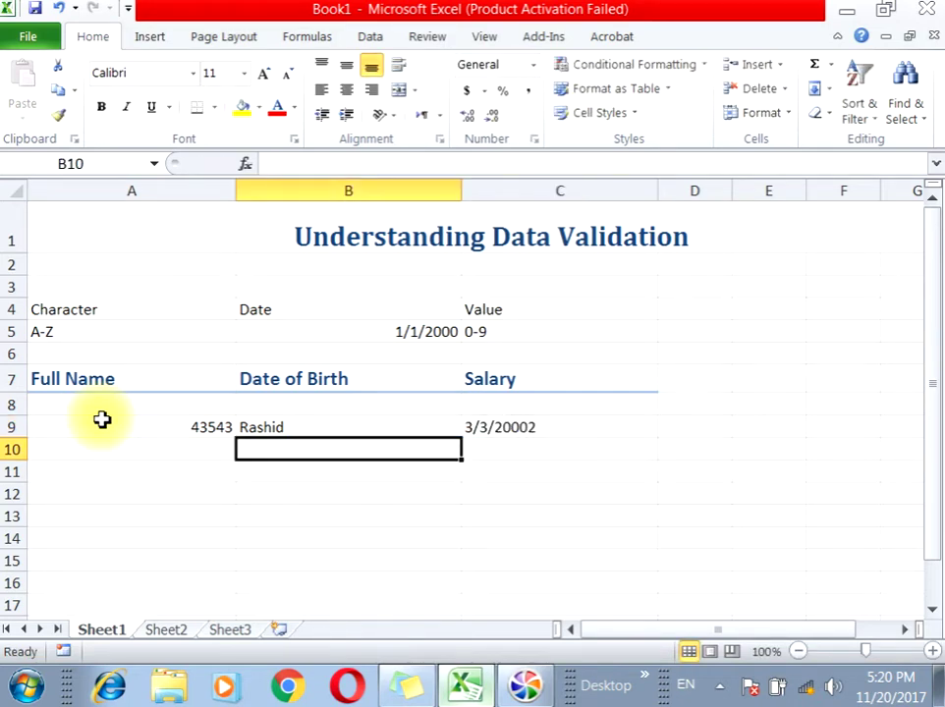
left_click_drag(120, 432, 556, 426)
key("Delete")
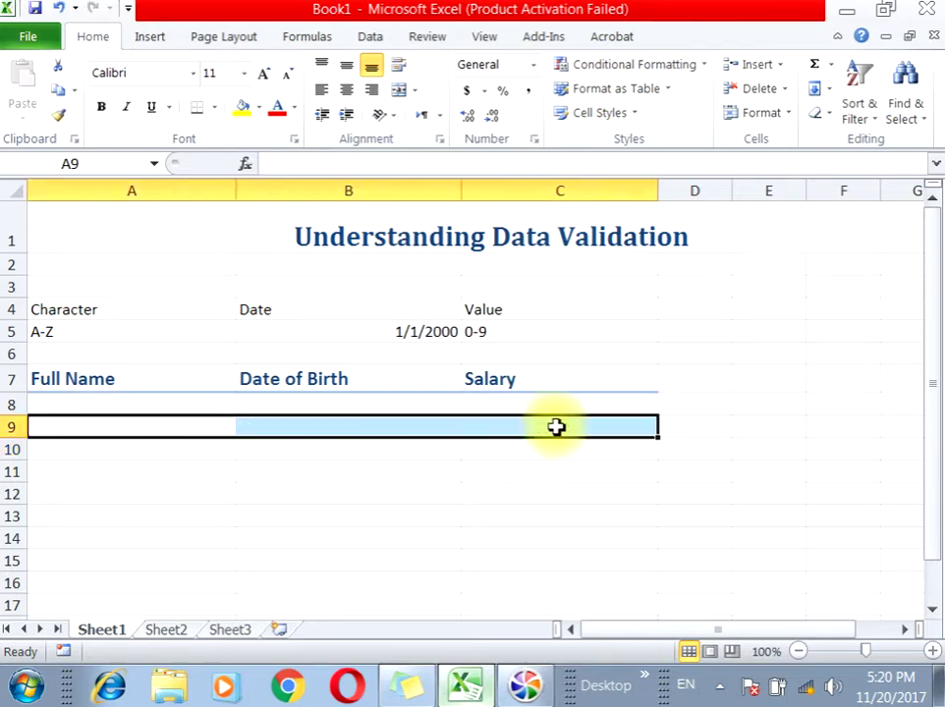
- Select the Full Name cells from A8 down column A
left_click(86, 403)
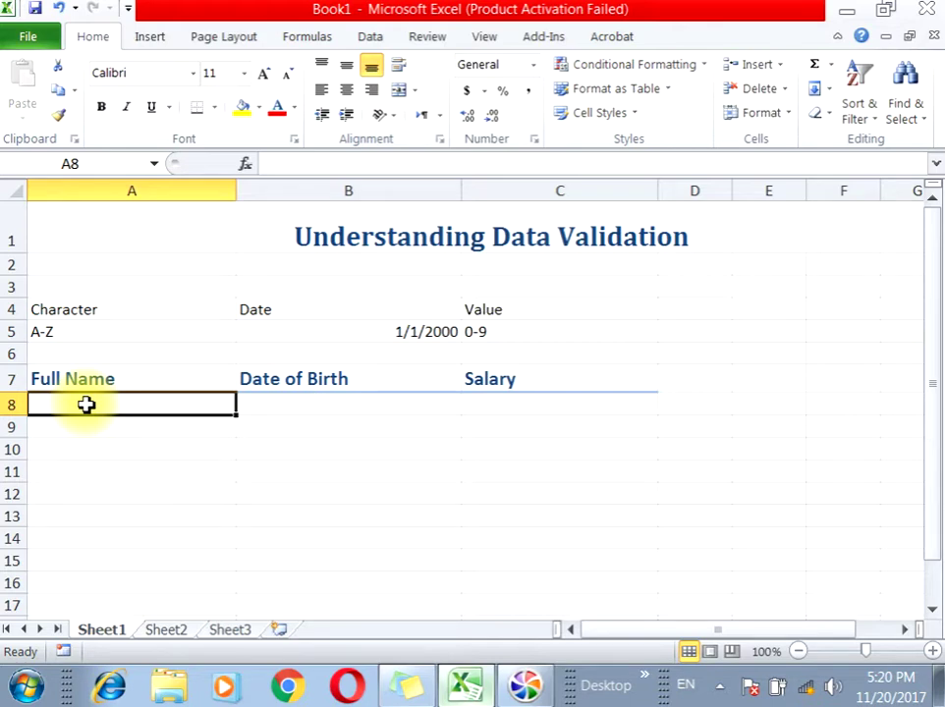
left_click_drag(86, 404, 90, 619)
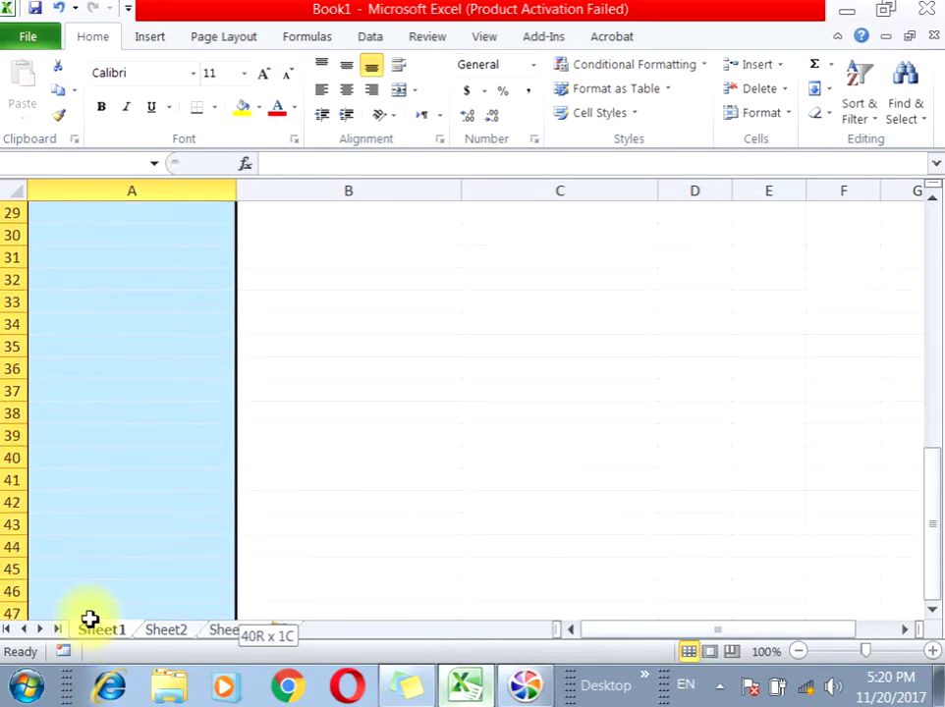
scroll(109, 556, "up", 6)
scroll(109, 557, "up", 4)
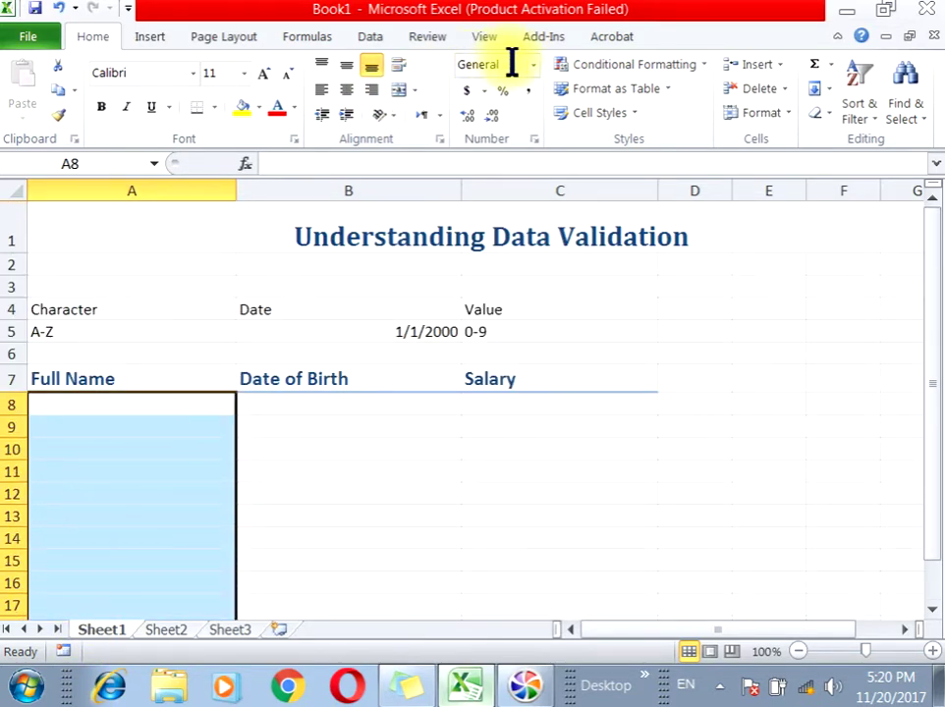
- Open Data Validation and choose Text length as the allowed data type
left_click(370, 39)
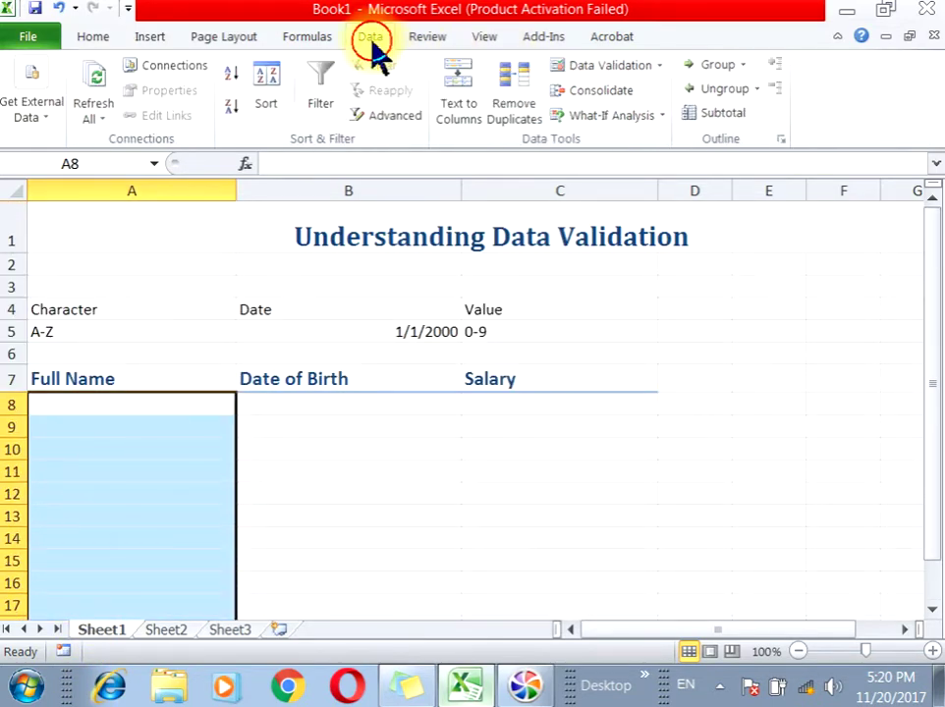
left_click(609, 69)
left_click_drag(516, 323, 527, 138)
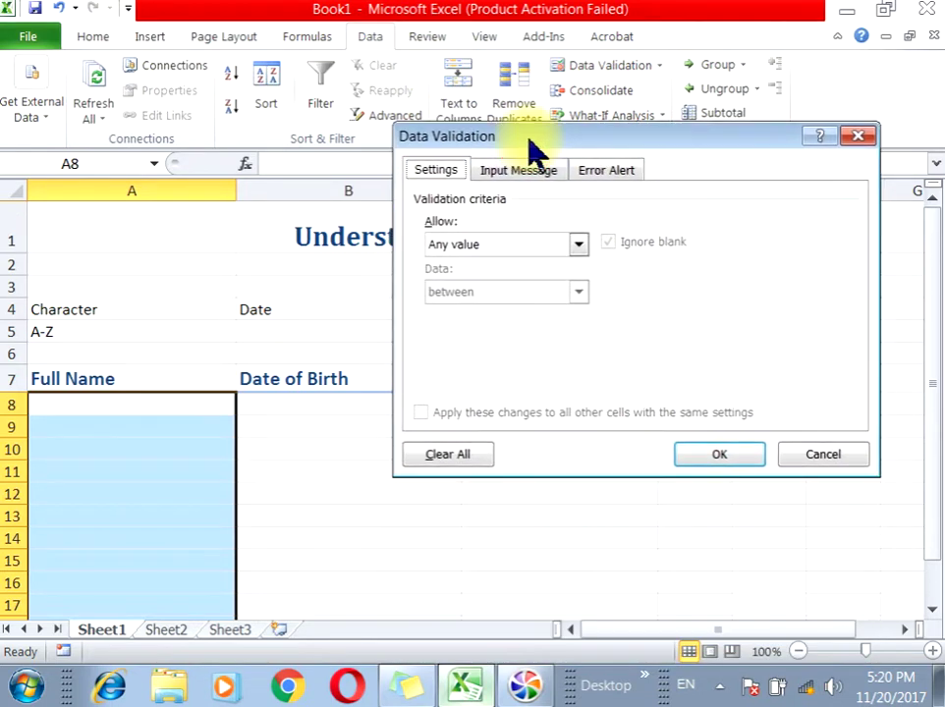
left_click(449, 249)
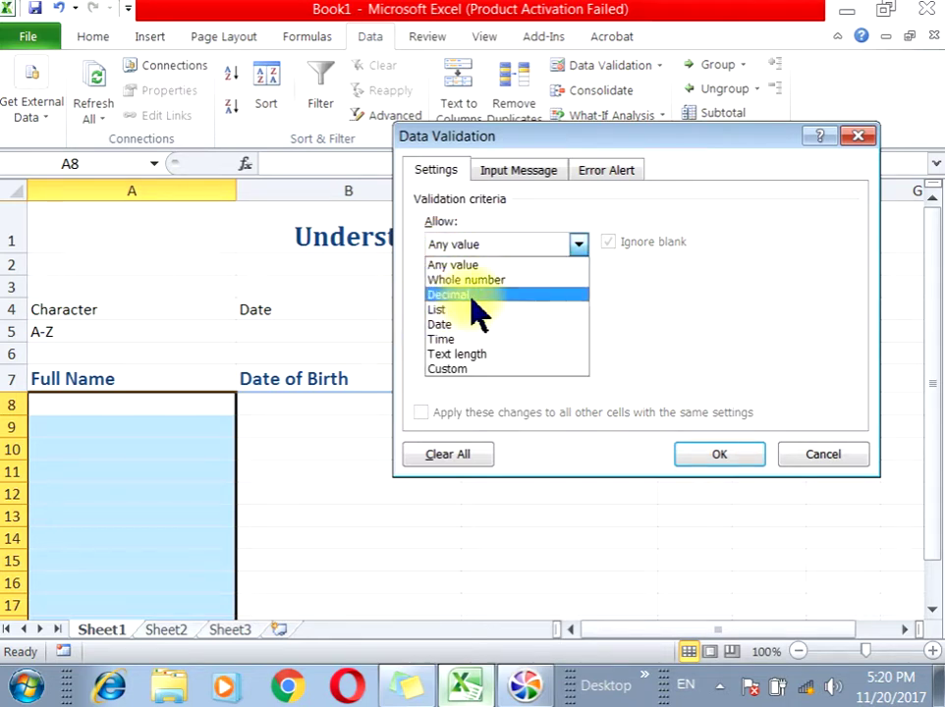
left_click(496, 356)
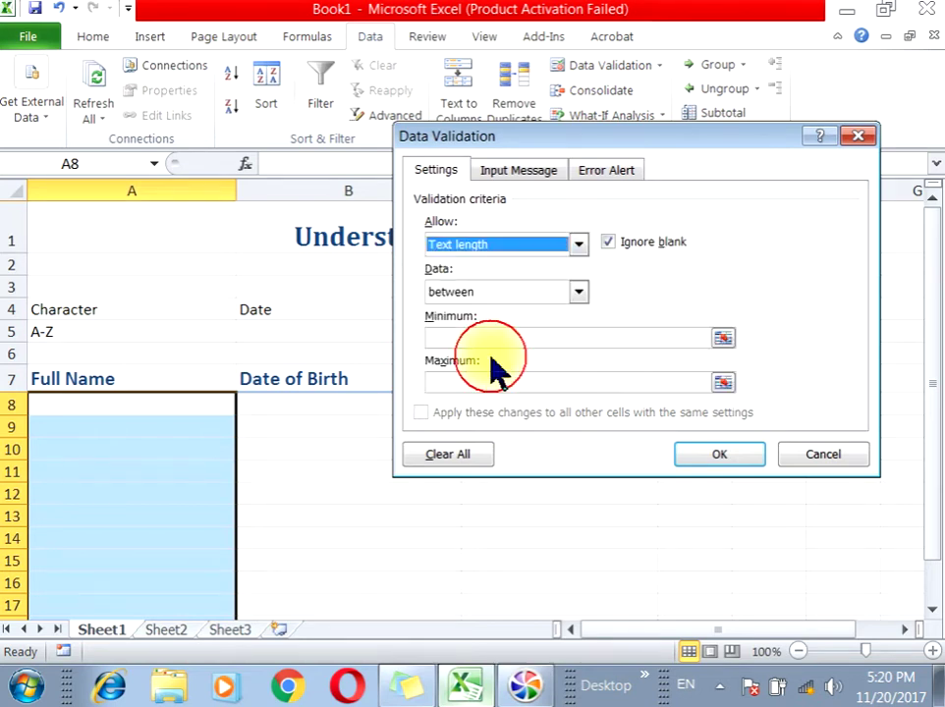
- Enter a between 4 and 10 text-length range, then erase both values
left_click(496, 246)
left_click(476, 354)
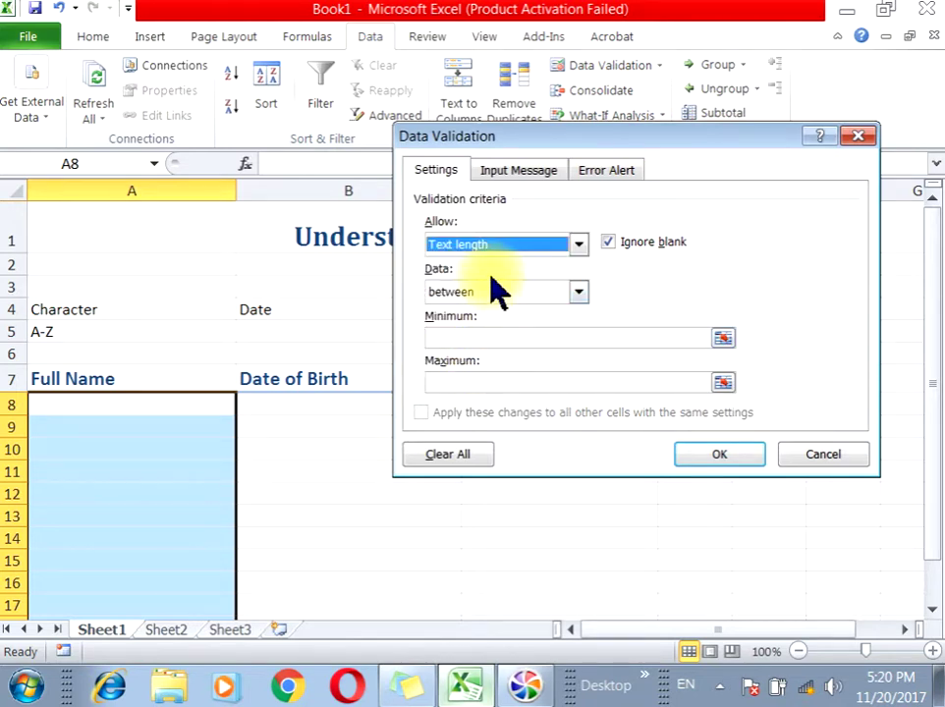
left_click(497, 292)
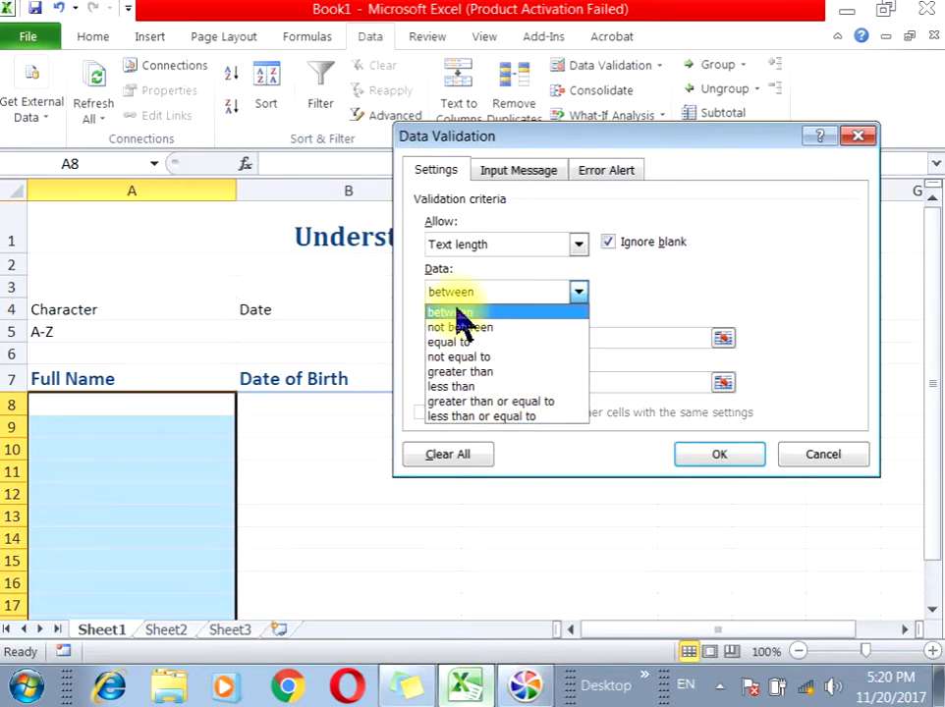
left_click(455, 313)
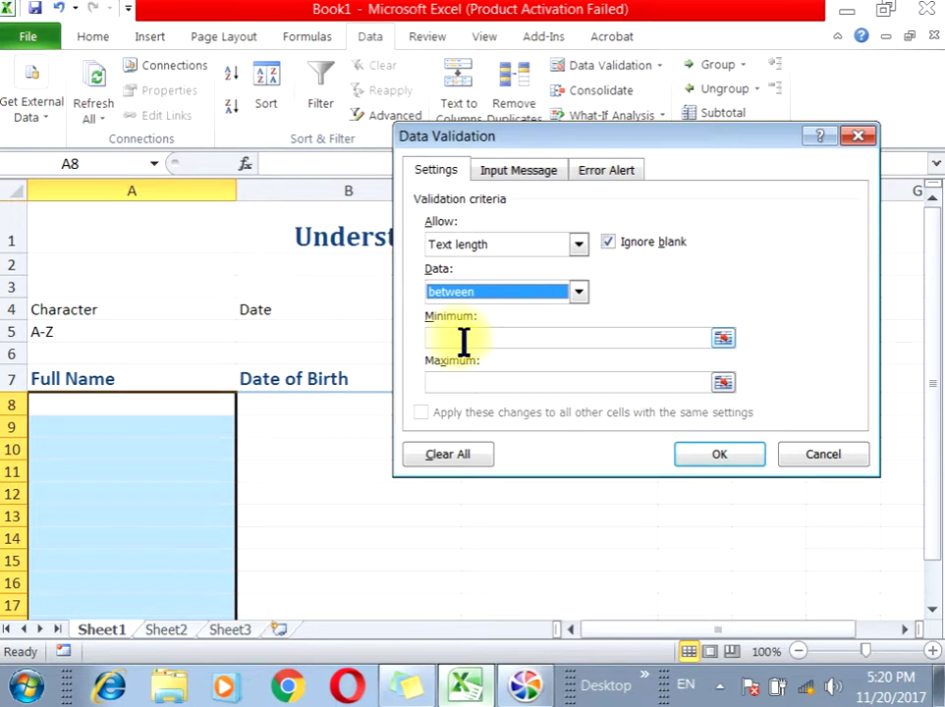
left_click(468, 342)
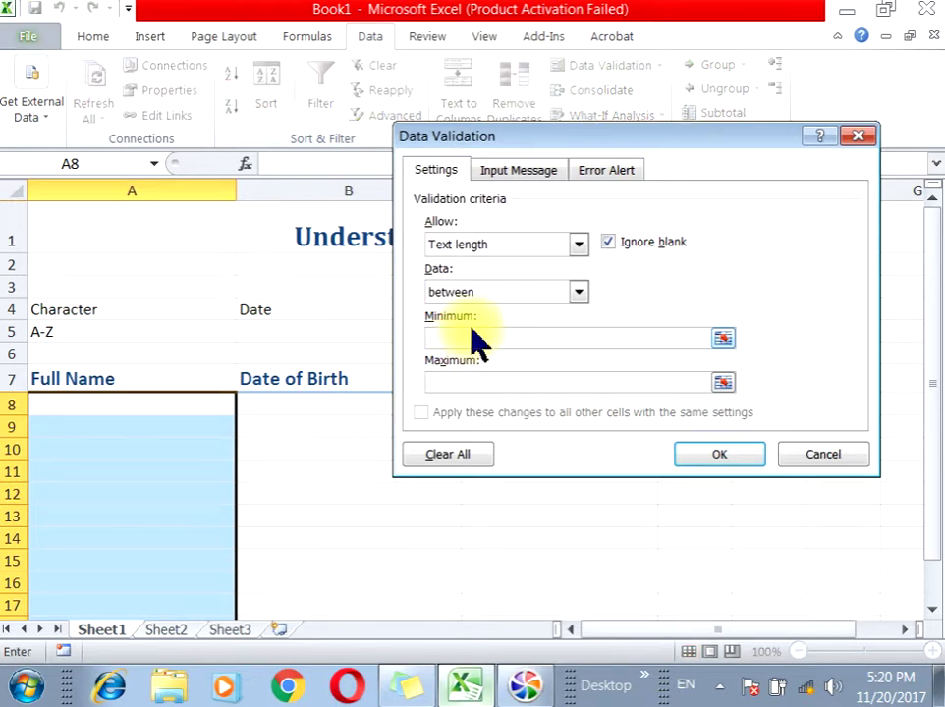
type("4")
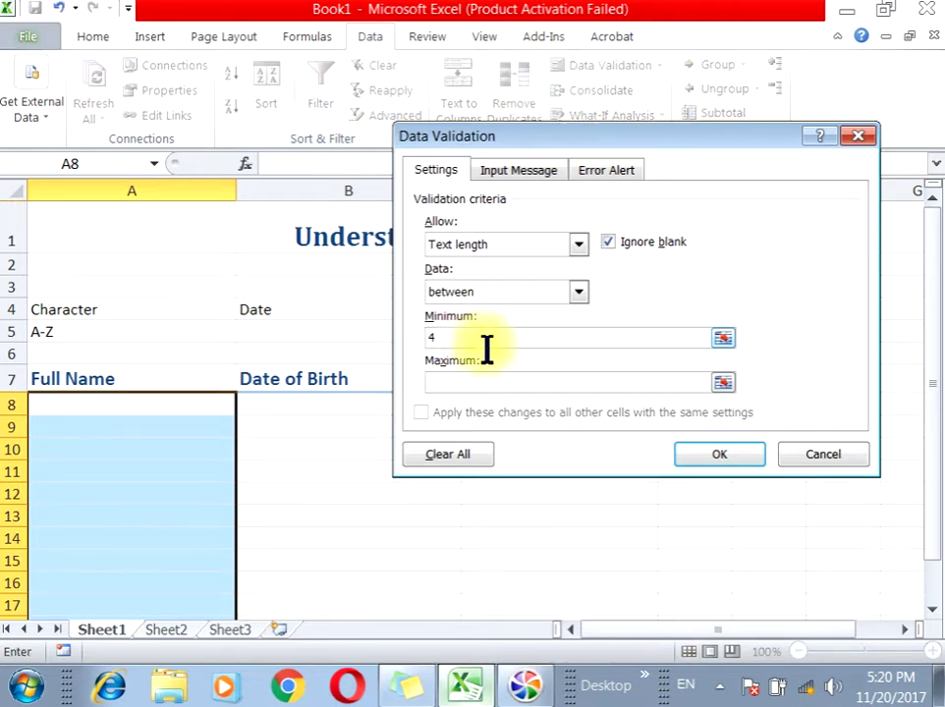
left_click(490, 379)
type("10")
key("BackSpace")
key("BackSpace")
left_click(491, 337)
key("BackSpace")
- Switch the comparison to not between with minimum 4 and maximum 10
left_click(484, 295)
left_click(472, 327)
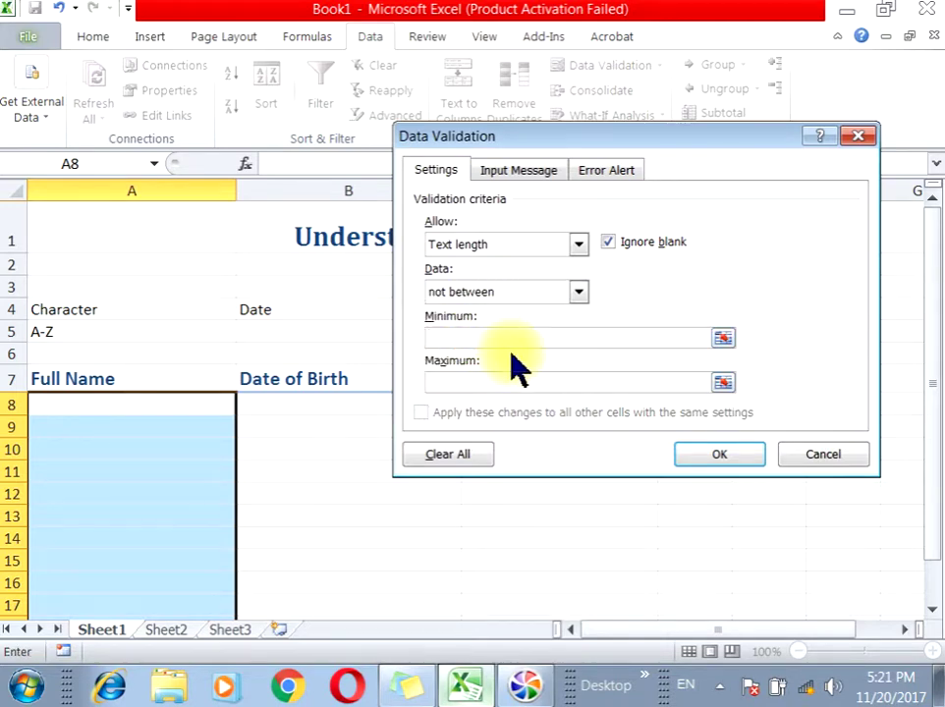
type("4")
key("Tab")
type("10")
- Try the equal to comparison with length 10, then not equal to
left_click(536, 295)
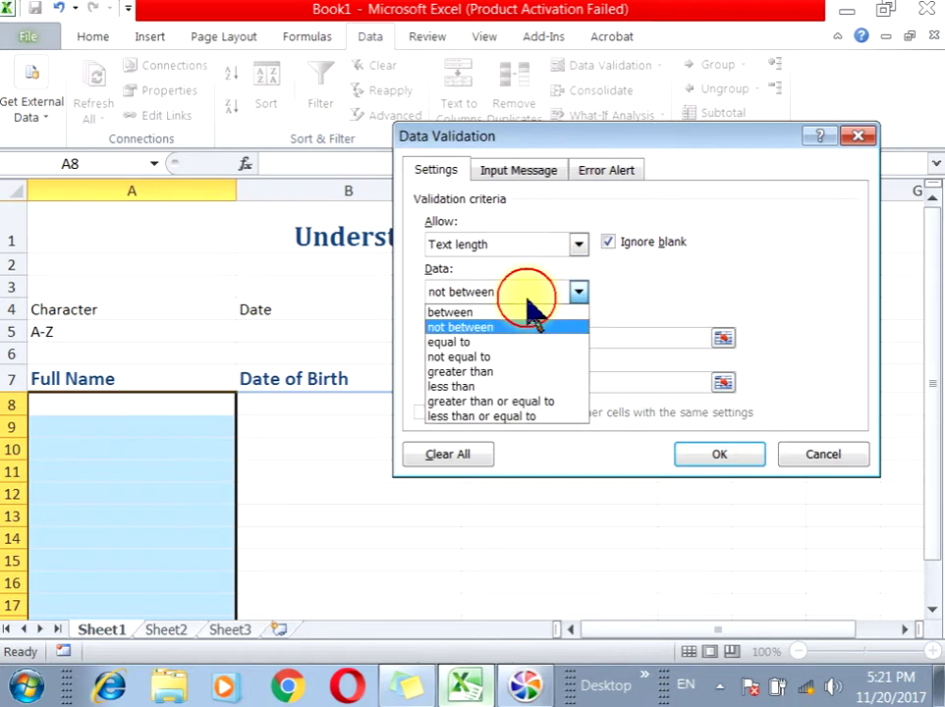
left_click(519, 344)
double_click(516, 344)
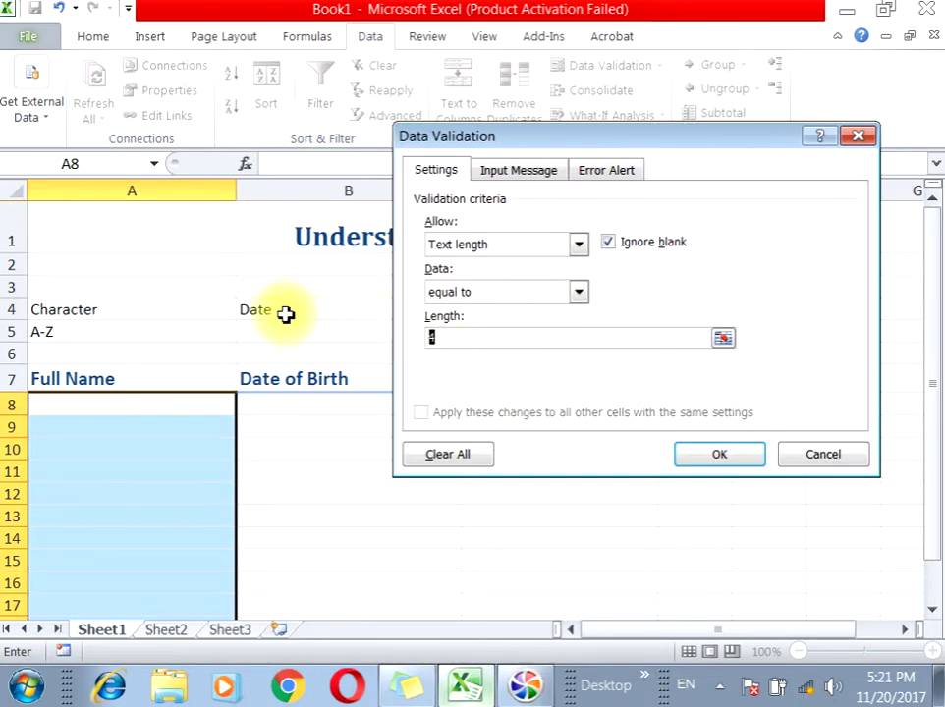
type("10")
left_click(471, 291)
left_click(471, 354)
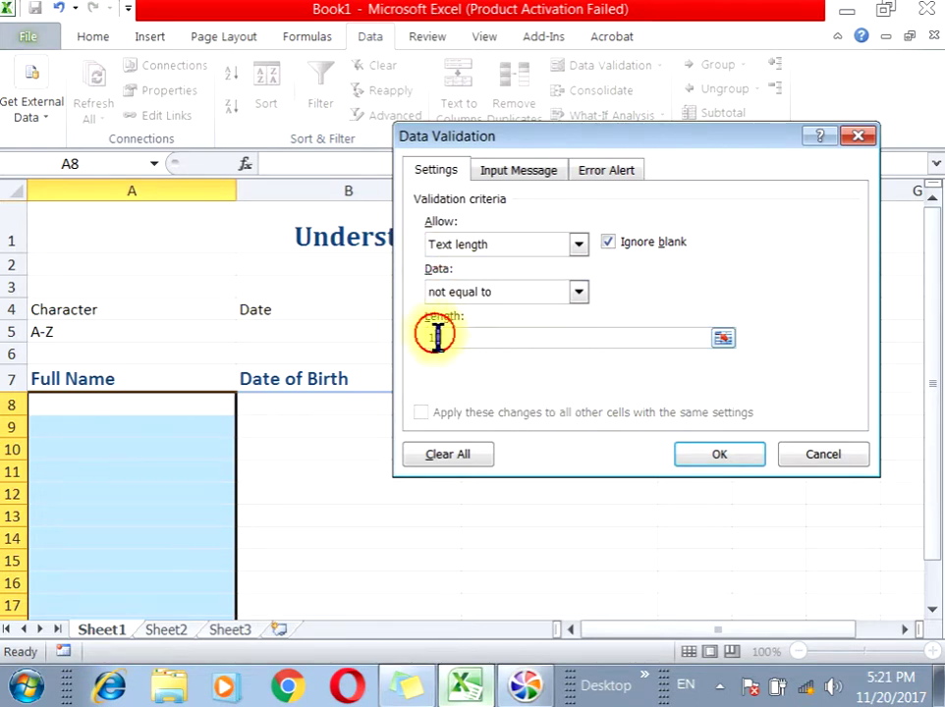
double_click(435, 337)
type("4")
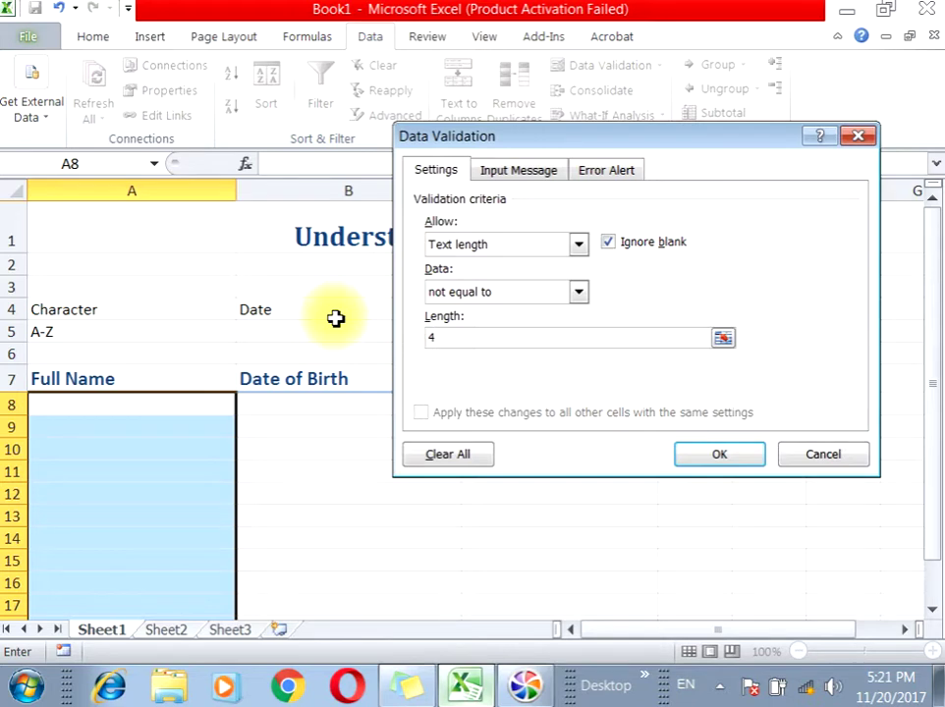
- Try greater than, less than and greater than or equal to, ending on less than or equal to 6
left_click(461, 291)
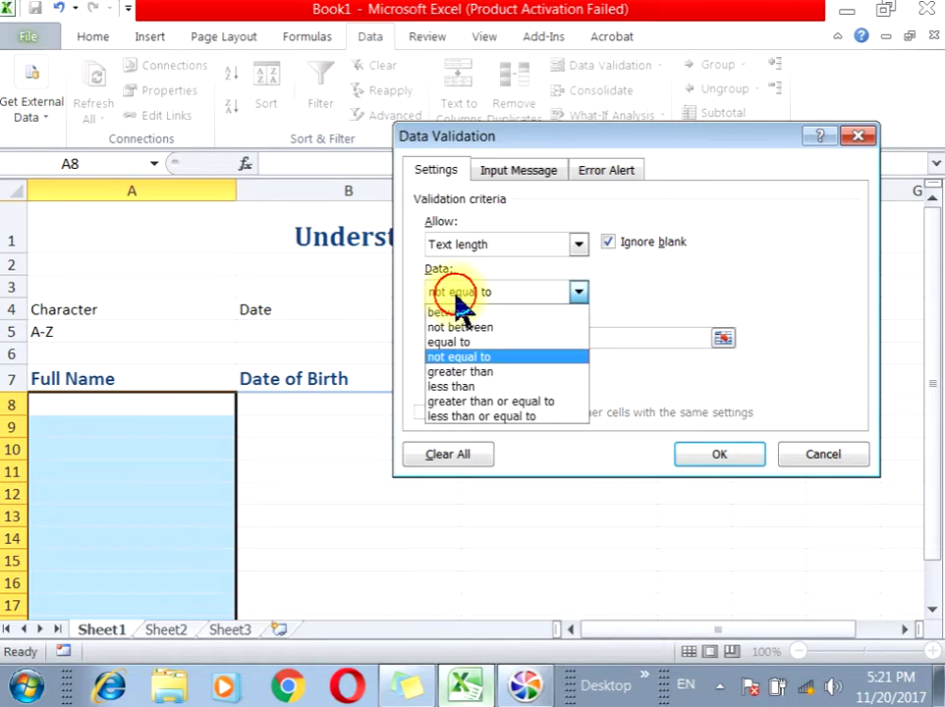
left_click(464, 371)
type("6")
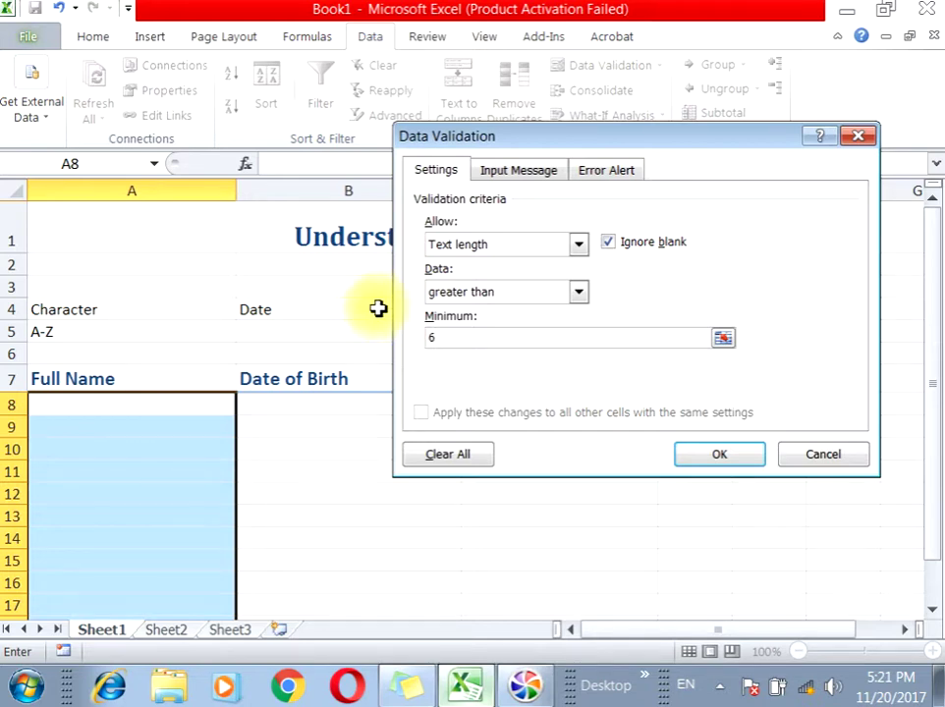
left_click(476, 291)
left_click(481, 386)
left_click(462, 334)
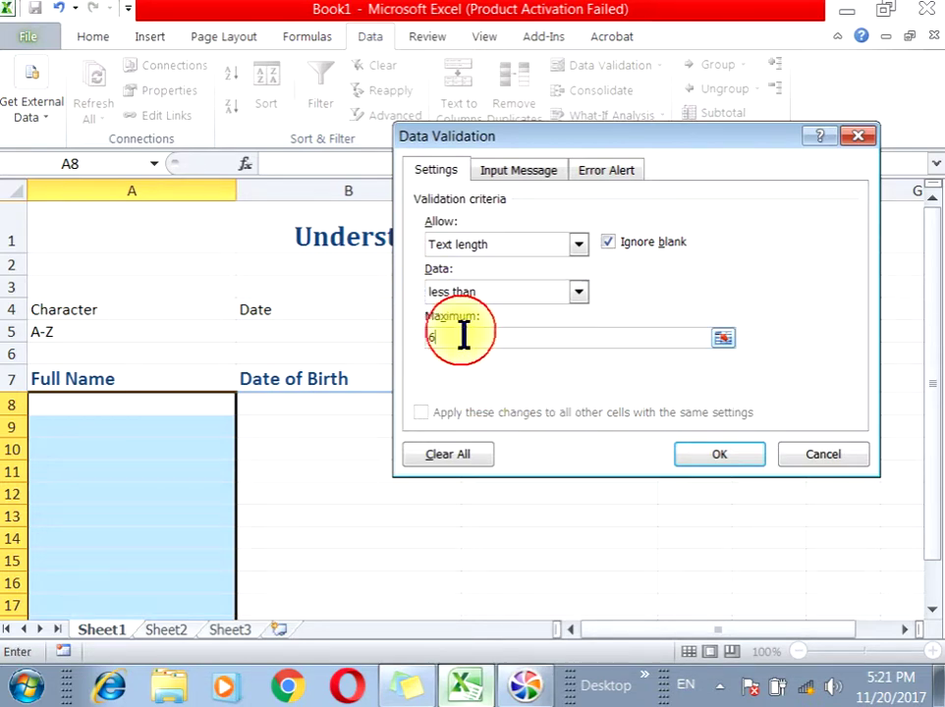
left_click(467, 290)
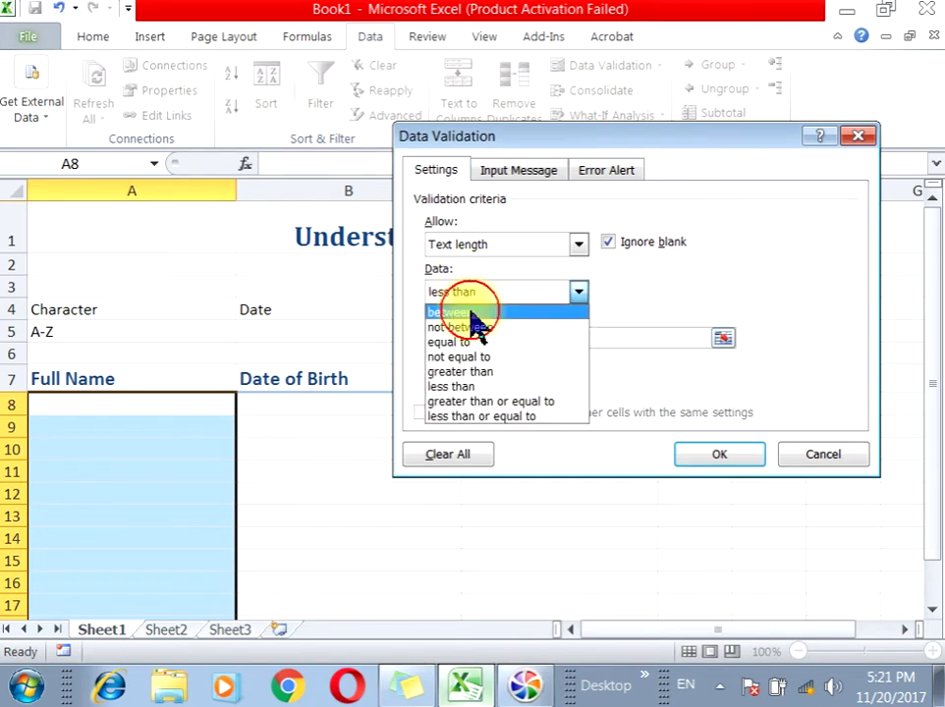
left_click(496, 403)
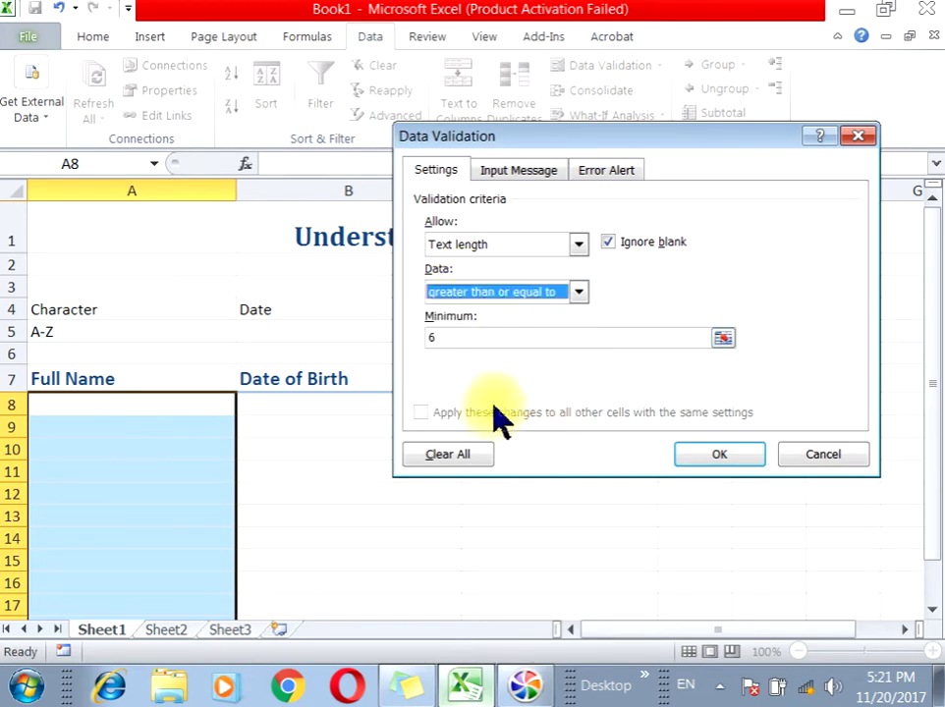
left_click(465, 342)
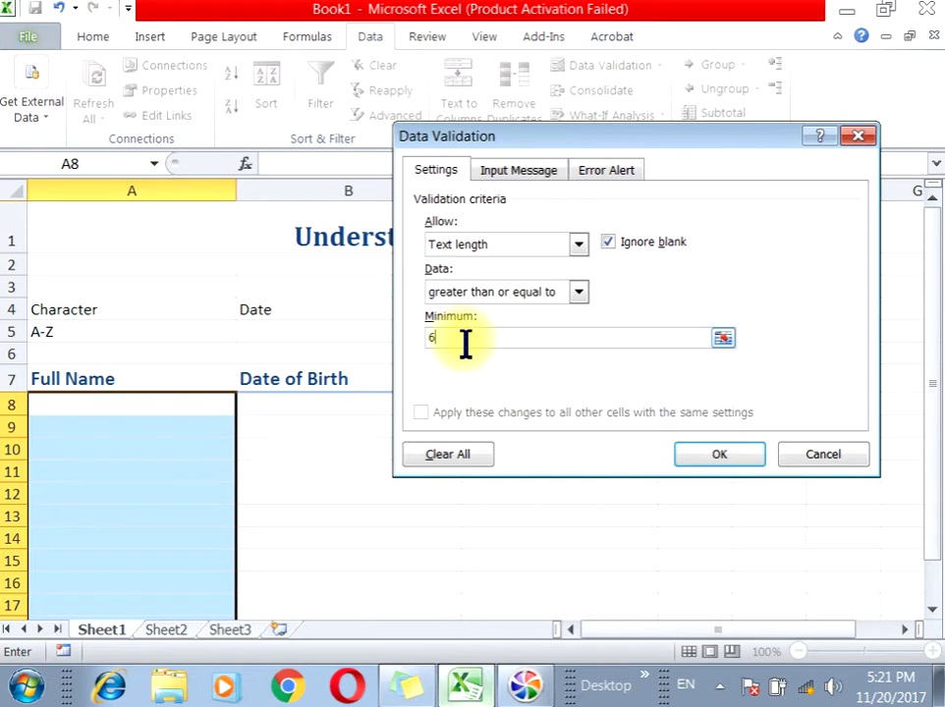
left_click(471, 293)
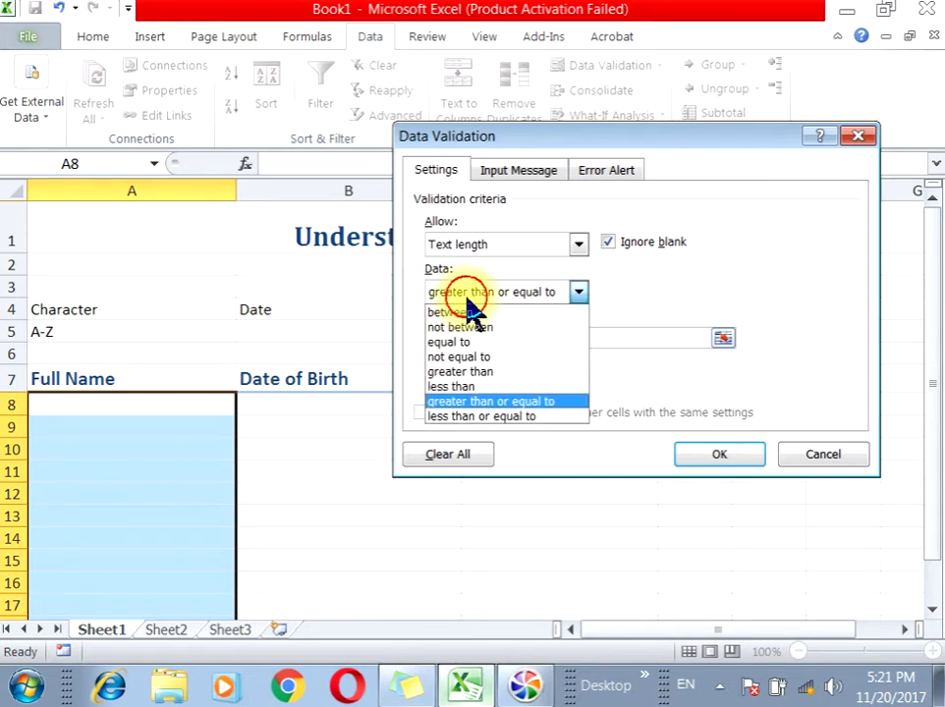
left_click(481, 417)
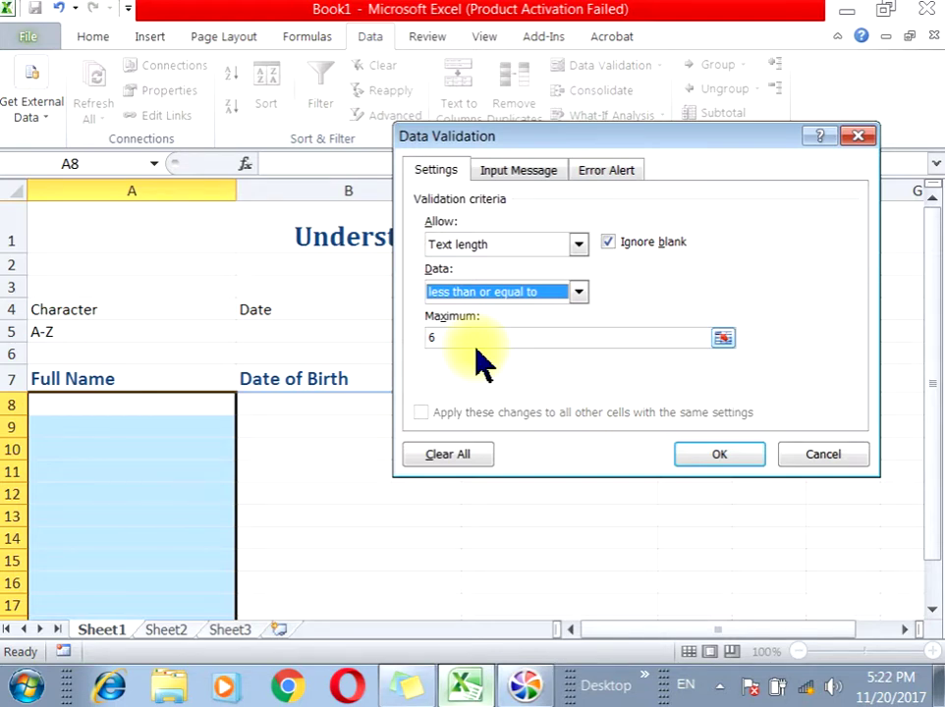
left_click(488, 293)
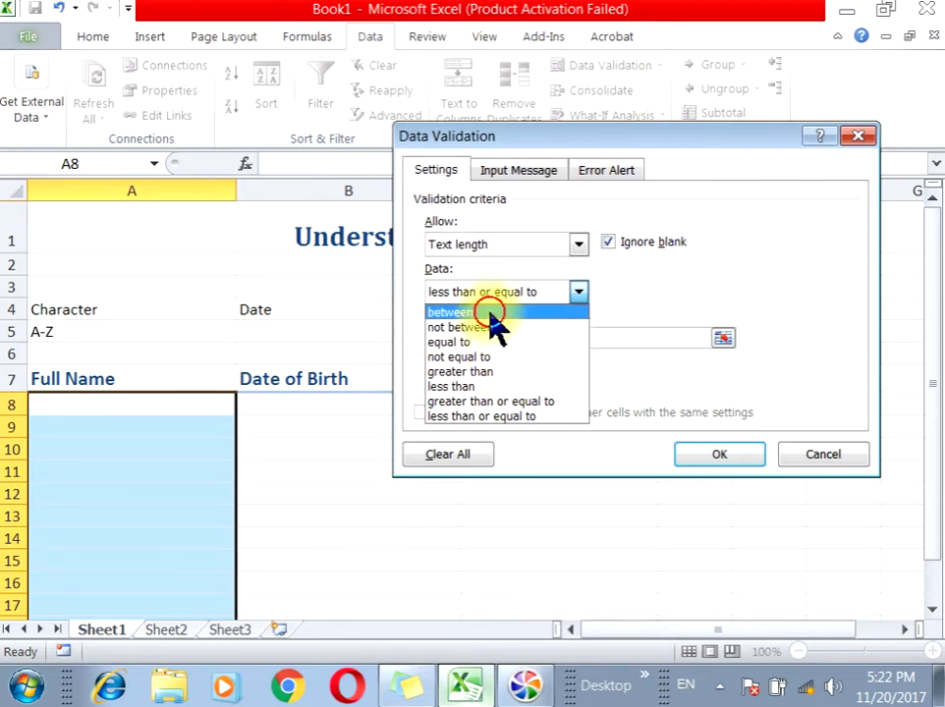
- Switch the comparison back to between with minimum 3 and maximum 12
left_click(489, 311)
type("3")
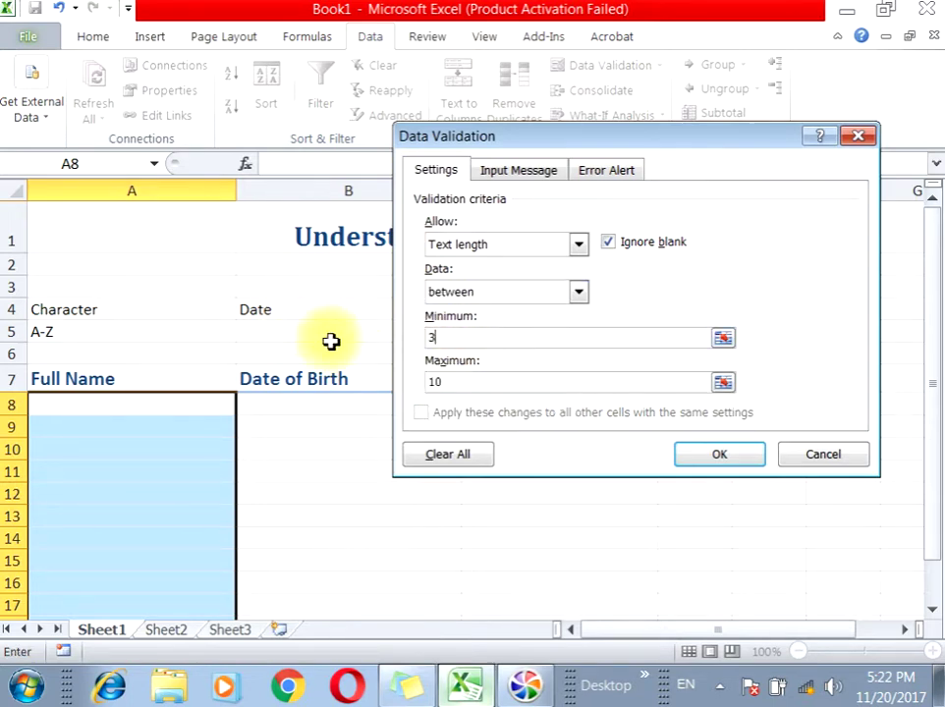
key("Tab")
type("12")
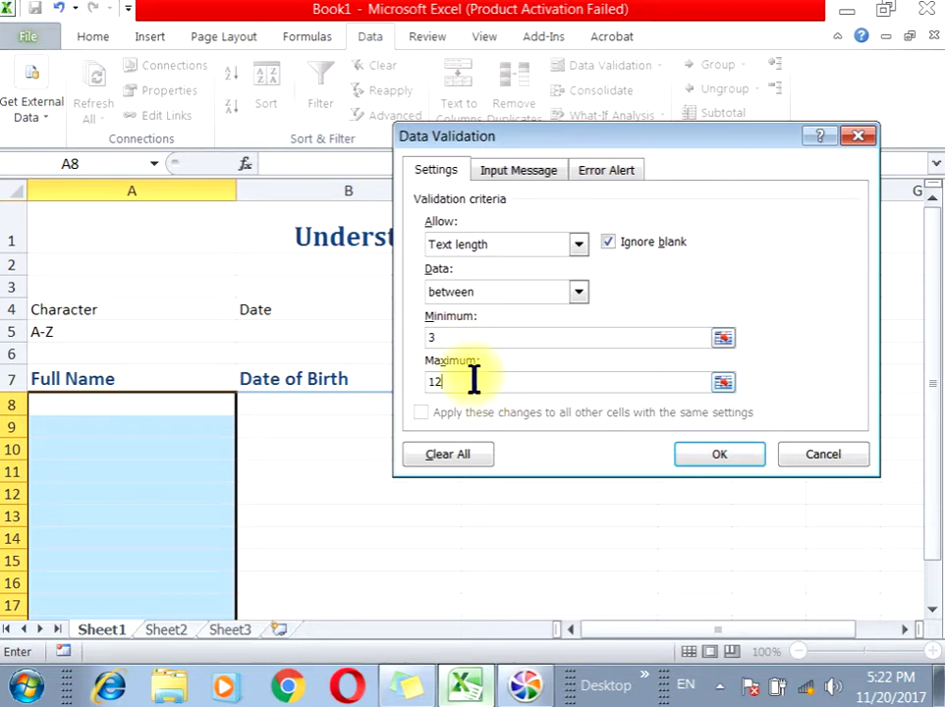
- Add input message 'Enter Name' saying names need minimum 3 and max 12 characters
left_click(488, 174)
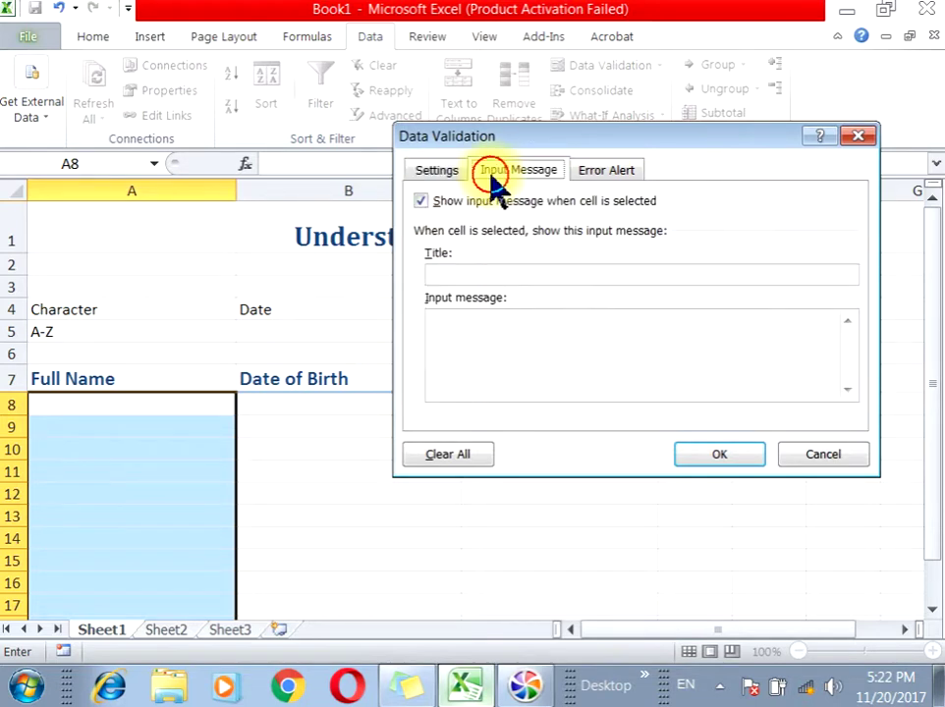
left_click(496, 275)
type("Ent")
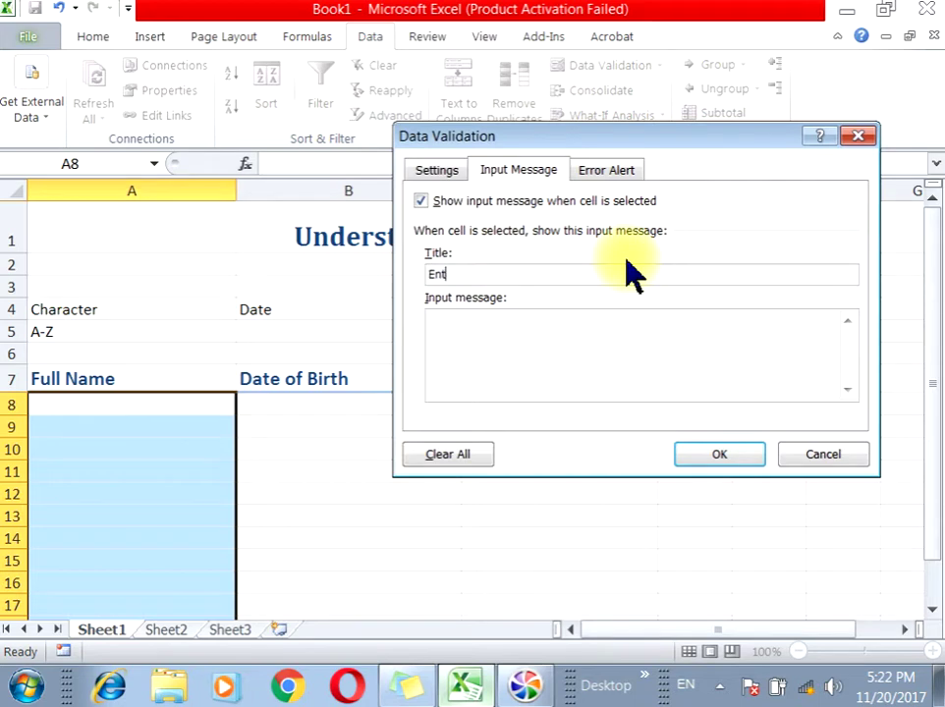
type("er Name")
left_click(576, 365)
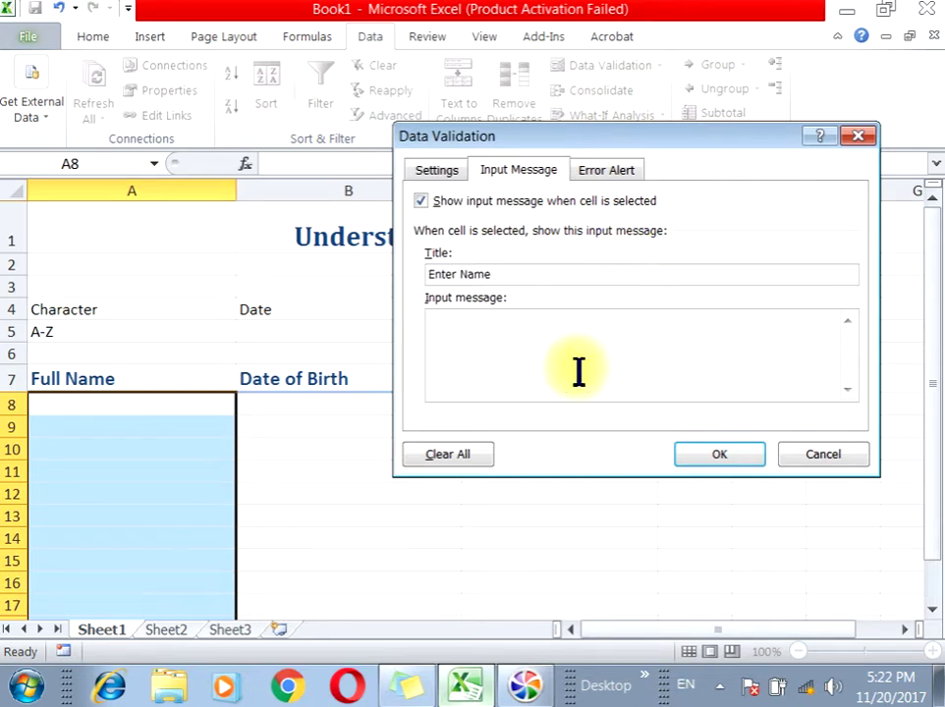
type("Name Should ")
type("be Minu")
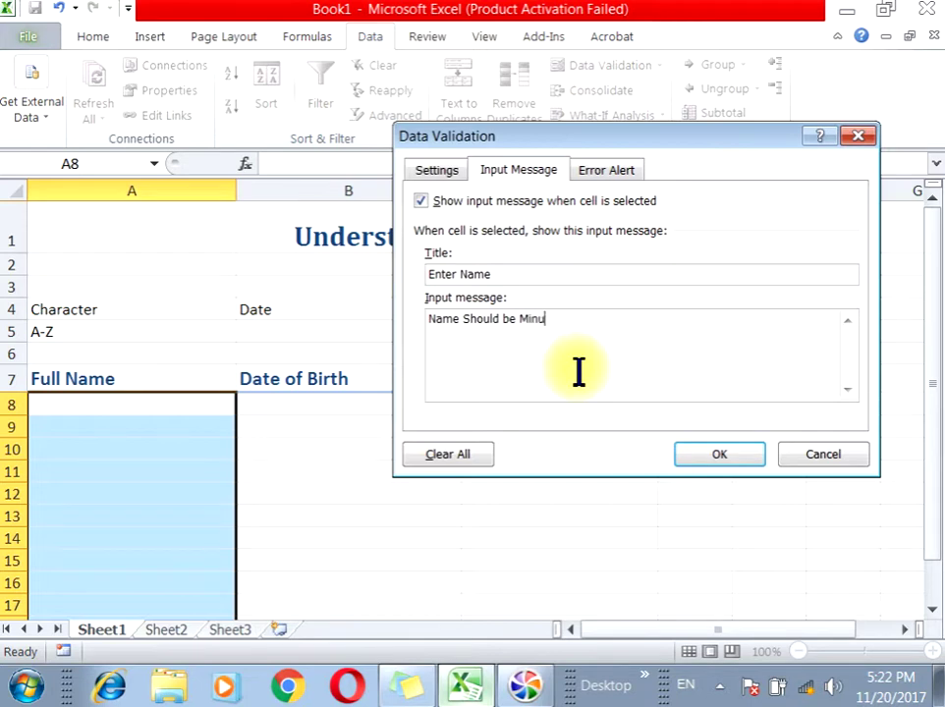
type("in")
type("mum ")
type("t")
key("shift")
key("shift")
key("shift")
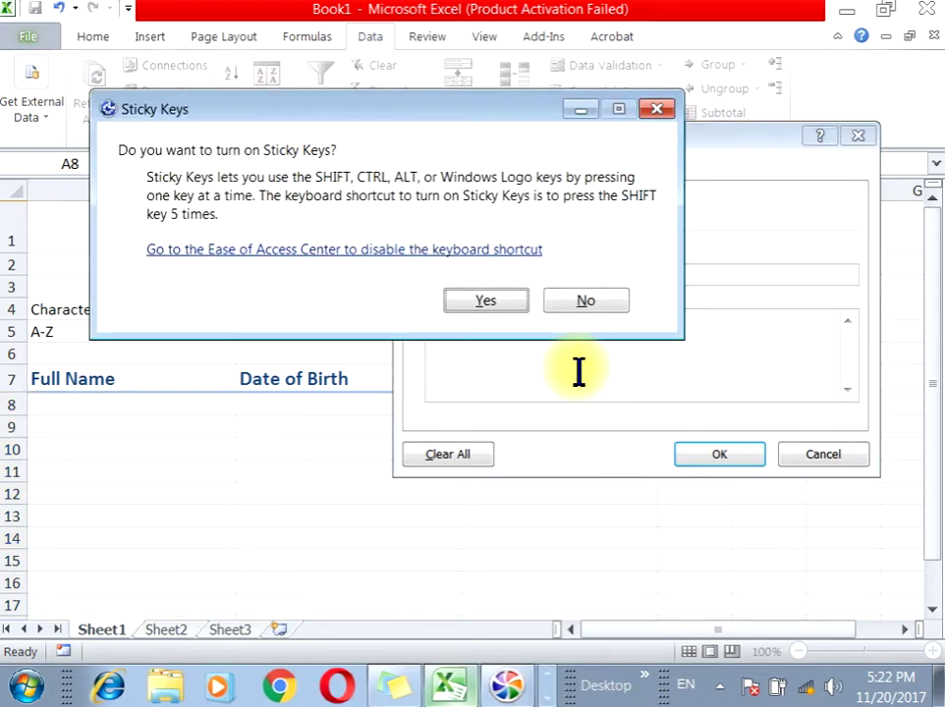
left_click(597, 305)
type("hould be Minimum th")
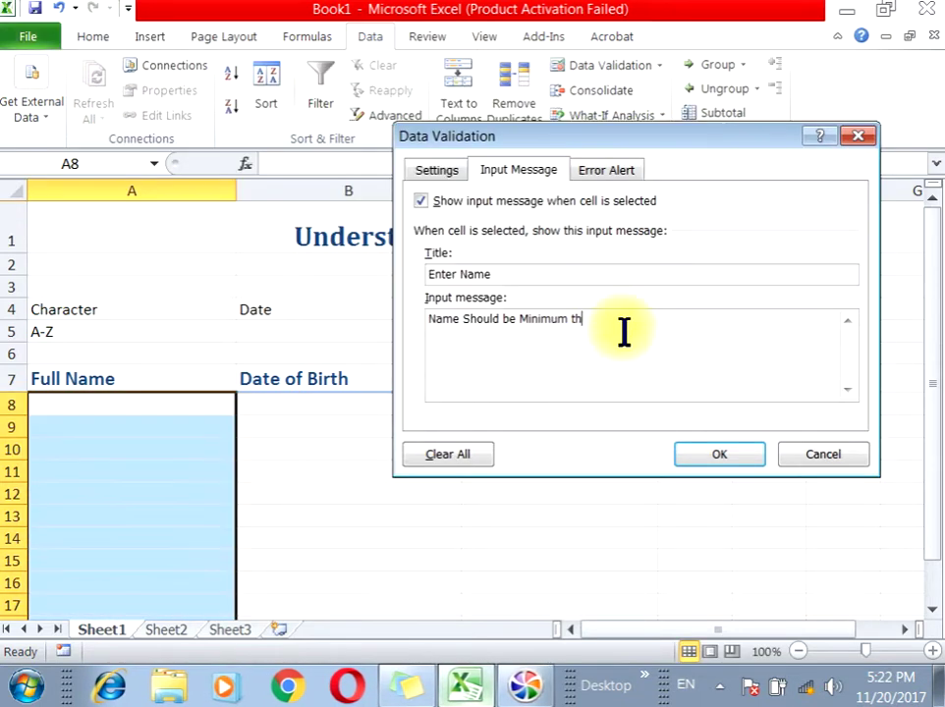
key("BackSpace")
key("BackSpace")
type("3 Cha")
type("racters and")
type(" Max")
type(" 12 Charac")
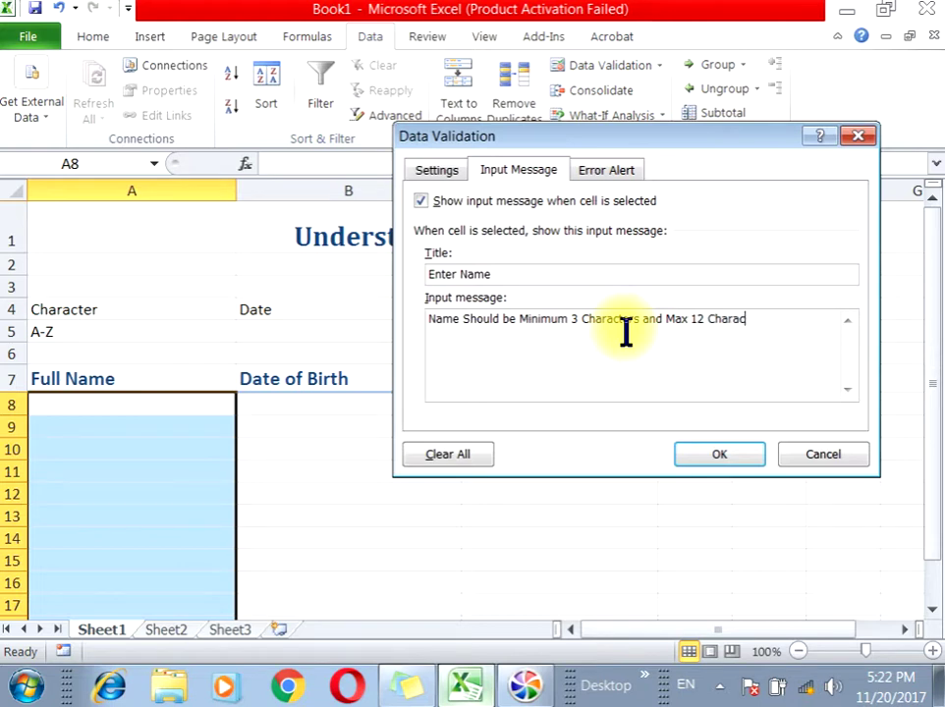
type("ters Long")
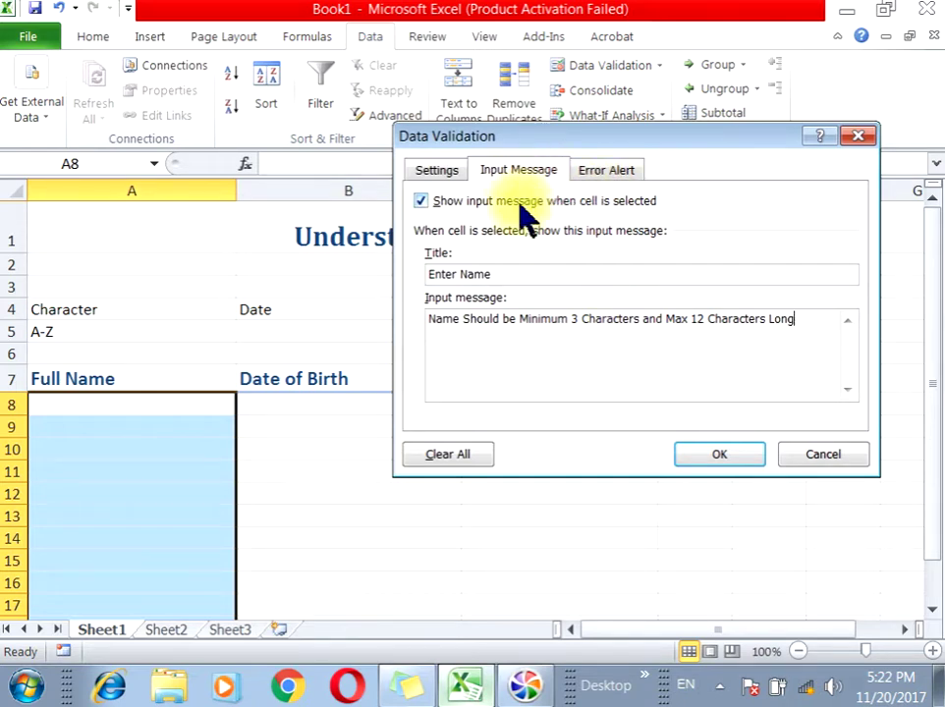
left_click(597, 174)
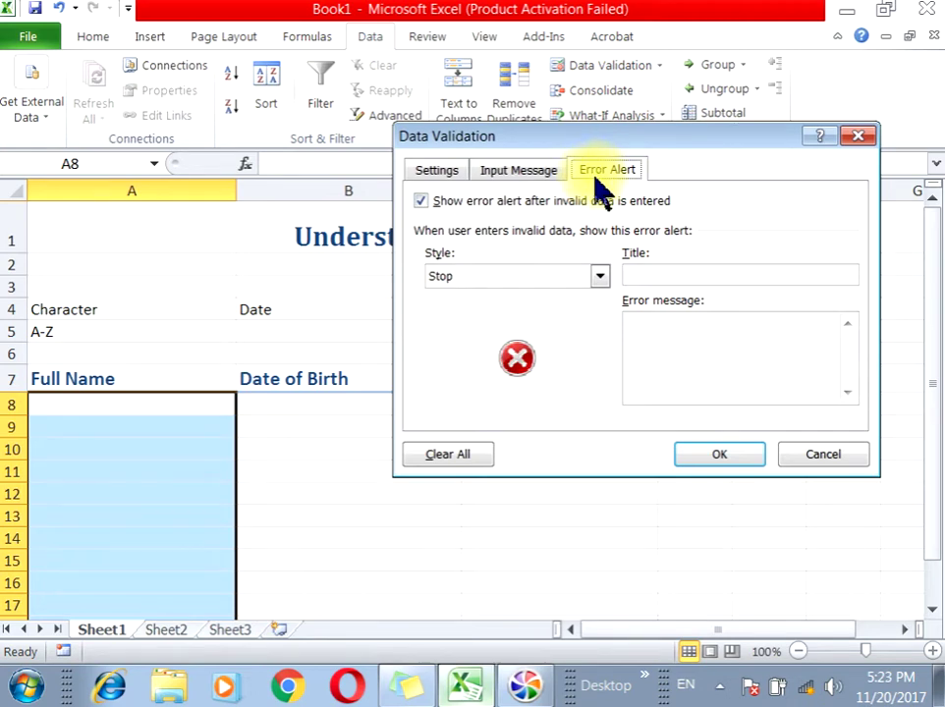
- Set a Stop error alert titled 'Error' with message 'Invalid Character Length'
left_click(599, 276)
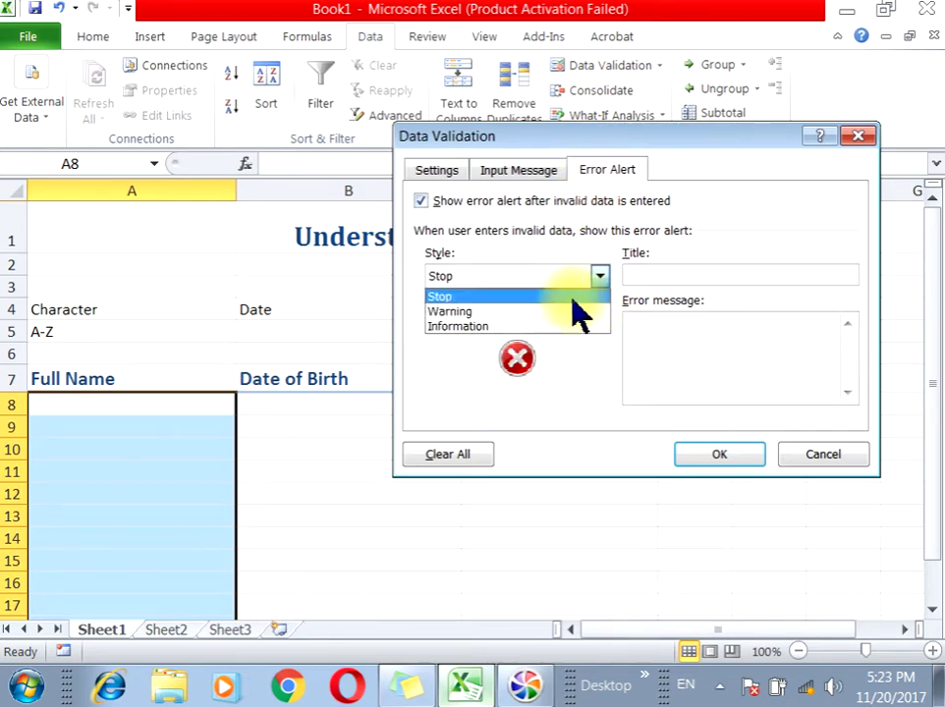
left_click(575, 300)
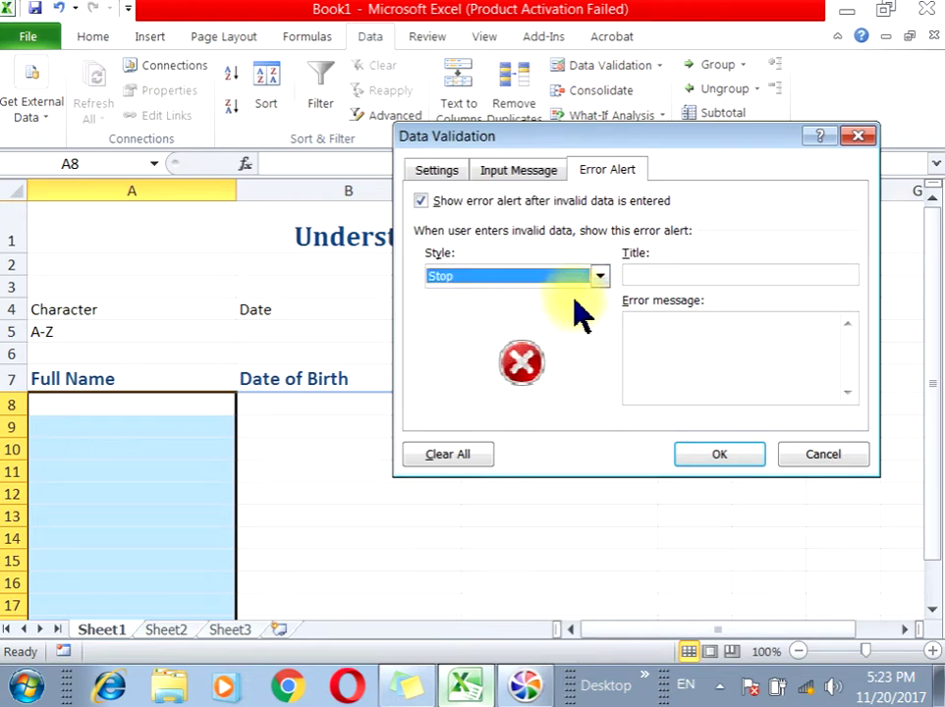
left_click(692, 276)
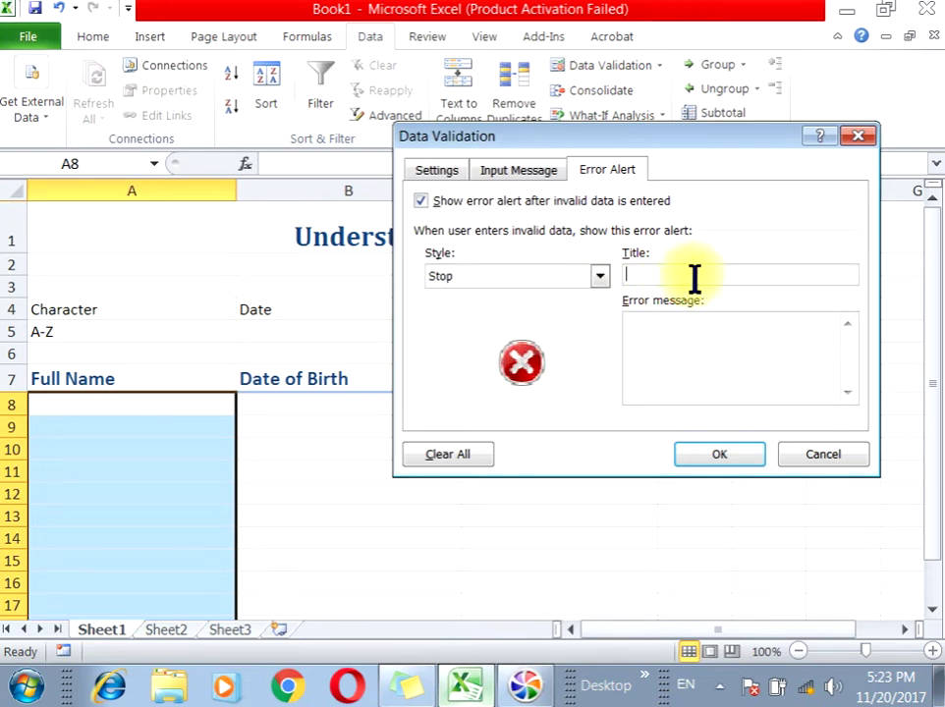
type("Er")
type("ror")
left_click(679, 383)
type("In")
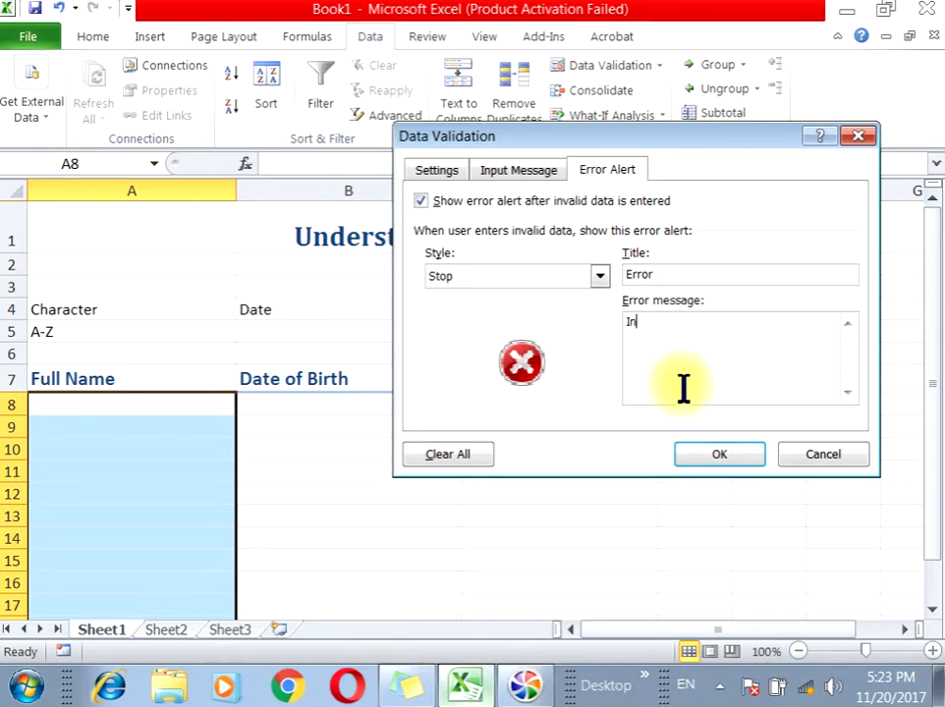
type("valid Character")
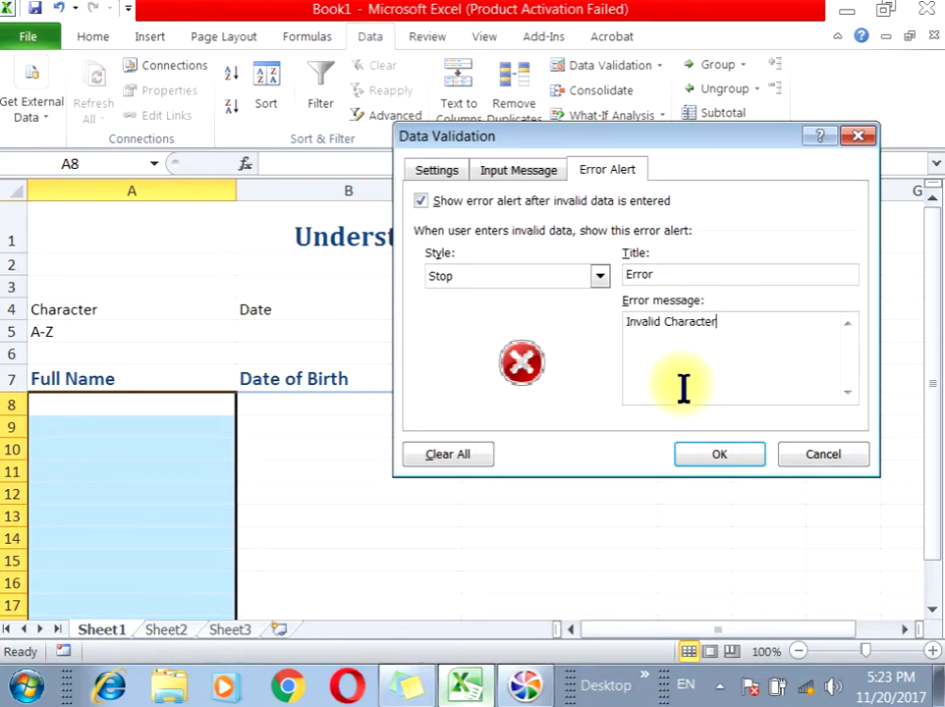
type(" Length")
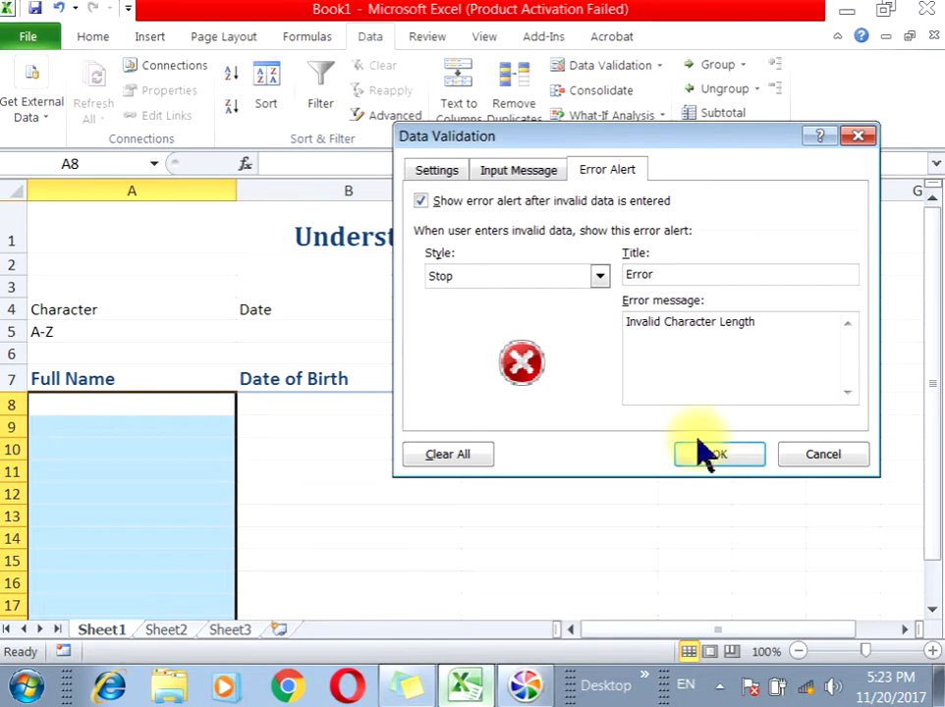
- Review the Input Message and Settings tabs, then confirm the validation rule
left_click(519, 170)
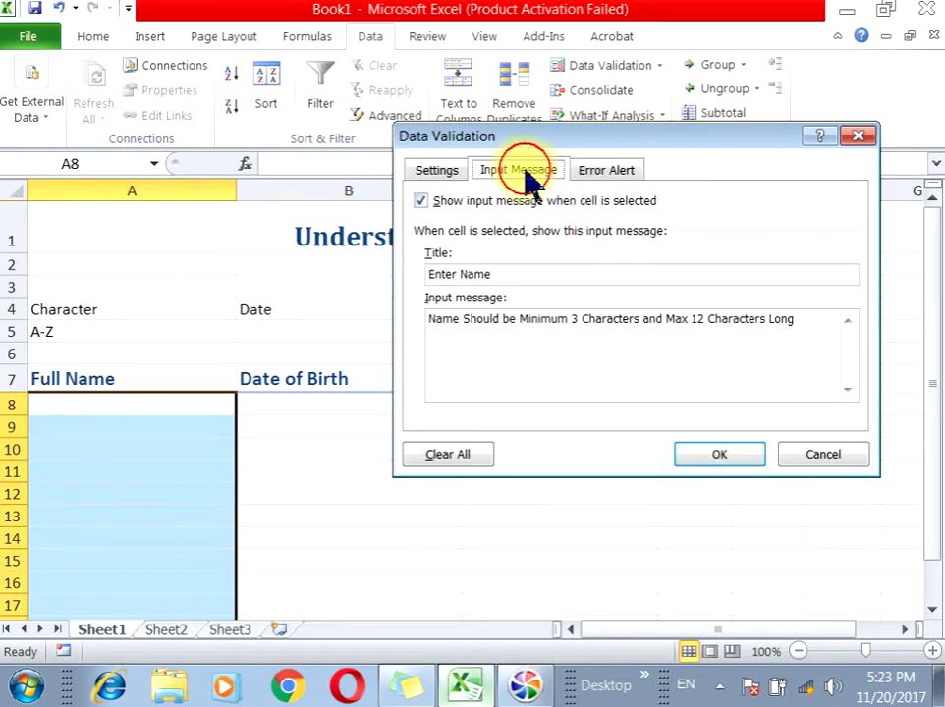
left_click(607, 170)
left_click(519, 172)
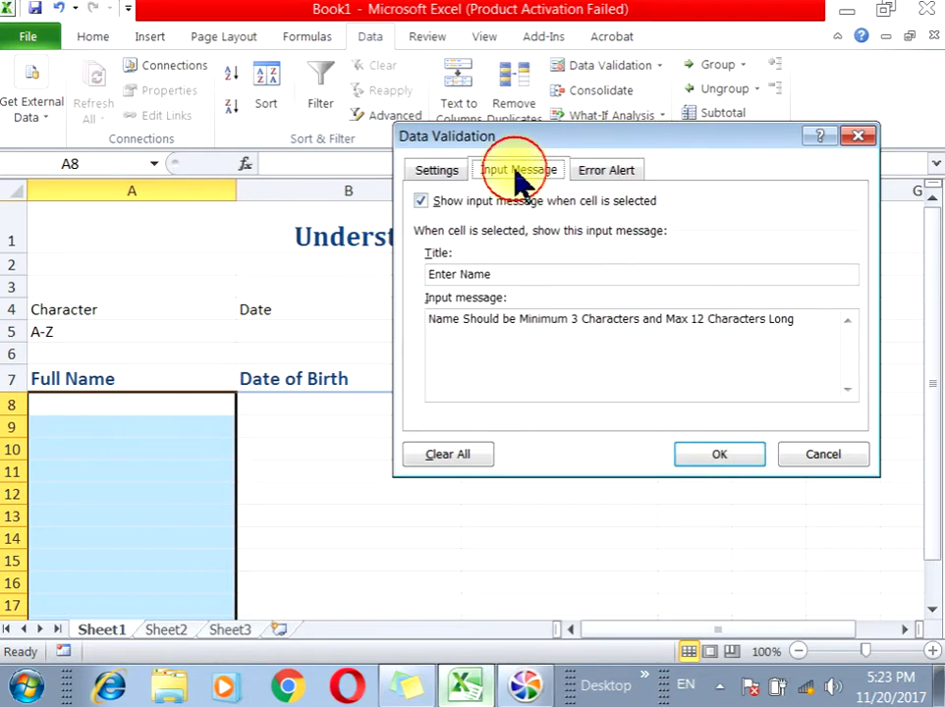
left_click(437, 171)
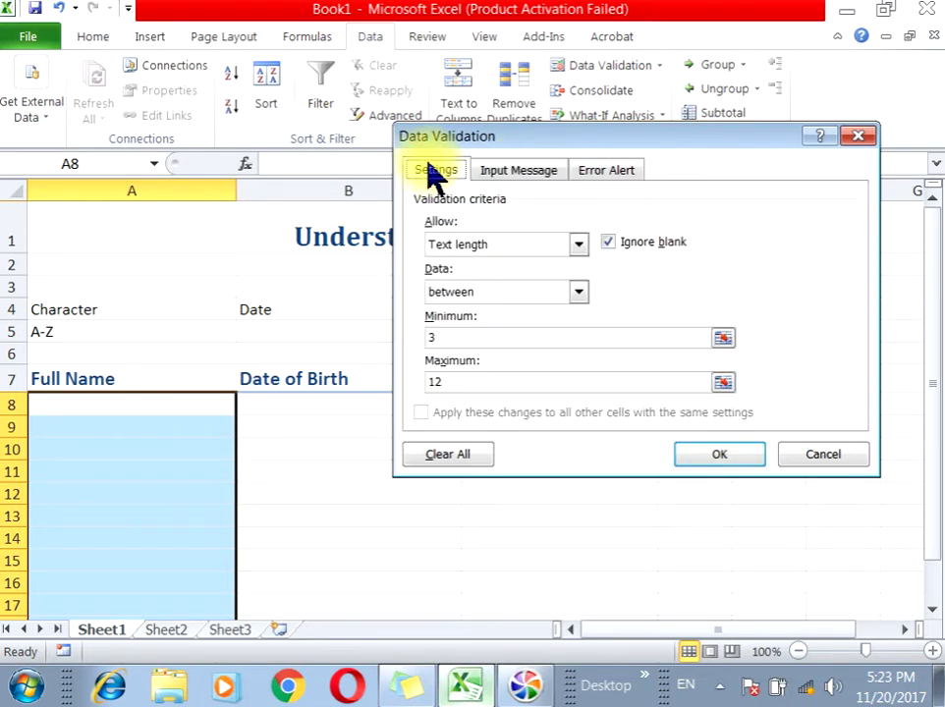
left_click(507, 187)
left_click(693, 457)
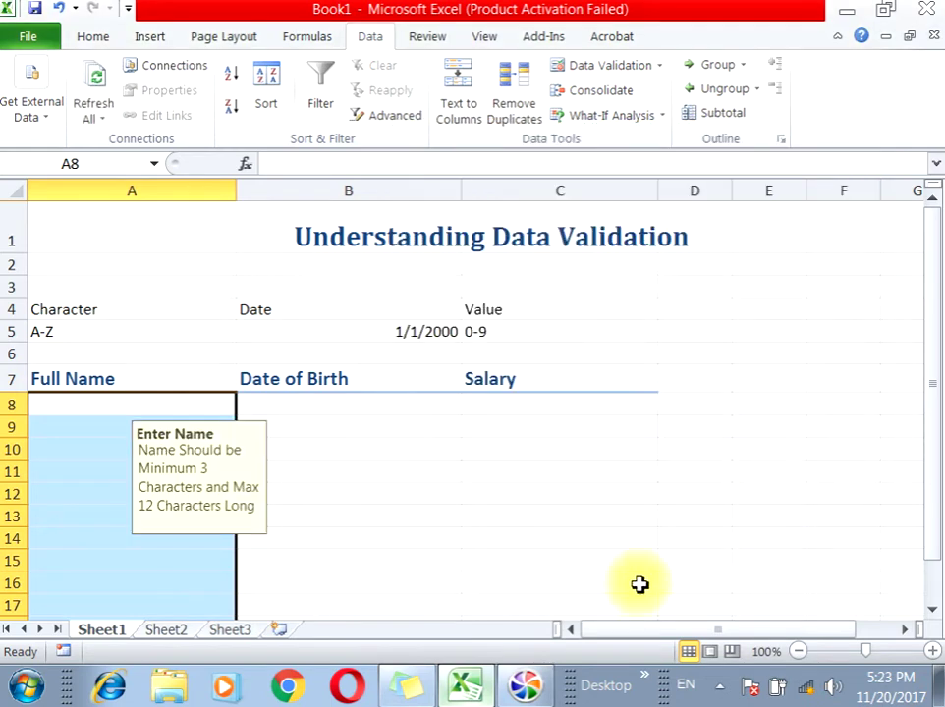
- Enter a three-letter sample name in A8
left_click(116, 433)
key("Right")
key("Right")
key("Right")
key("Left")
key("Left")
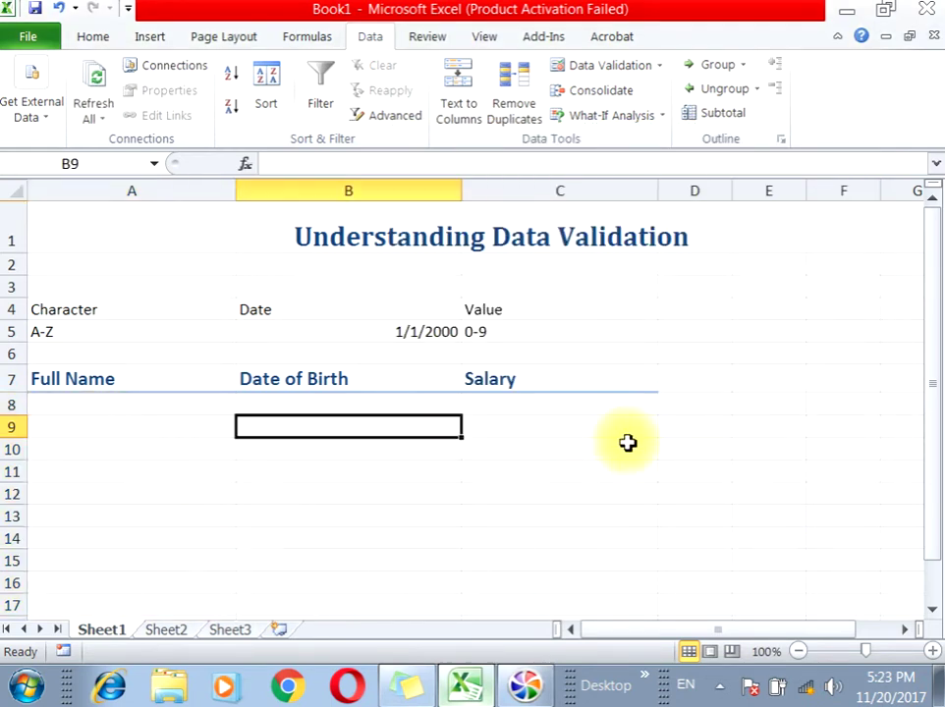
key("Left")
key("Up")
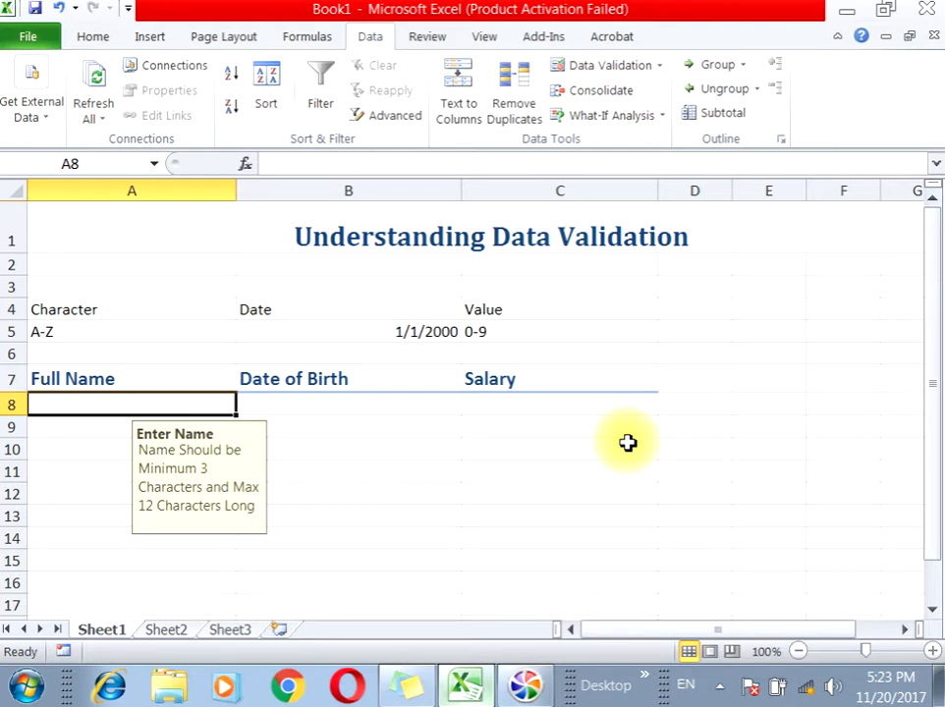
type("Ali")
key("Return")
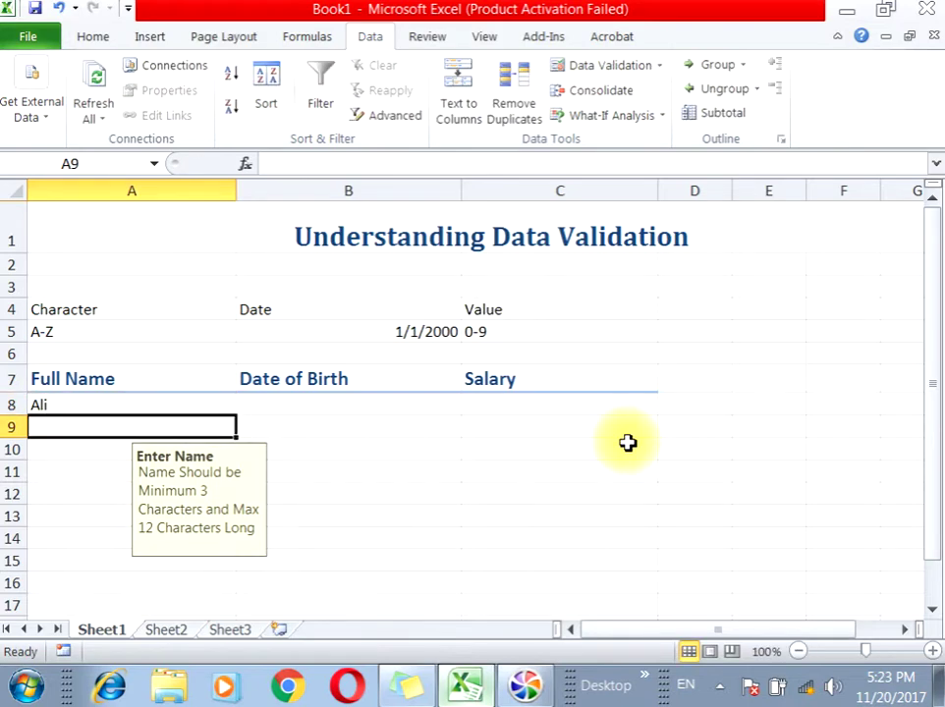
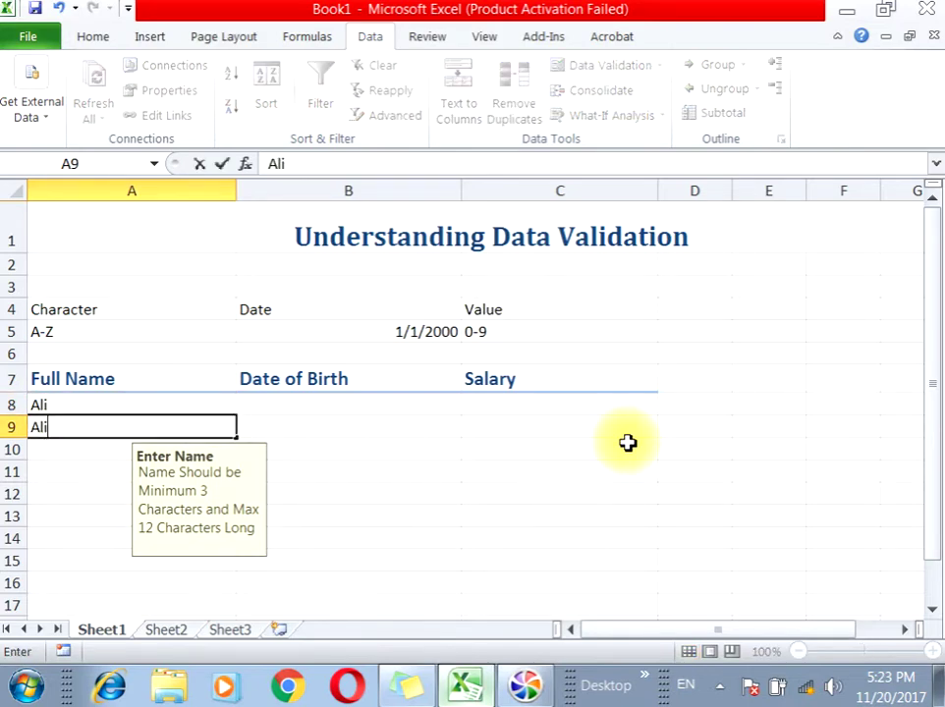
- Enter three more sample names of 6 to 11 characters in A9:A11
key("Return")
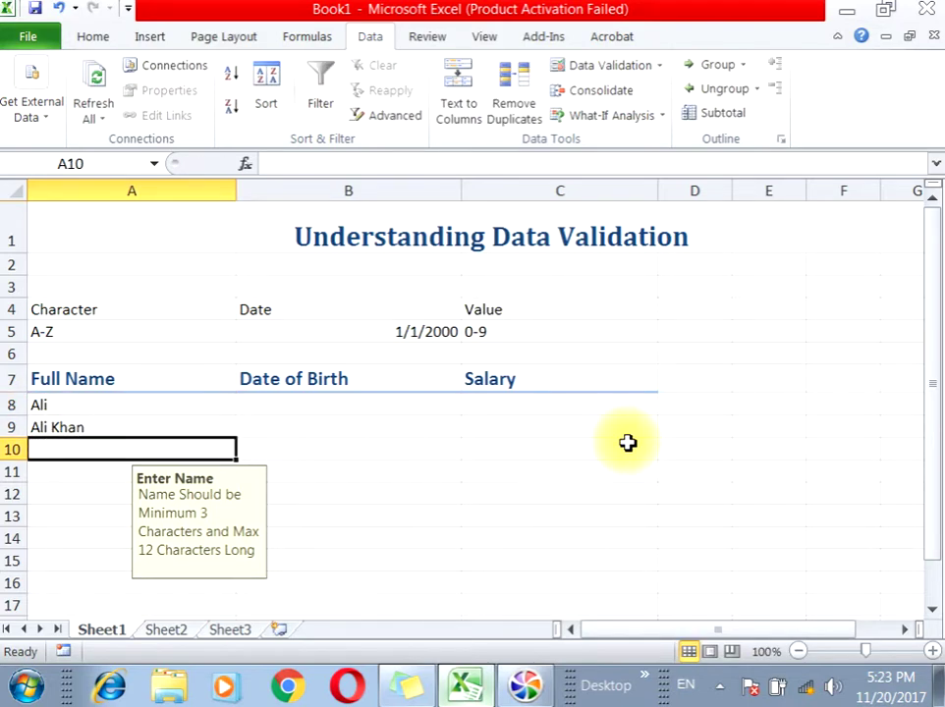
type("Rashid")
key("Return")
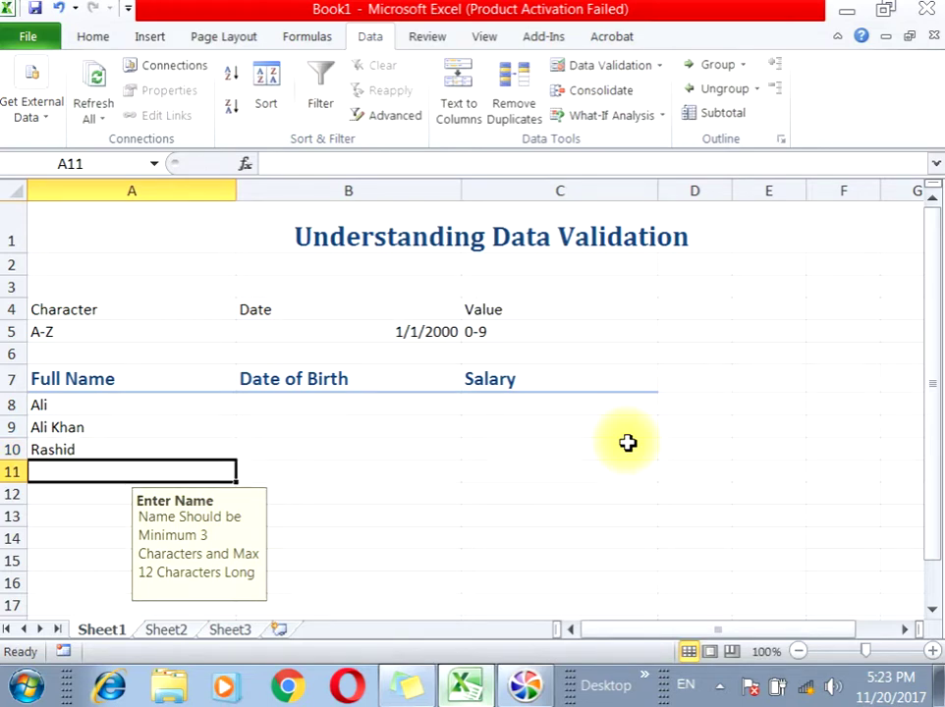
key("Return")
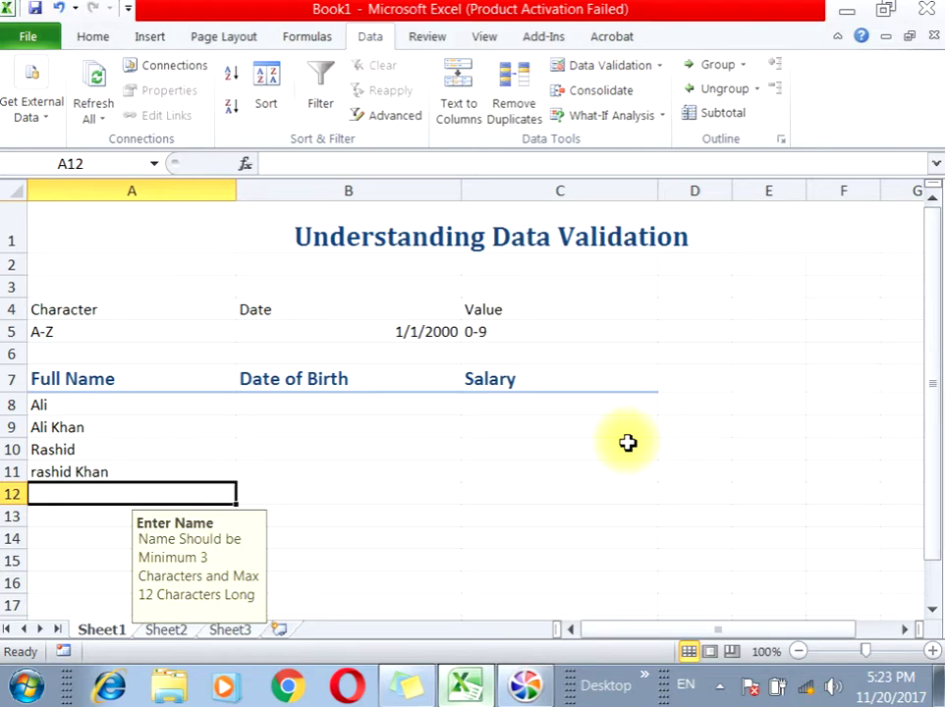
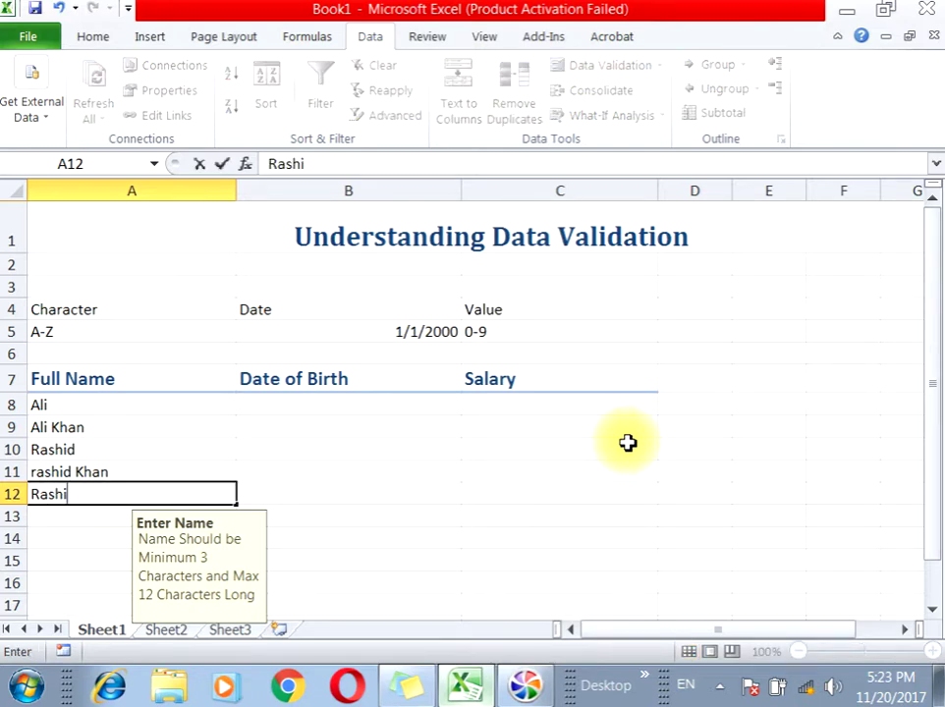
- Test an over-long full name in A12, retry after the length error, then cancel so A12 stays empty
key("Return")
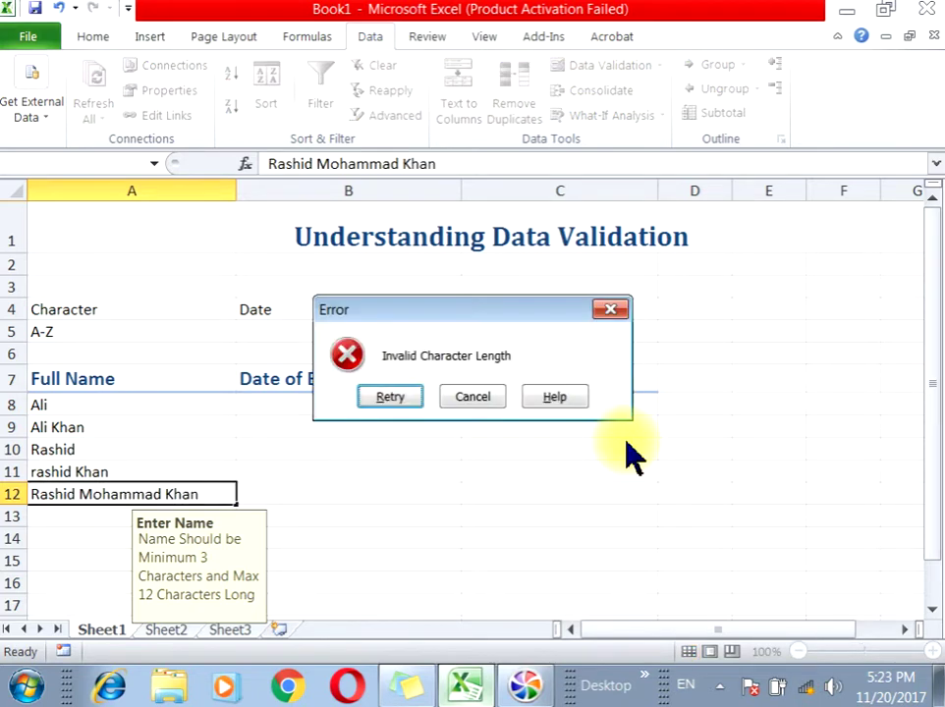
left_click(339, 313)
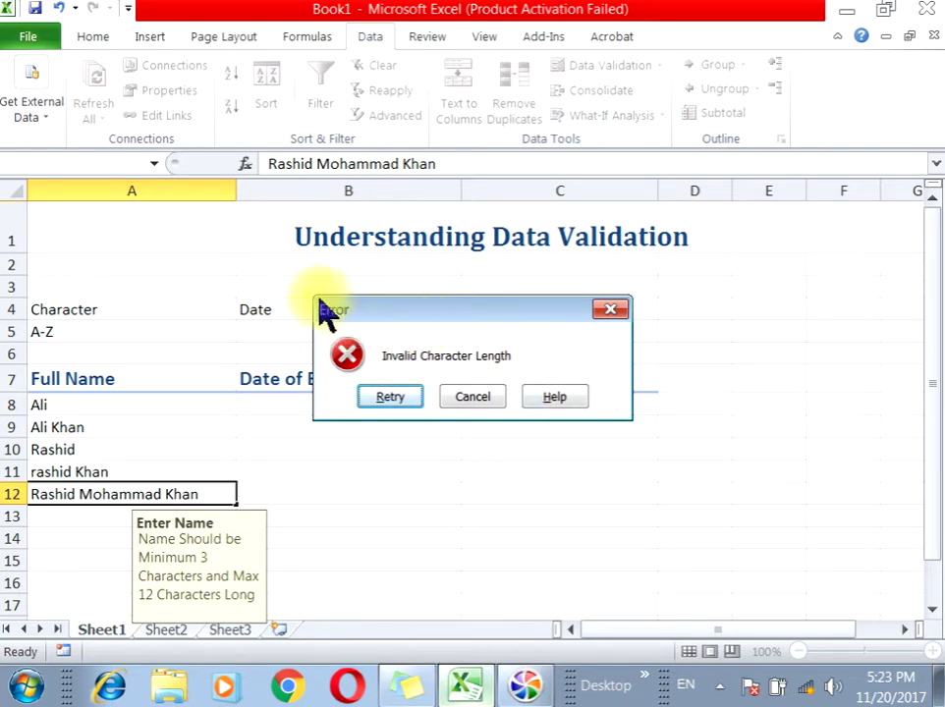
left_click(388, 397)
left_click(386, 398)
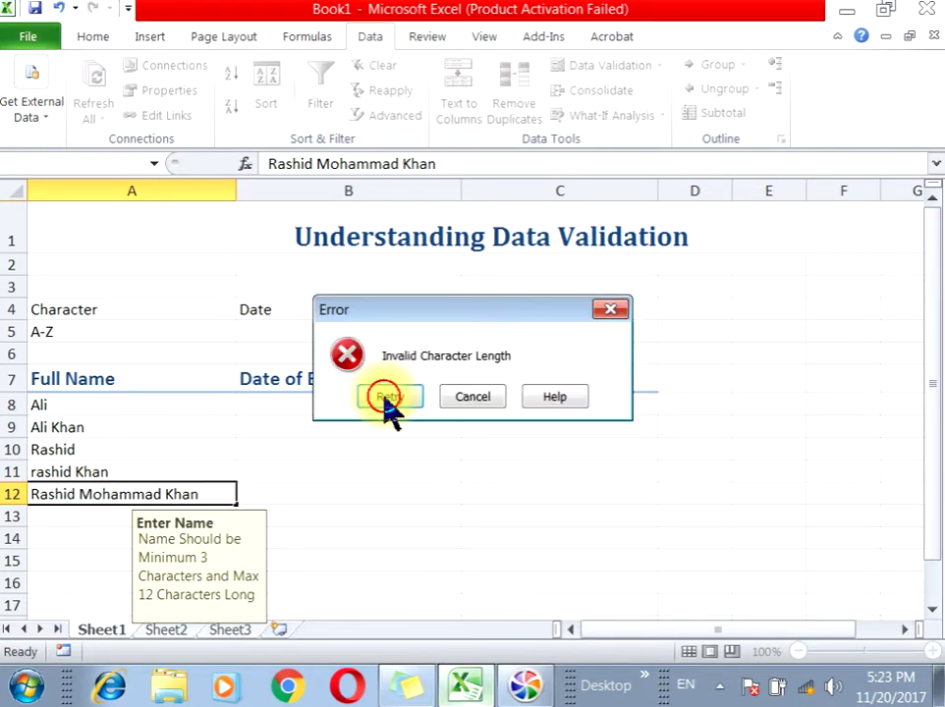
left_click(388, 398)
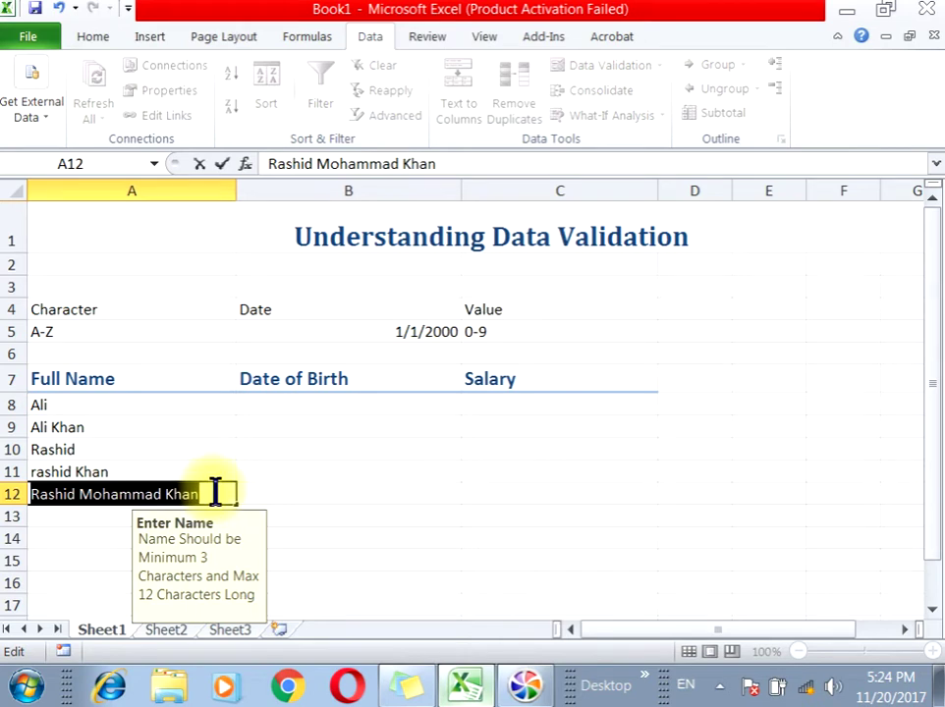
key("Escape")
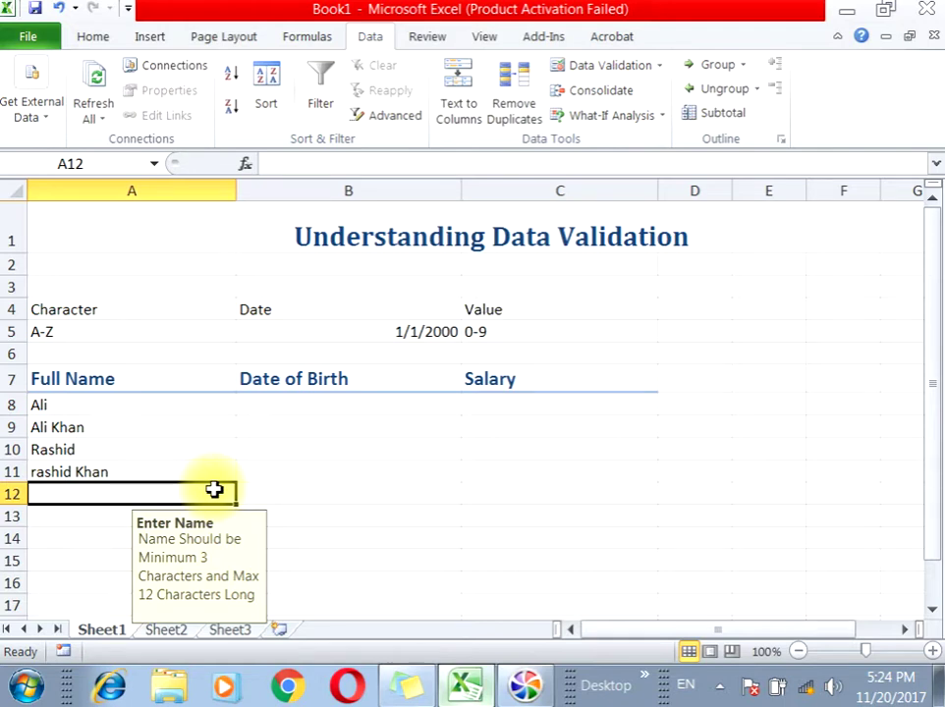
type("7")
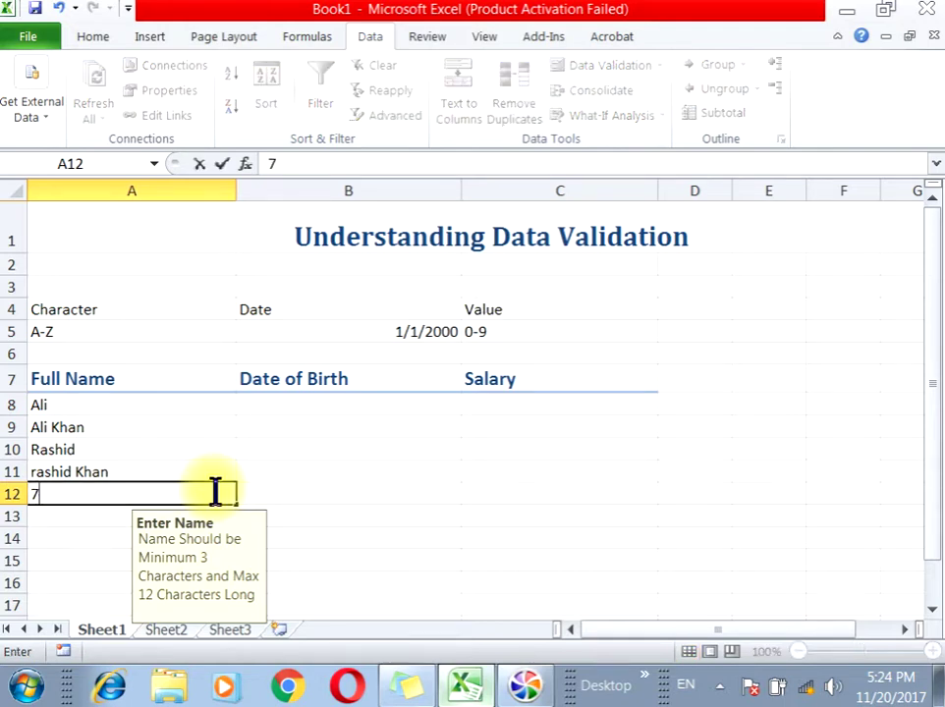
type("6876786876876")
key("Return")
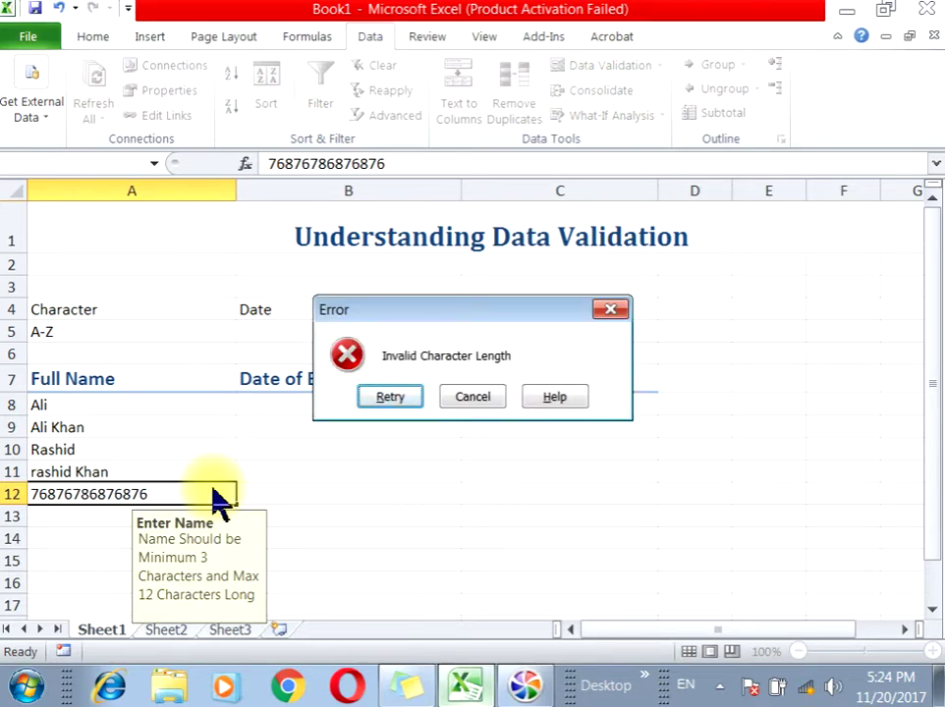
key("Escape")
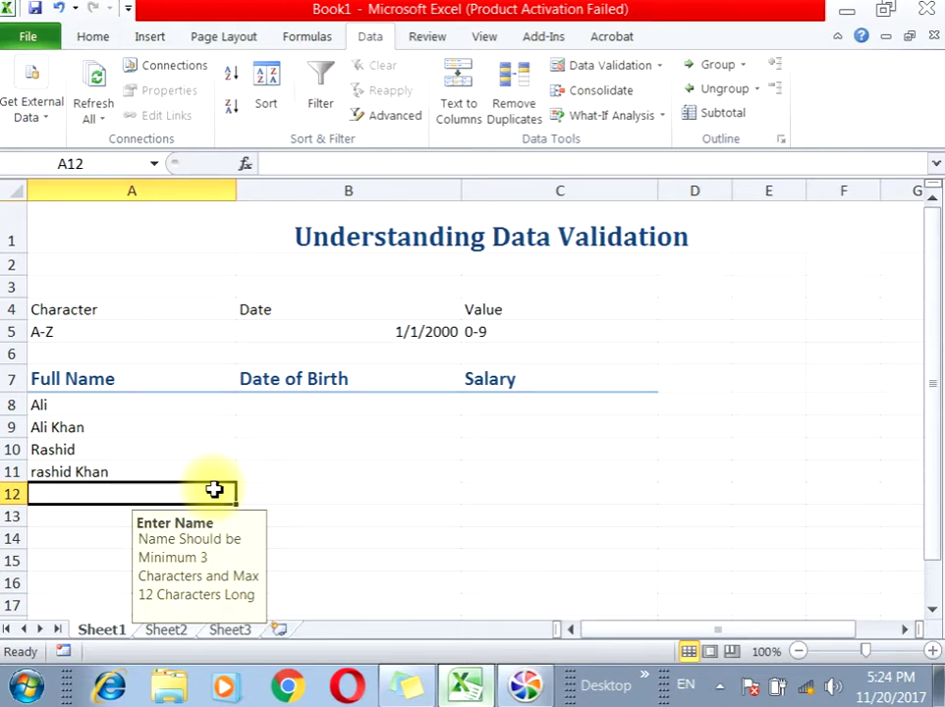
- Select the Date of Birth cells from B8 down and start a Data Validation rule allowing Date values
mouse_move(274, 404)
left_mouse_down()
mouse_move(317, 586)
mouse_move(332, 608)
left_mouse_up()
scroll(365, 308, "up", 6)
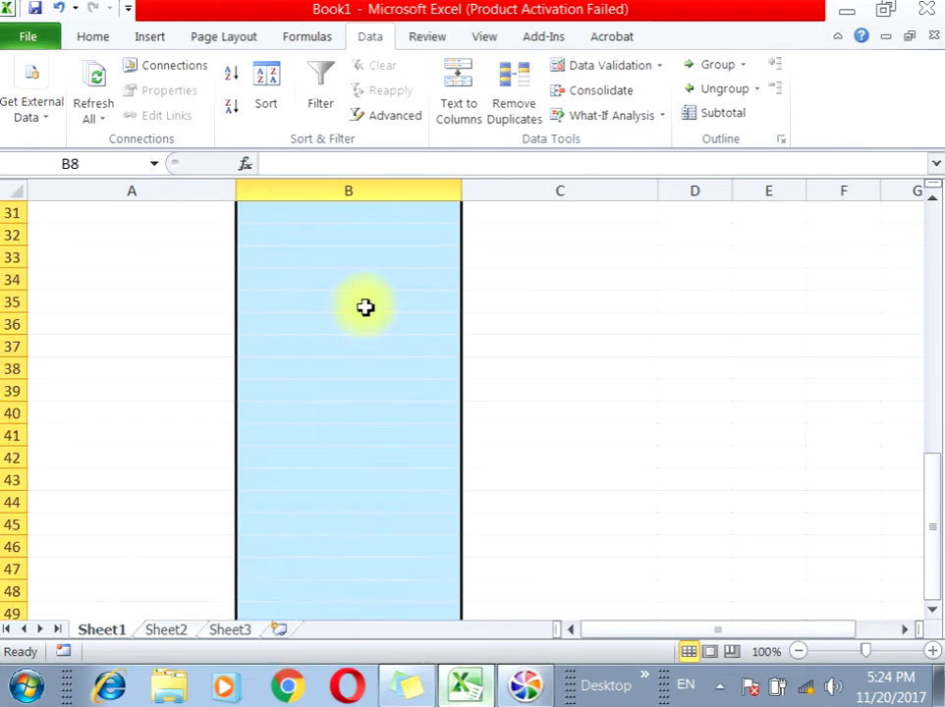
scroll(366, 308, "up", 10)
left_click(599, 65)
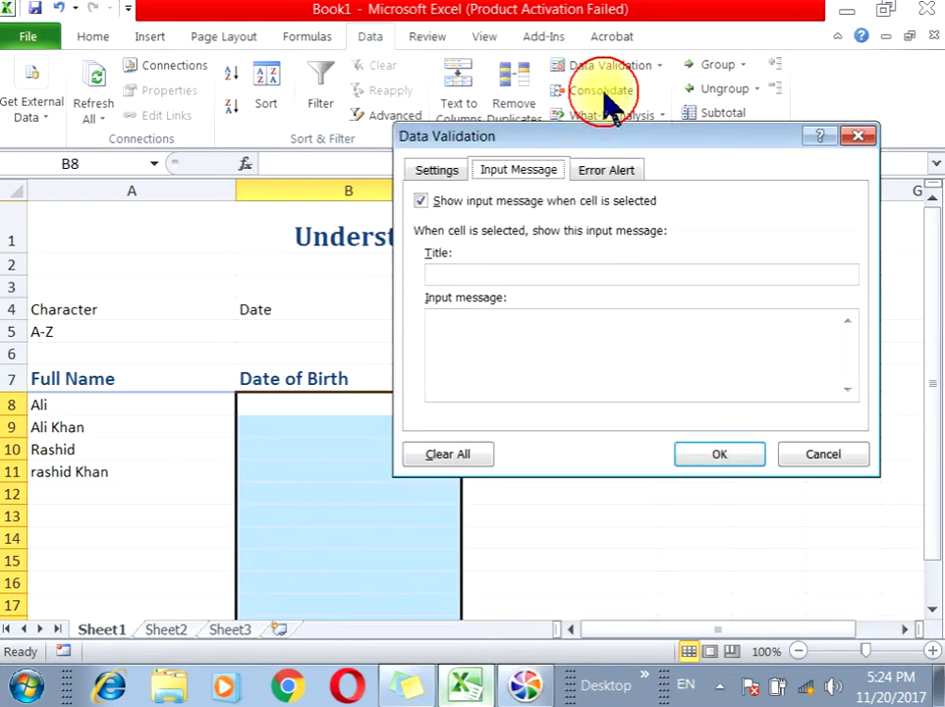
left_click(435, 170)
left_click(506, 245)
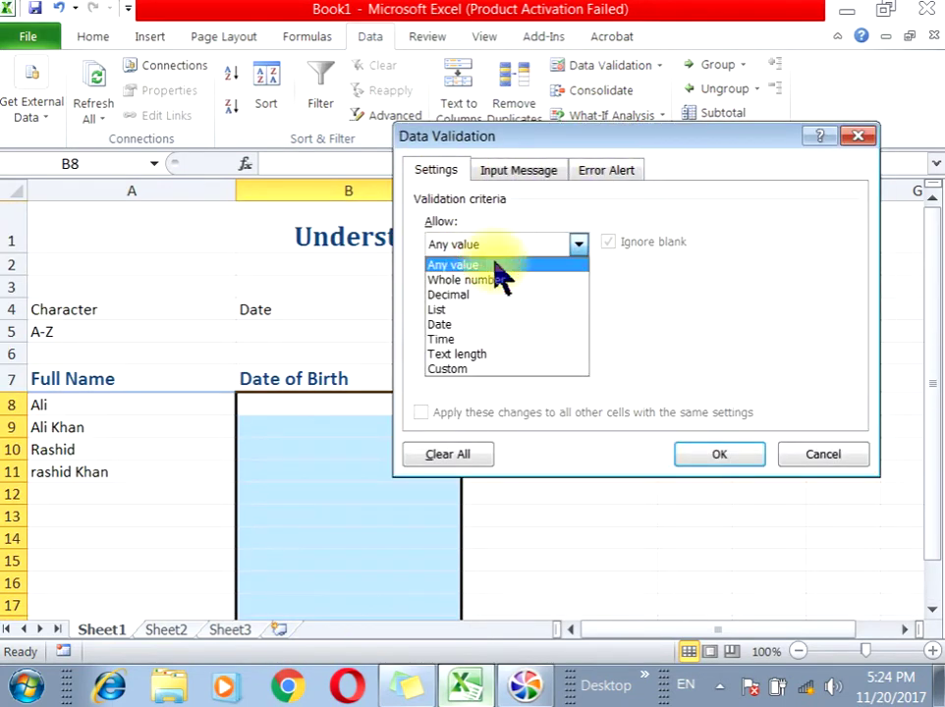
left_click(506, 325)
left_click(503, 291)
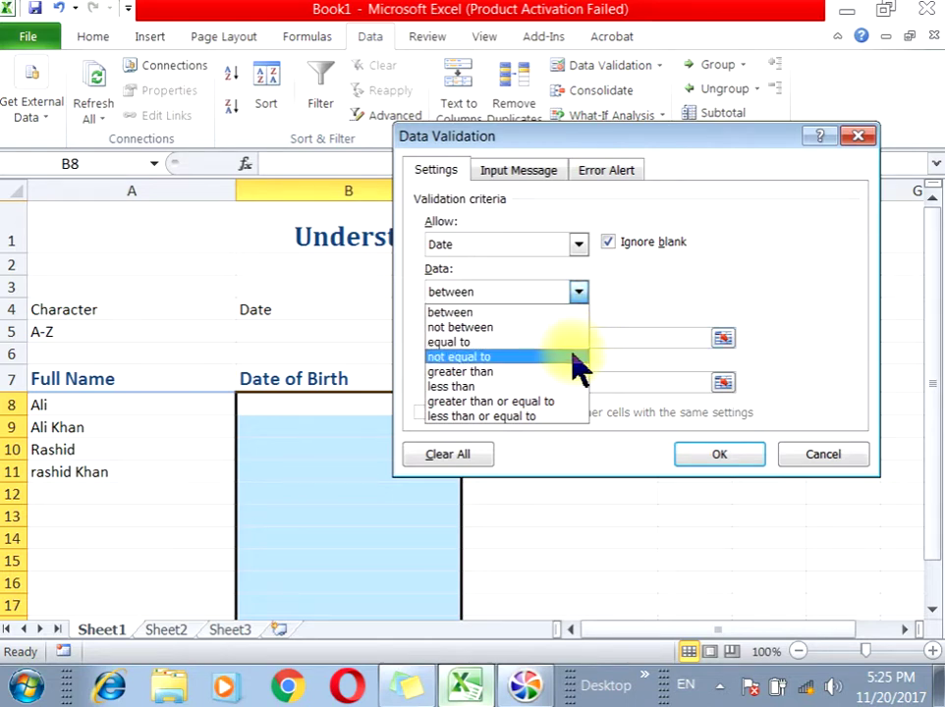
- Limit dates to 'less than or equal to' 1/1/2000 and apply the rule to the Date of Birth cells
left_click(563, 419)
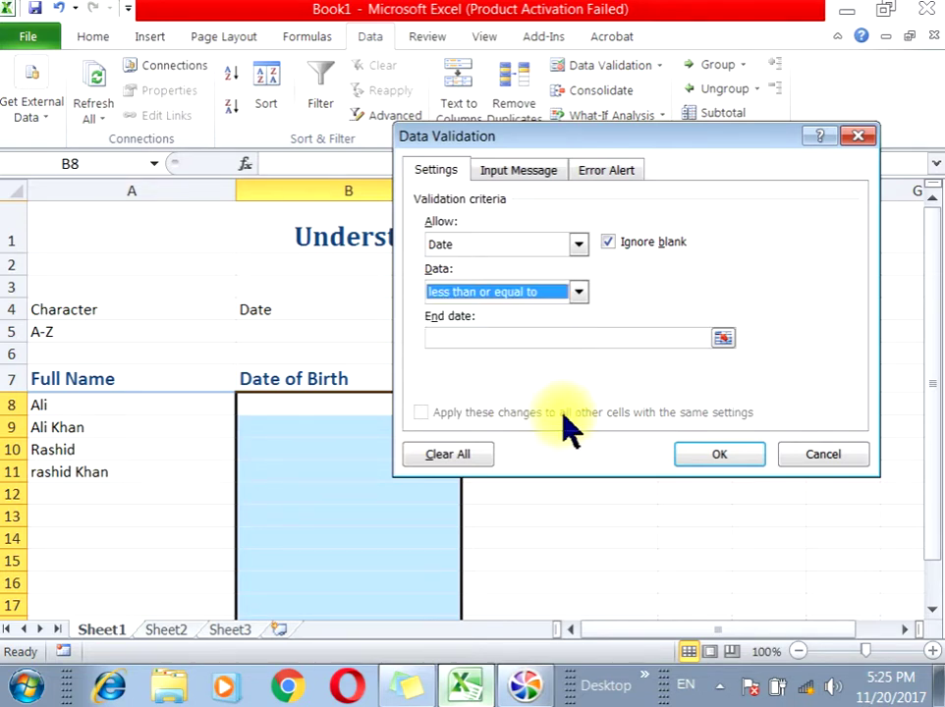
left_click(535, 336)
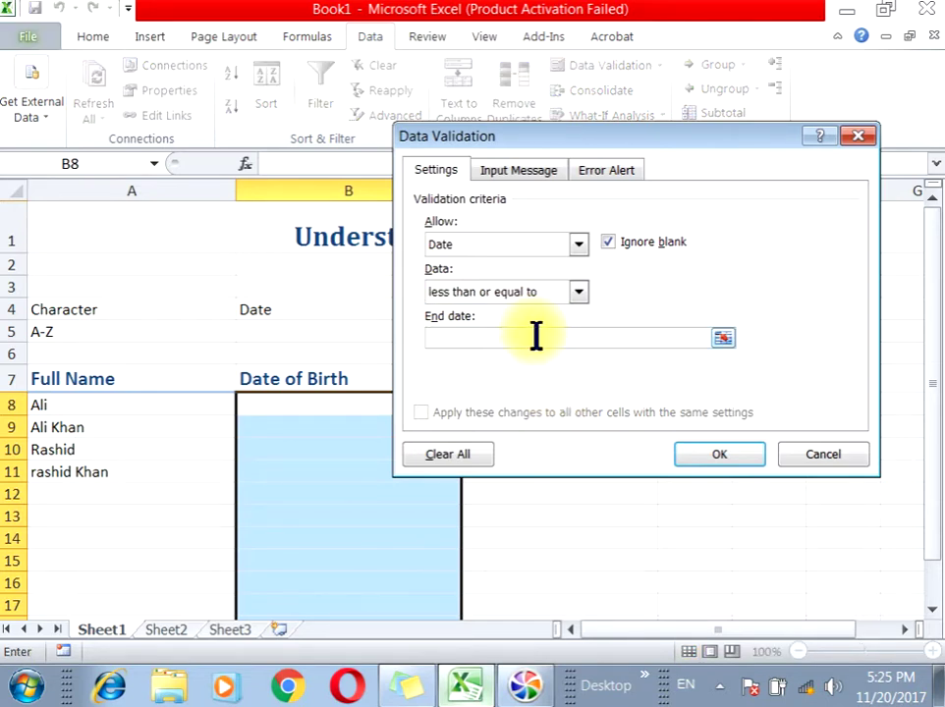
type("1/1/2000")
left_click(522, 171)
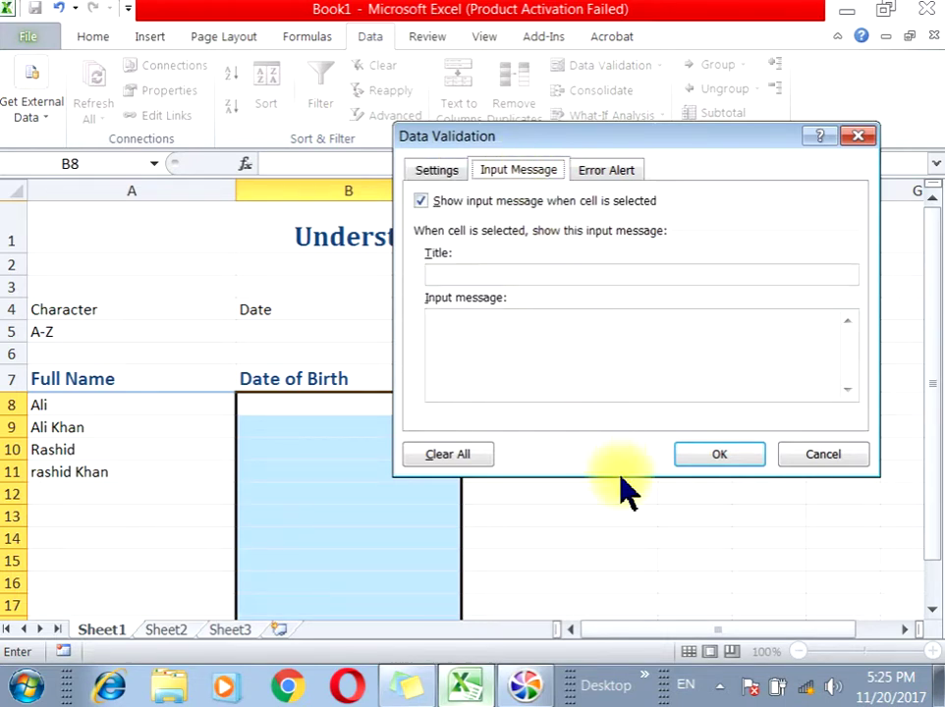
left_click(719, 453)
left_click(457, 403)
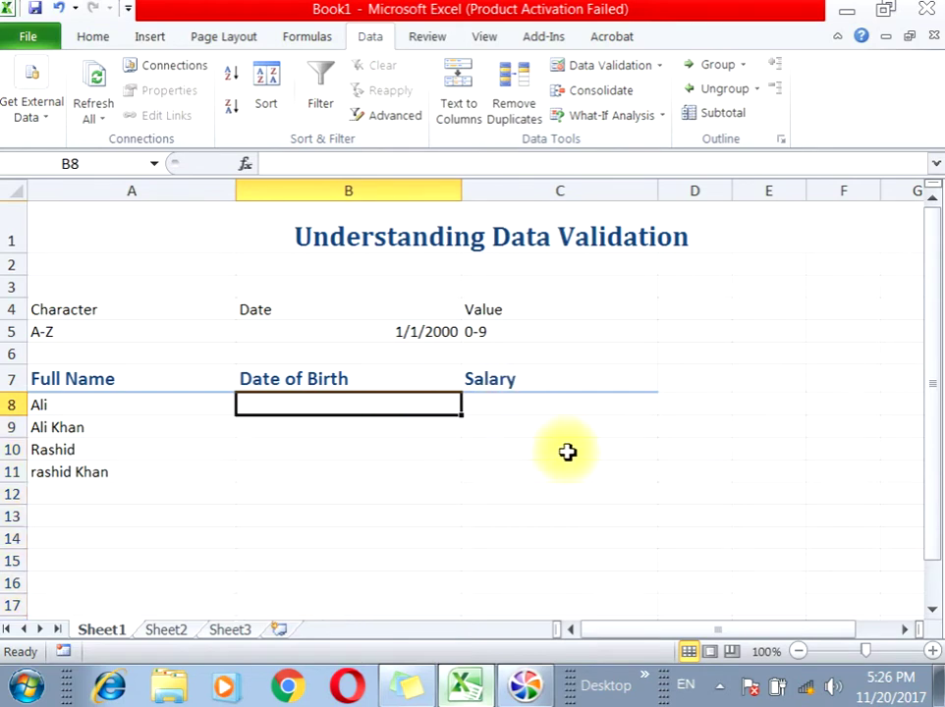
key("Right")
key("Left")
type("3/")
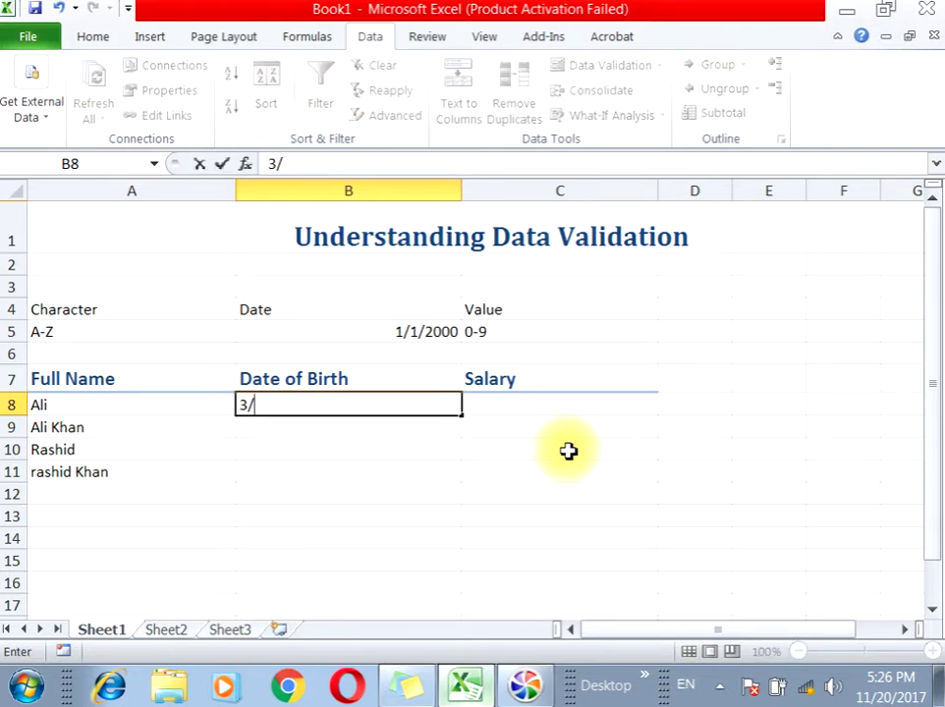
type("3/200")
key("BackSpace")
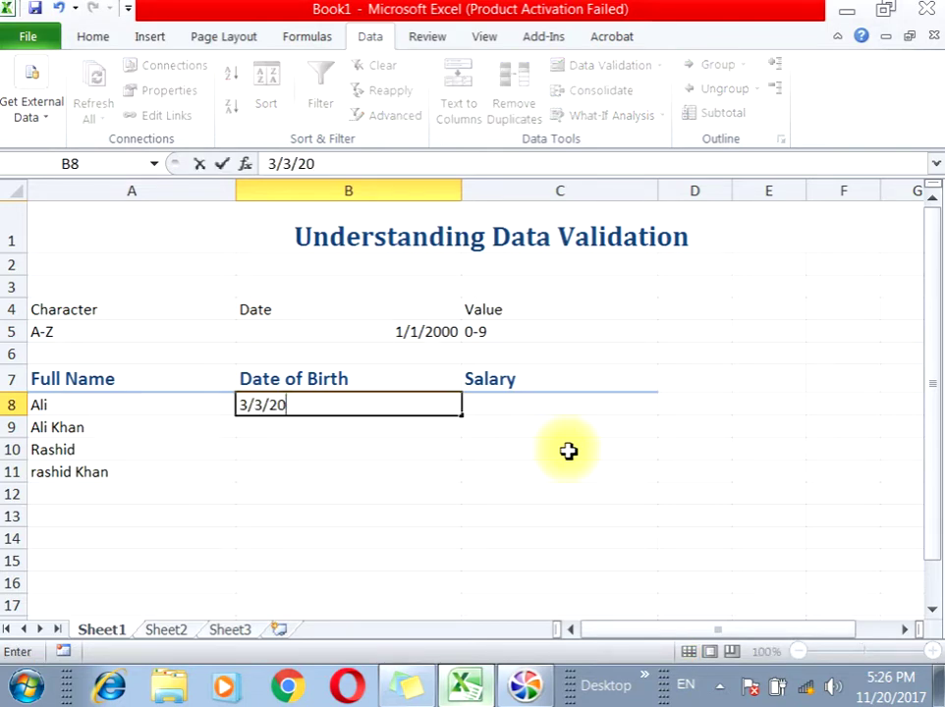
type("05")
key("Return")
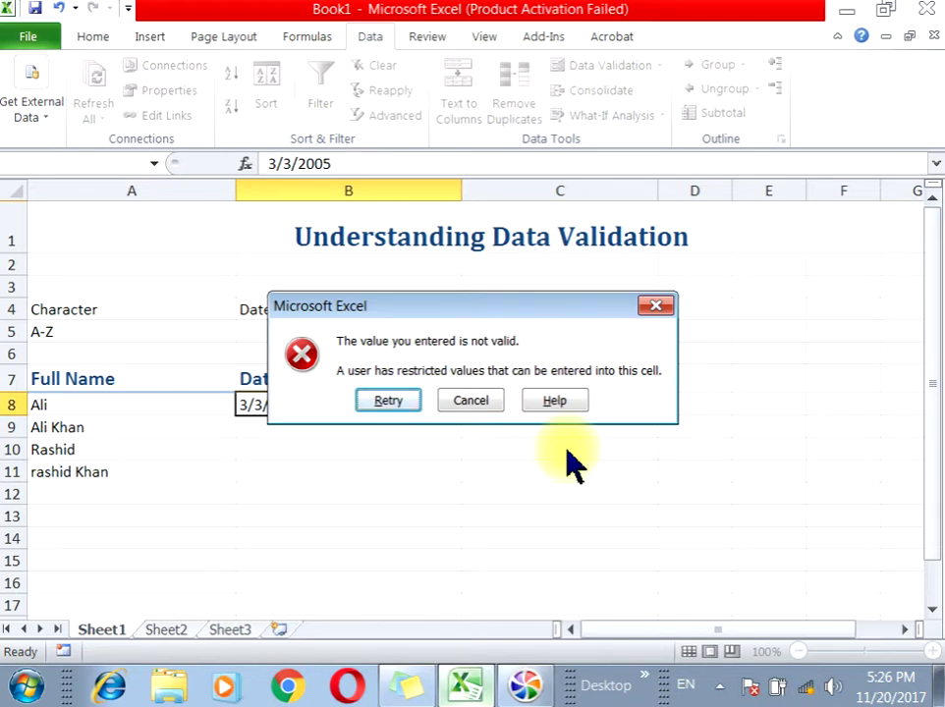
key("Return")
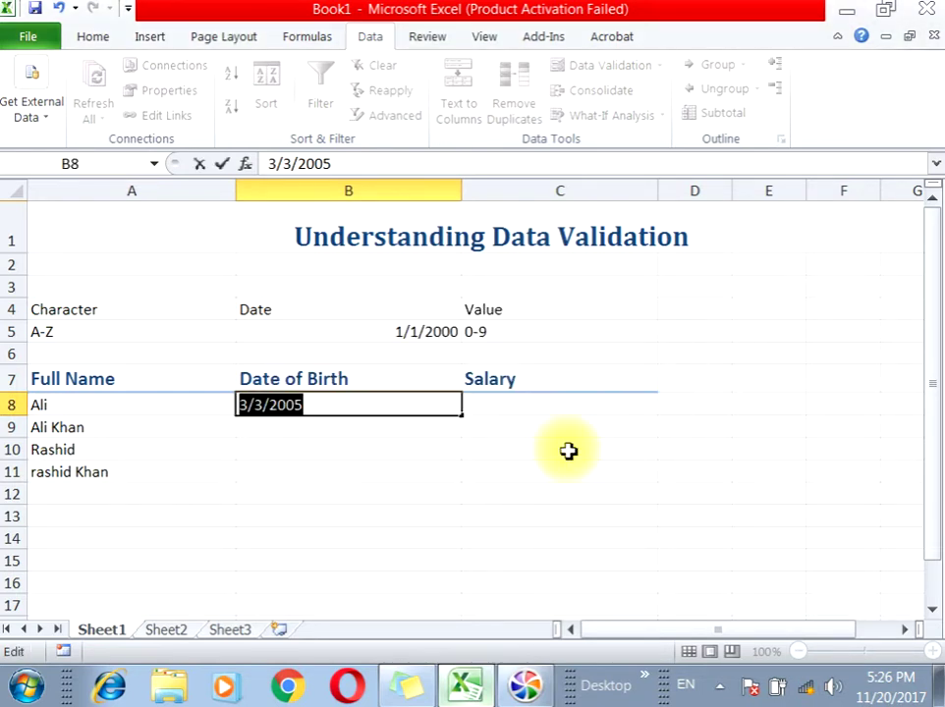
key("Return")
key("Escape")
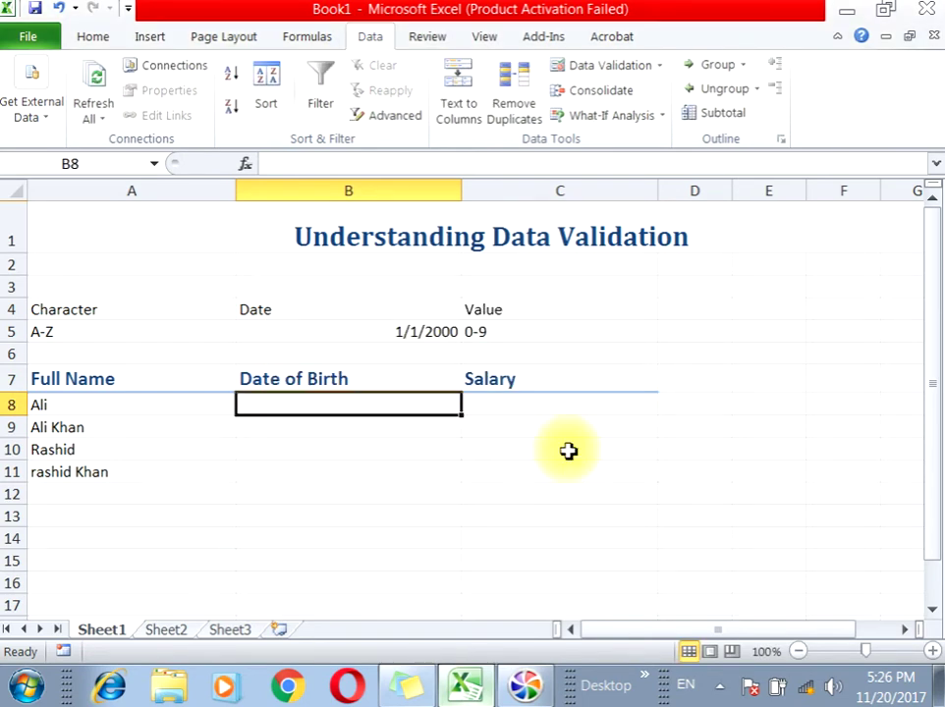
mouse_move(360, 412)
left_mouse_down()
mouse_move(315, 497)
mouse_move(322, 501)
left_mouse_up()
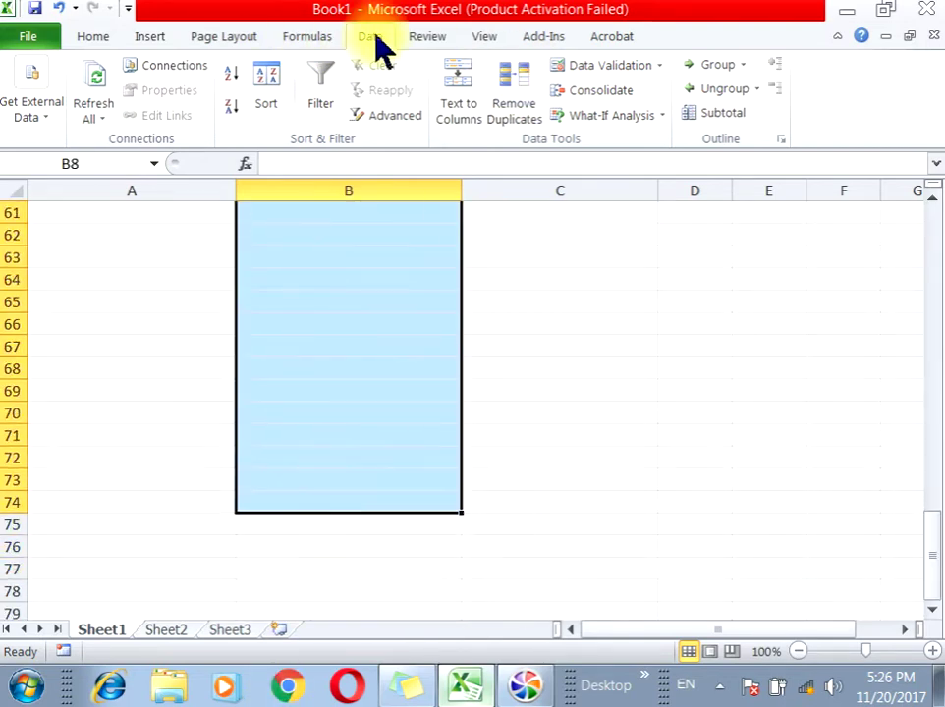
- Add an input message titled 'Enter Date of Birth' reading 'Date Should be Less then 1/1/2000' to the date cells
left_click(609, 65)
left_click(386, 395)
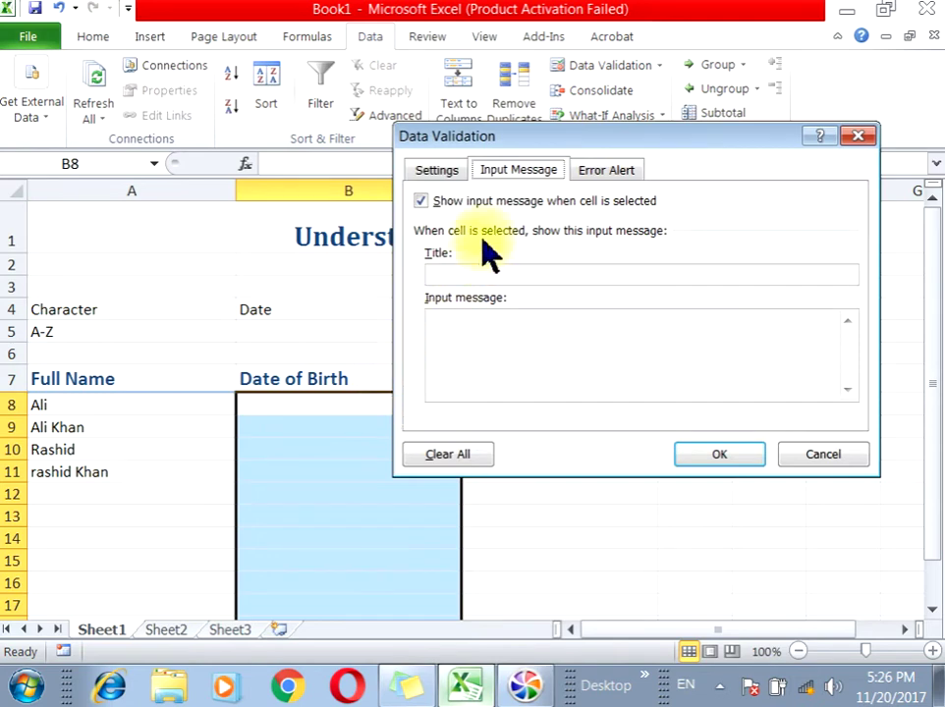
left_click(480, 276)
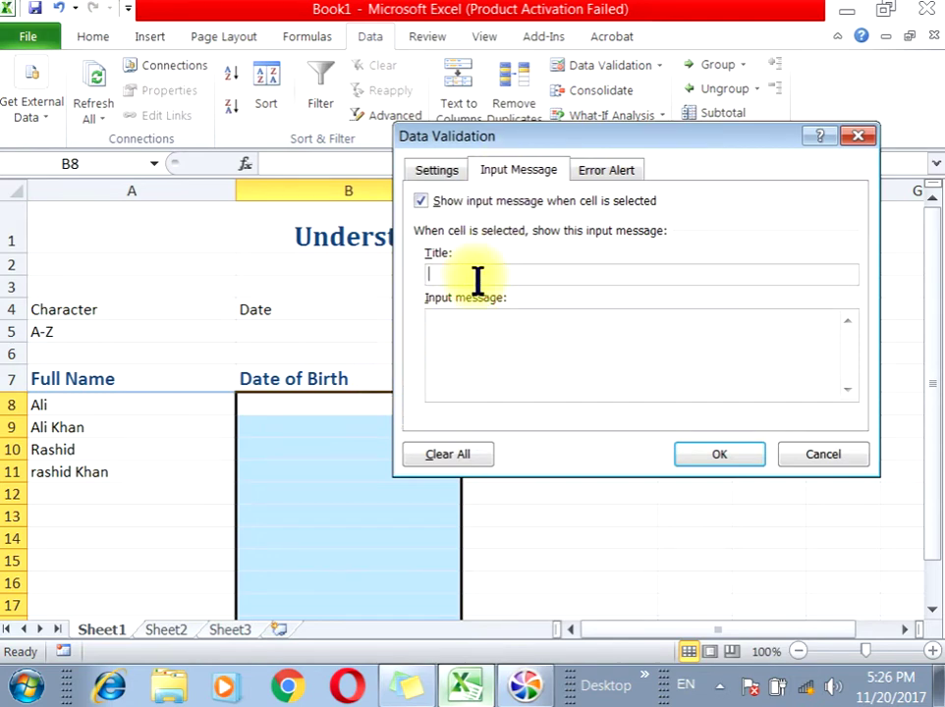
type("Enter Date ")
type("of Bir")
type("th")
key("Tab")
type("D")
type("ate Should b")
type("e ")
type("Less t")
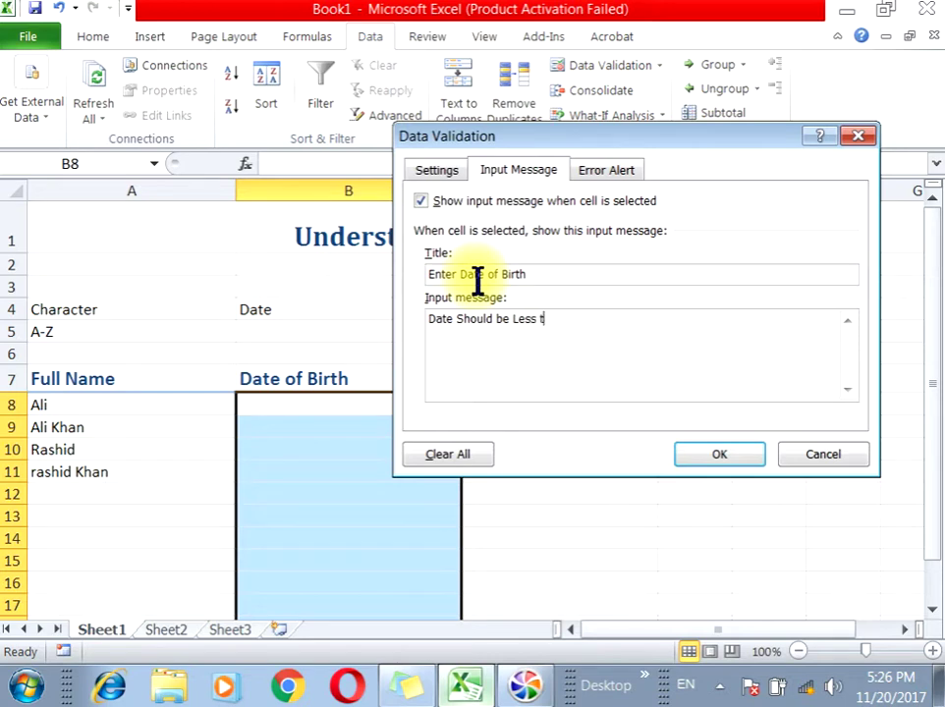
type("hen 1/1/")
type("2000")
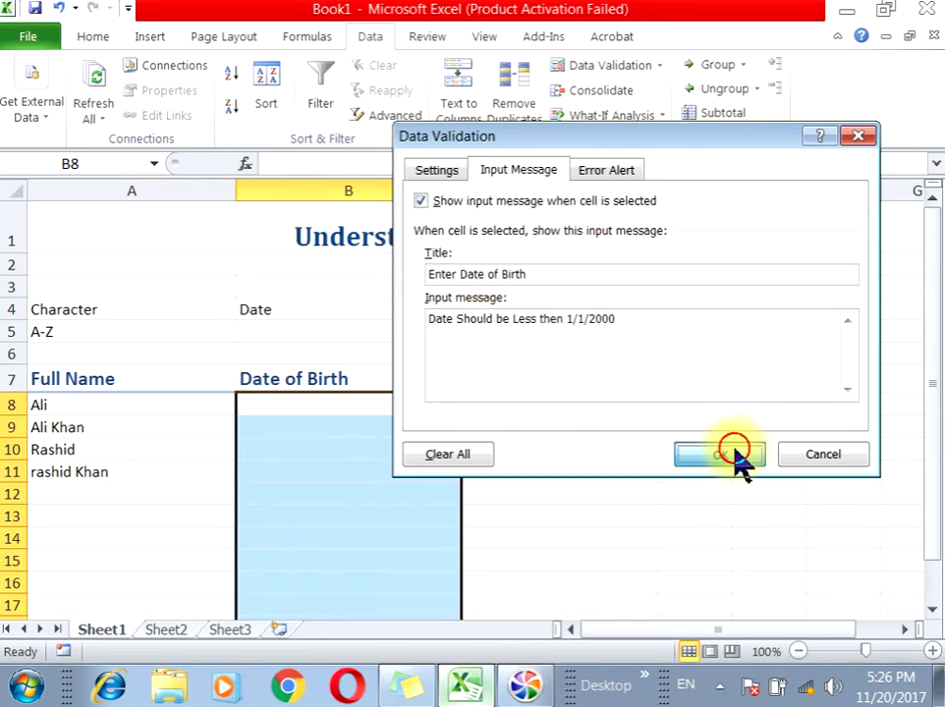
left_click(732, 452)
left_click(578, 502)
key("Left")
- Enter 12/31/1999 as the first date of birth in B8
key("Up")
key("Up")
key("Up")
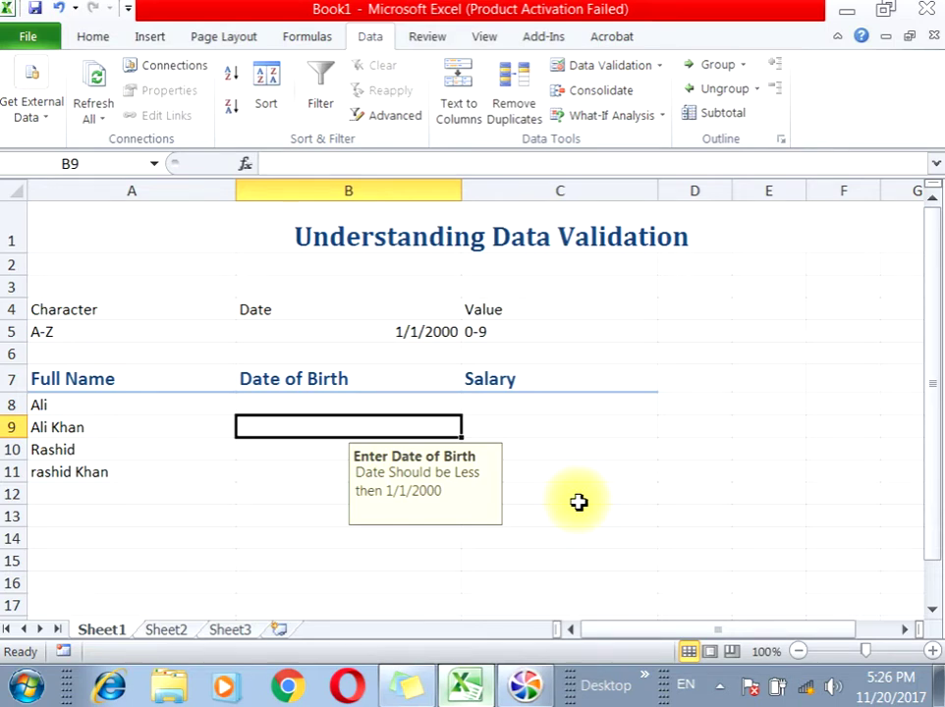
key("Up")
type("12/")
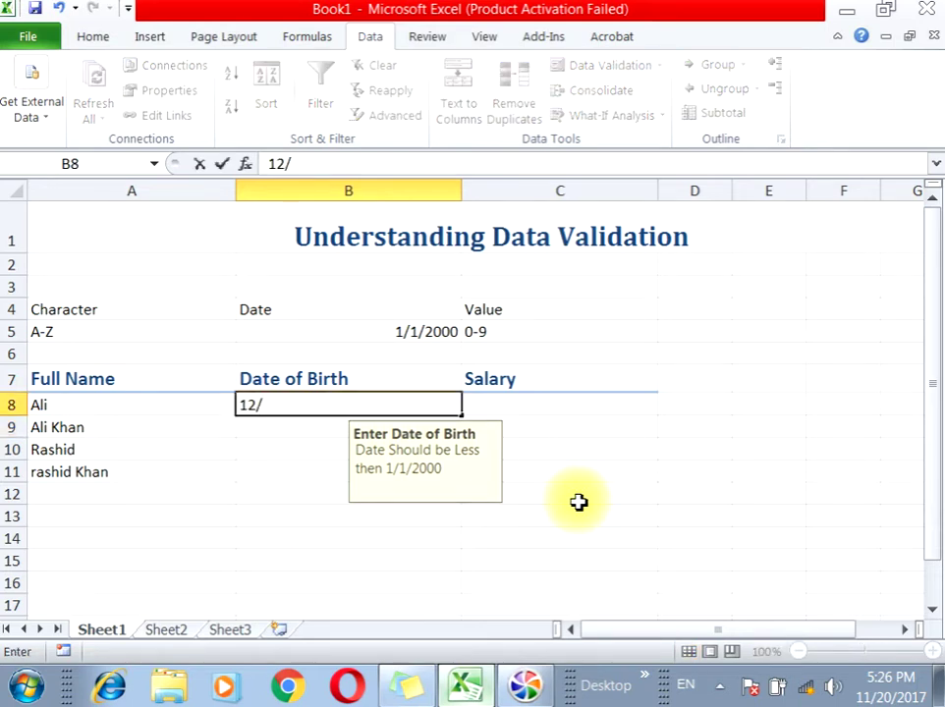
type("31/199")
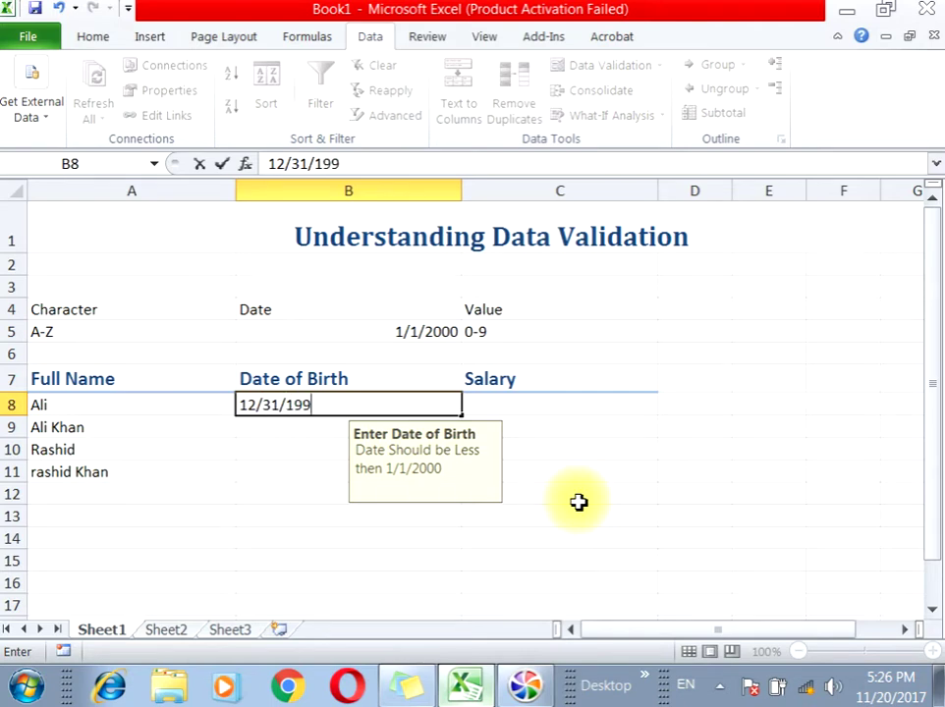
type("9")
key("Return")
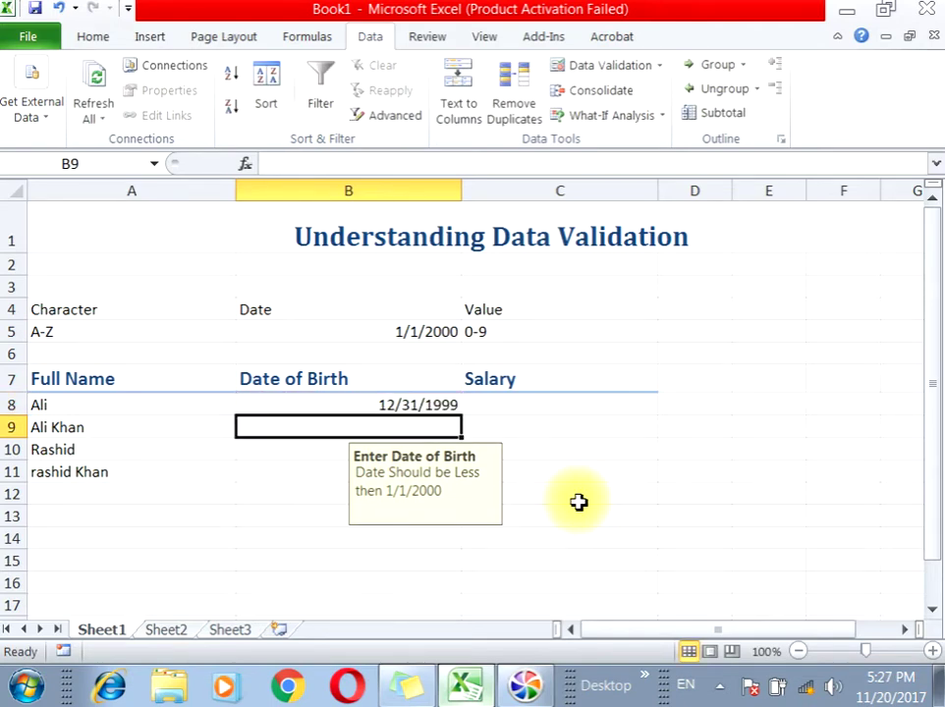
- Try 2/1/2000 in B9 and cancel the rejected entry so B9 stays empty
type("2/1/")
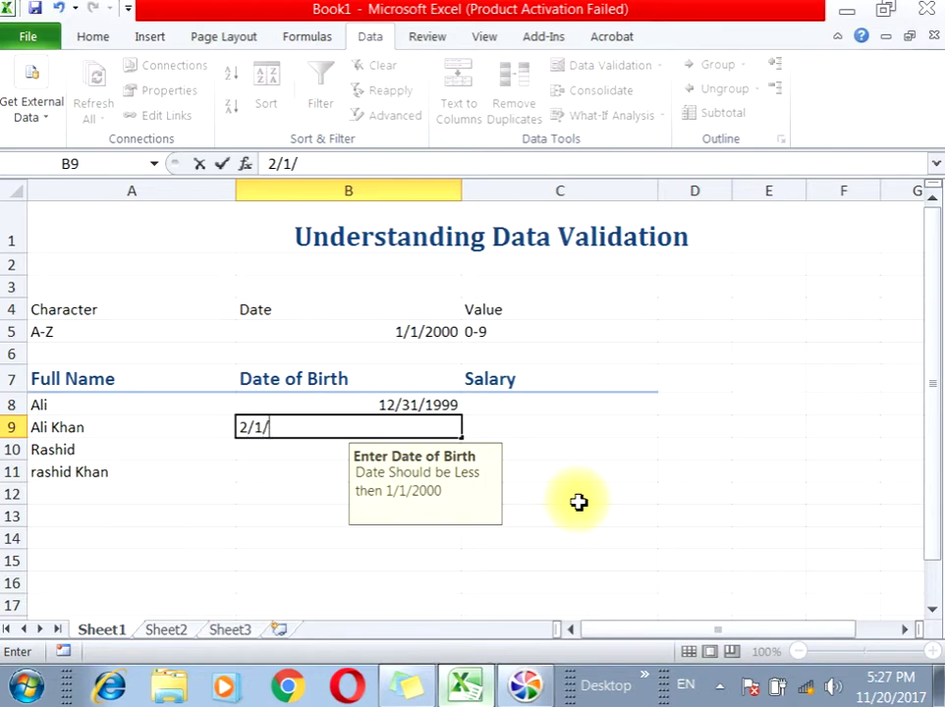
type("2000")
key("Return")
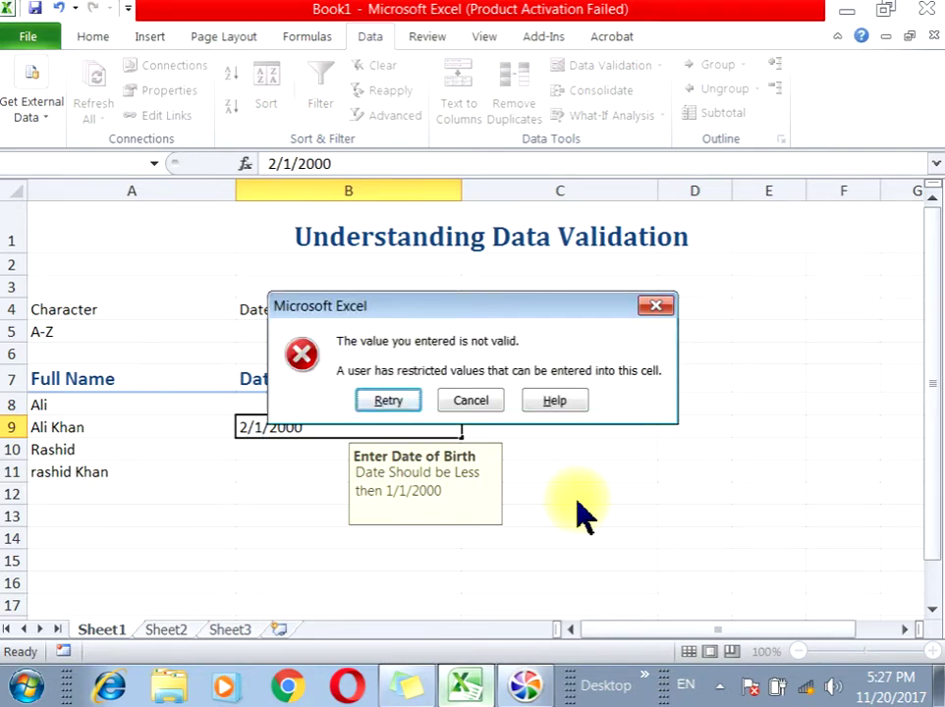
key("Escape")
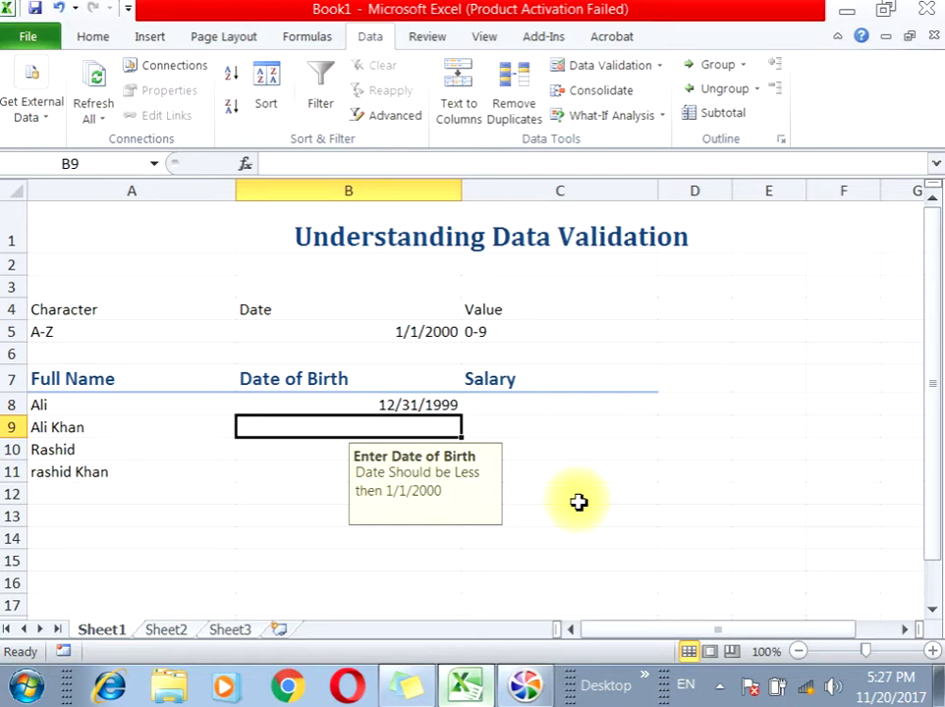
- Select the Salary cells from C8 down and start a Data Validation rule allowing Whole number
mouse_move(517, 406)
left_mouse_down()
mouse_move(530, 654)
mouse_move(531, 606)
left_mouse_up()
scroll(540, 566, "up", 7)
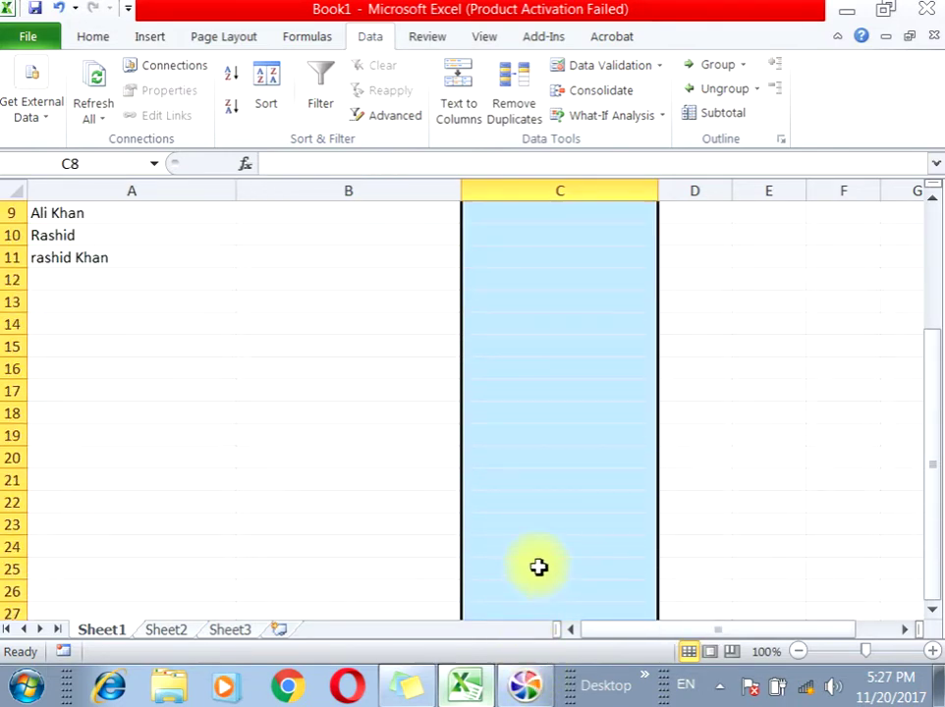
scroll(517, 258, "up", 3)
left_click(618, 69)
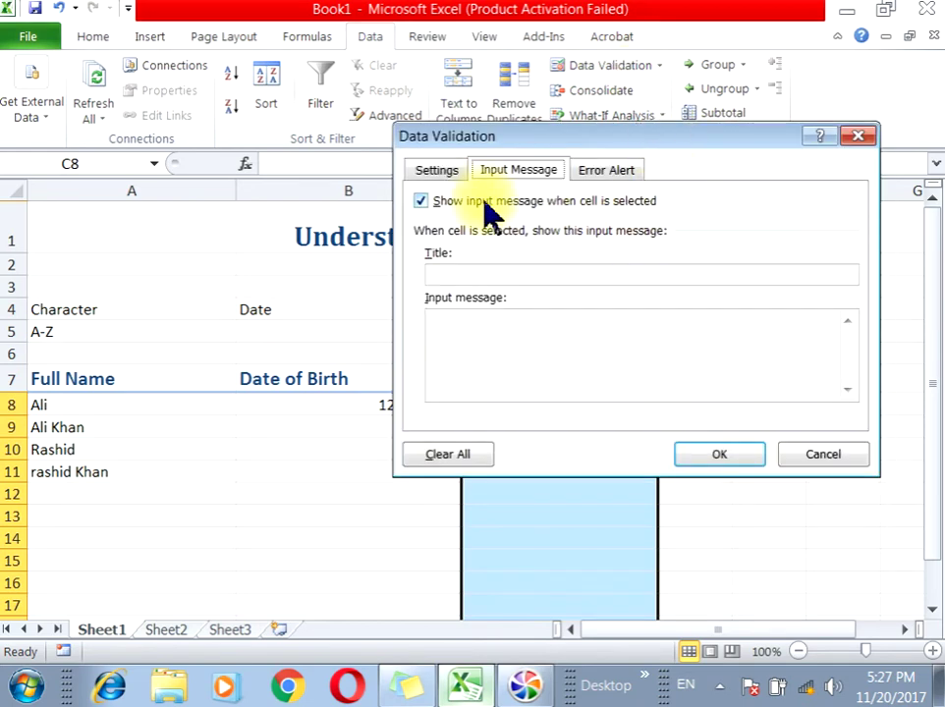
left_click(437, 170)
left_click(488, 241)
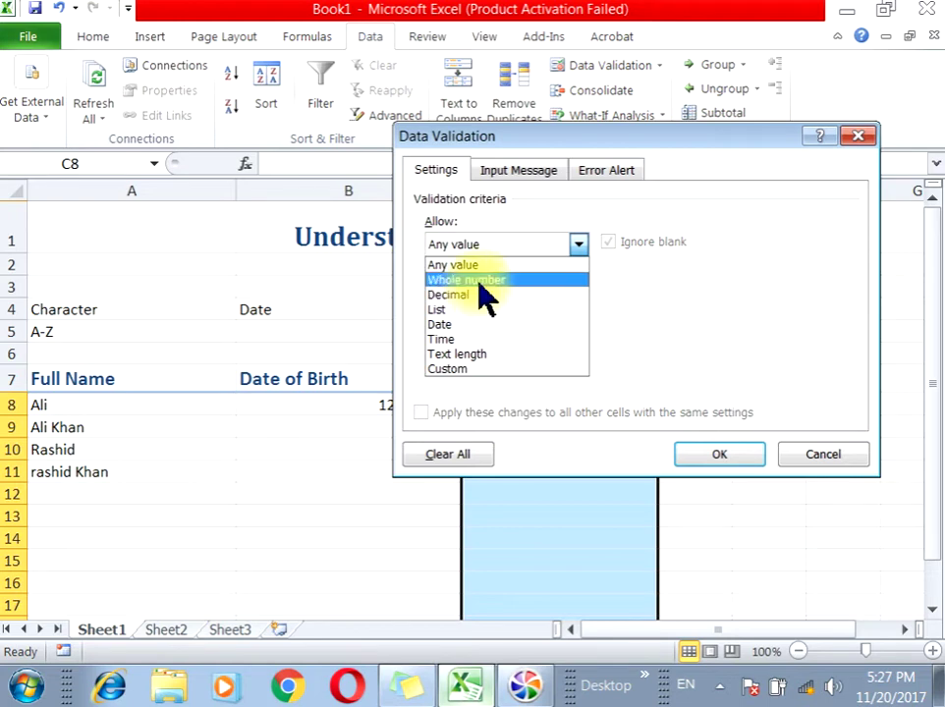
left_click(480, 282)
left_click(482, 292)
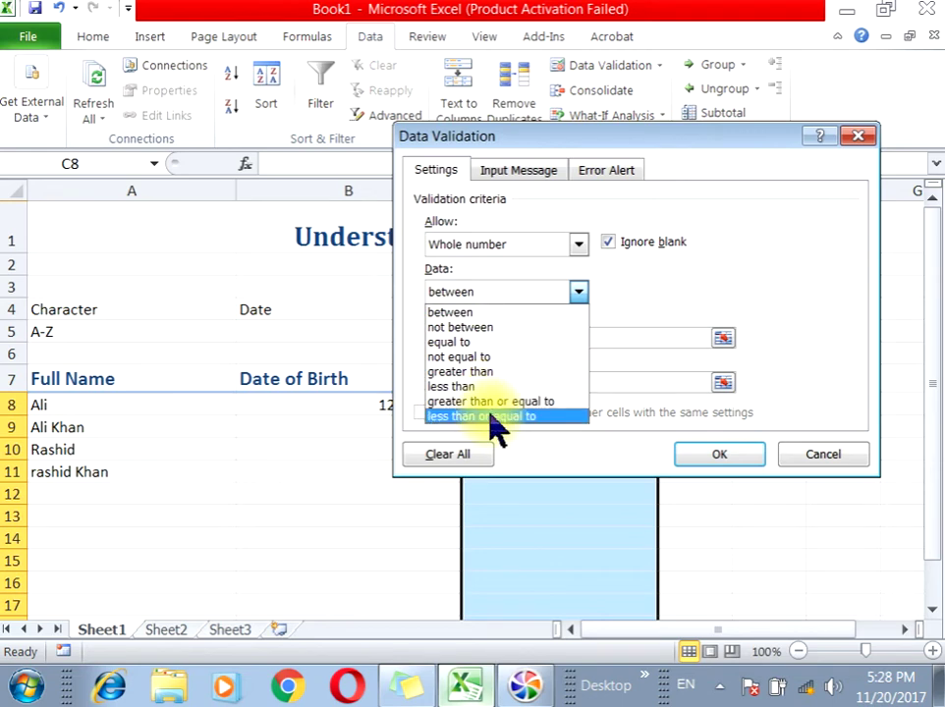
- Restrict Salary to whole numbers between 500 and 1000
left_click(499, 312)
type("50")
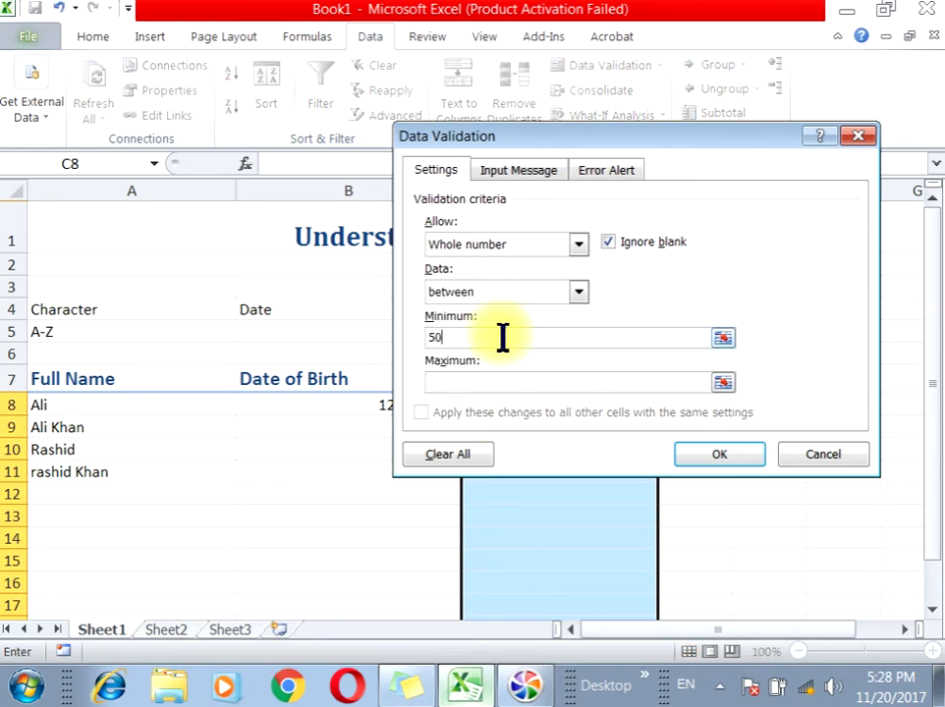
type("0")
key("Tab")
type("10")
type("000")
key("BackSpace")
- Set a Warning error alert titled 'Error' with message 'Value out of Rule' and apply the rule
left_click(510, 176)
left_click(601, 172)
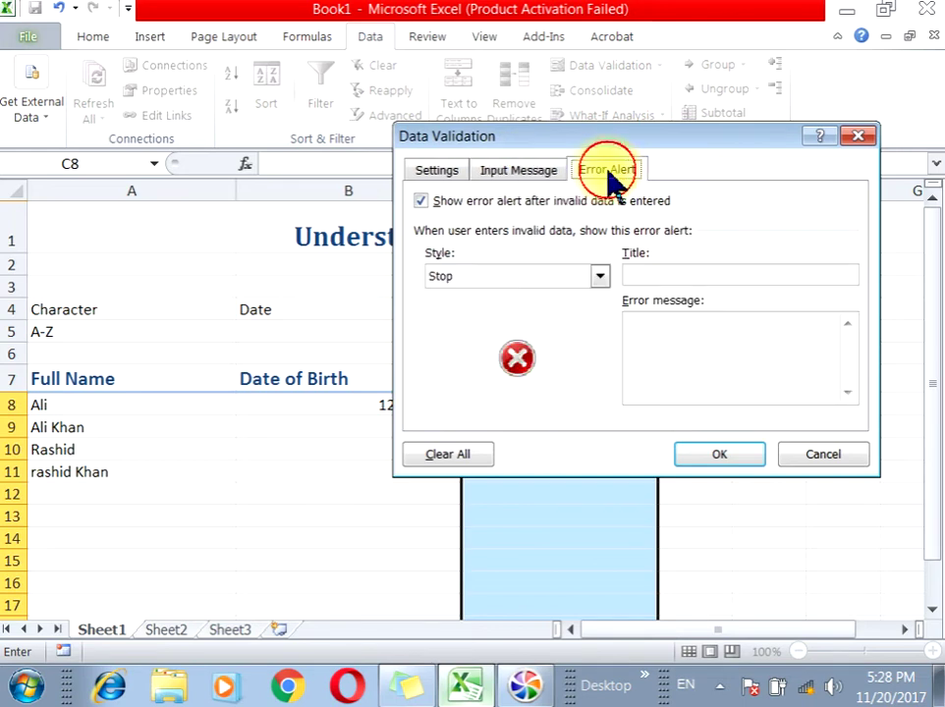
left_click(556, 173)
left_click(594, 172)
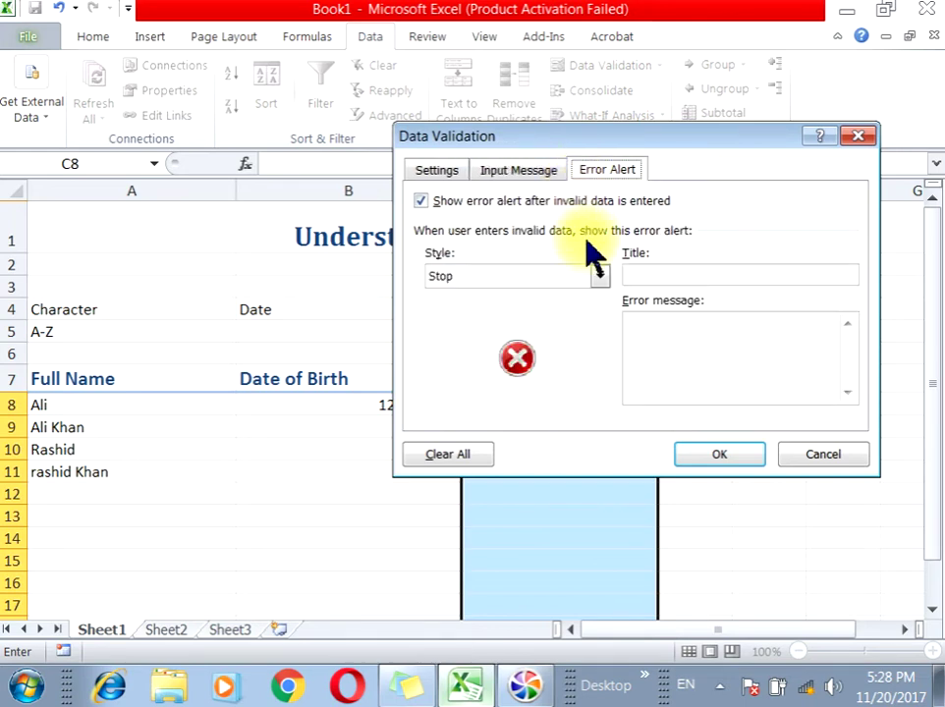
left_click(514, 278)
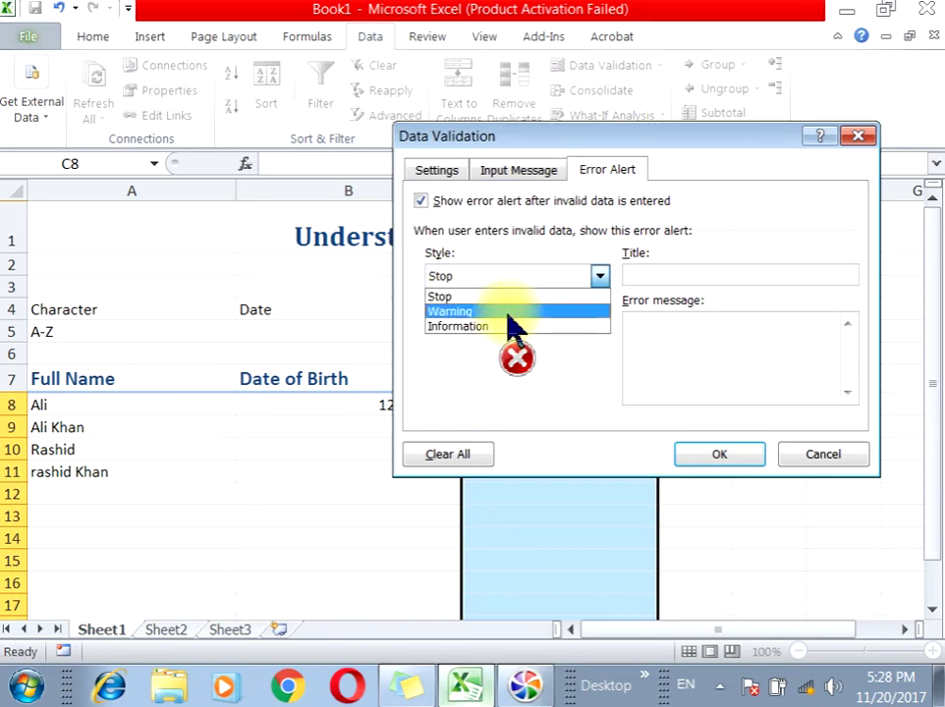
left_click(507, 312)
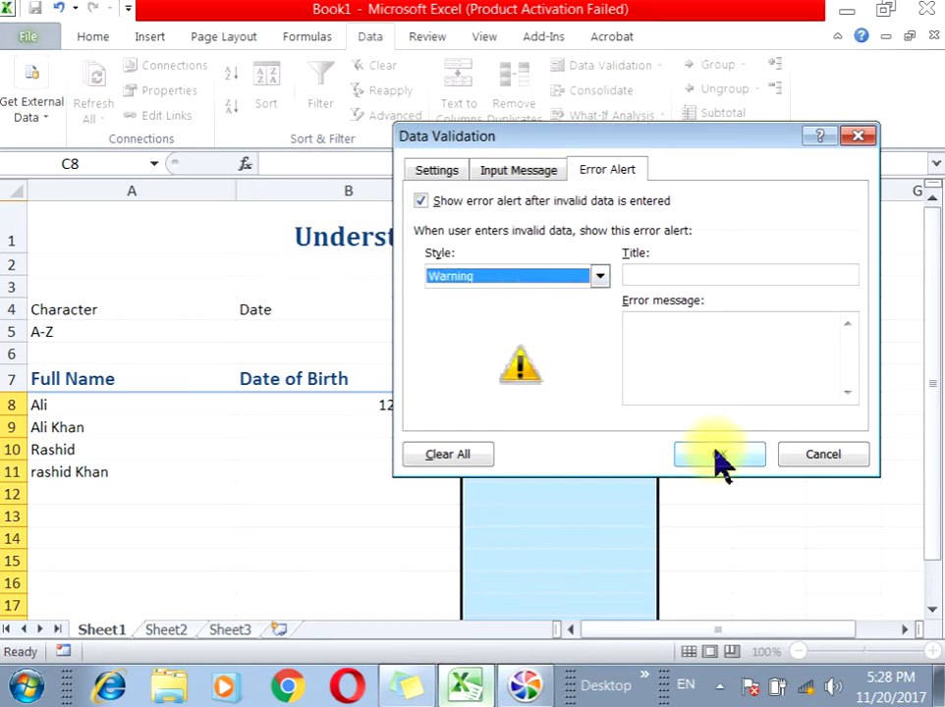
left_click(676, 274)
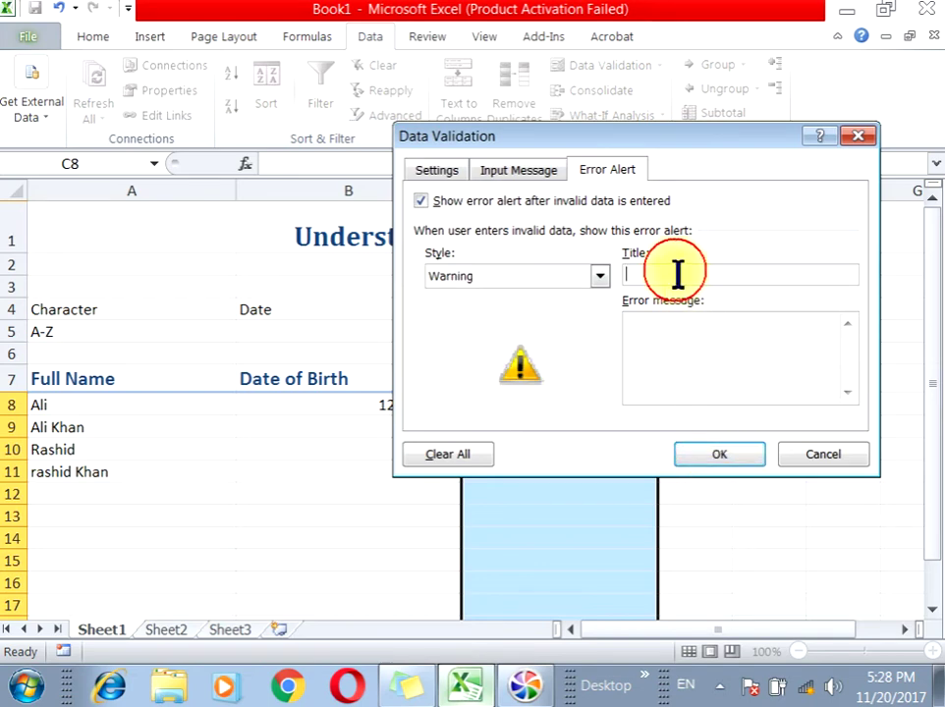
type("E")
type("roor")
key("BackSpace")
key("BackSpace")
key("BackSpace")
type("ror")
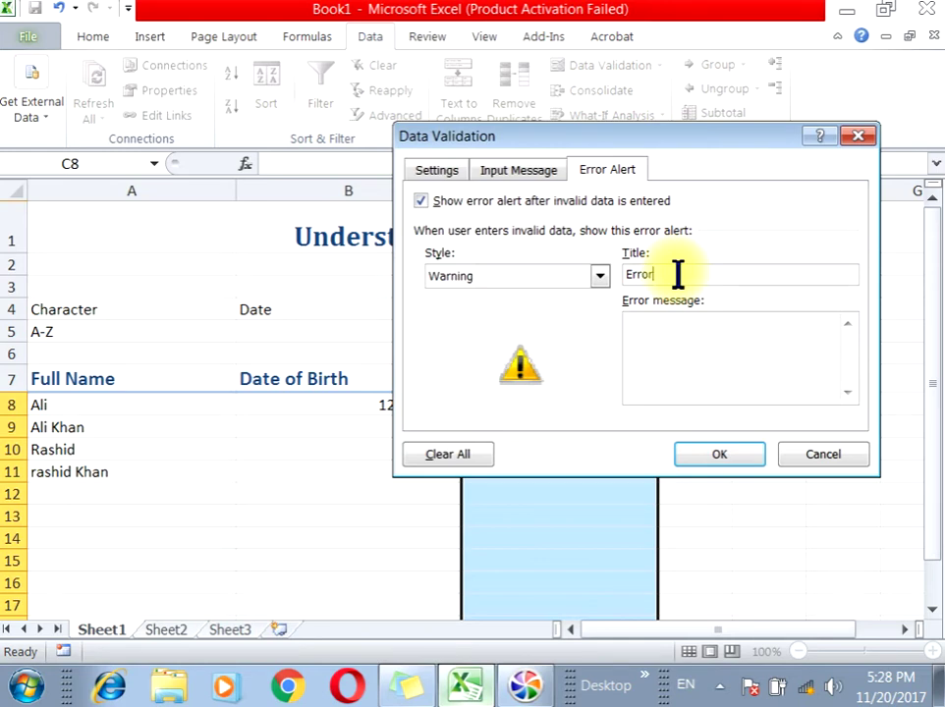
key("Tab")
type("Value ")
type("out of Ru")
type("le")
left_click(718, 452)
- Enter salaries 500, 700 and 600 in C8:C10, then select the Salary cells from C8 down
left_click(575, 427)
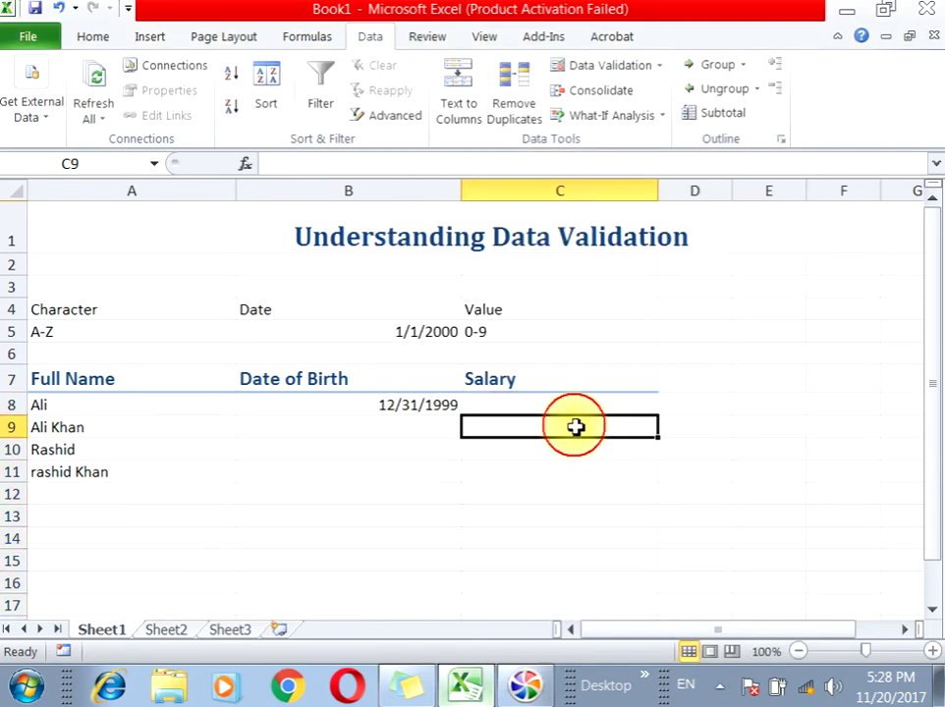
left_click(565, 407)
type("500")
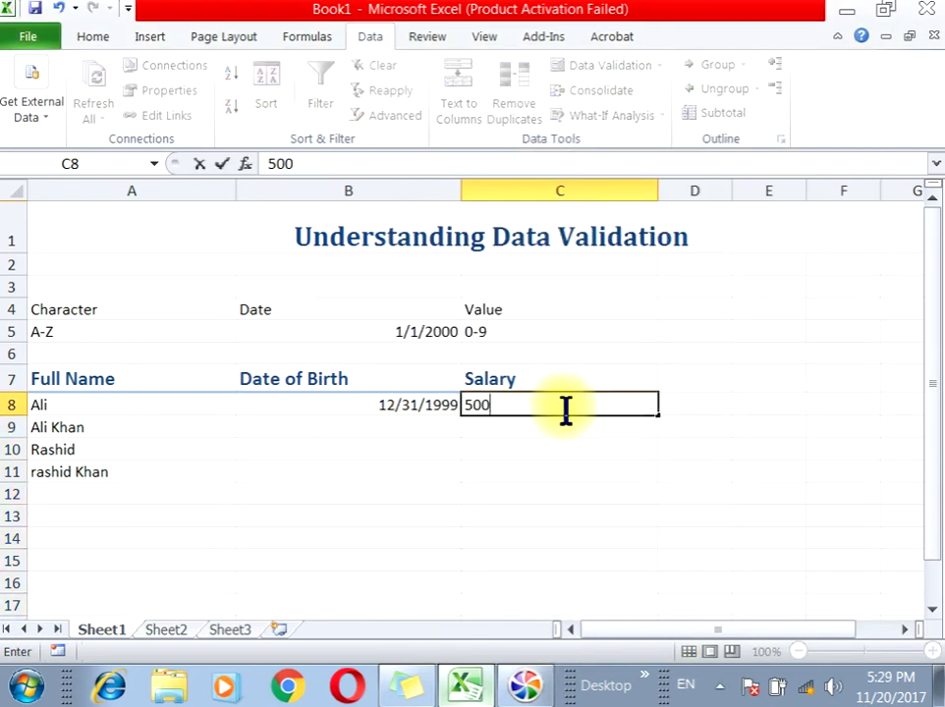
key("Return")
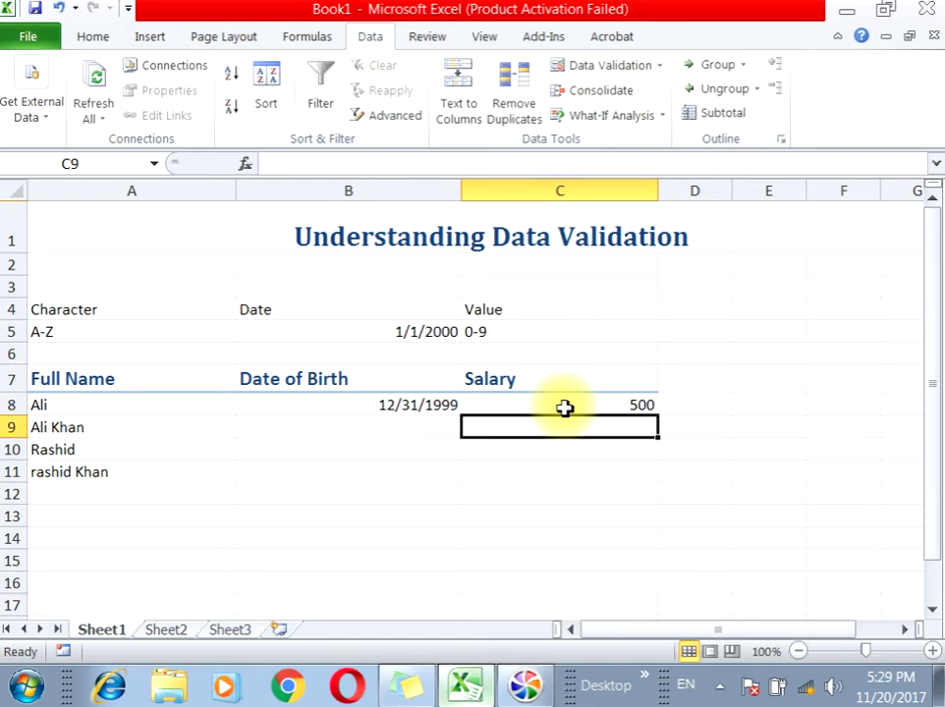
type("700")
key("Return")
type("600")
key("Return")
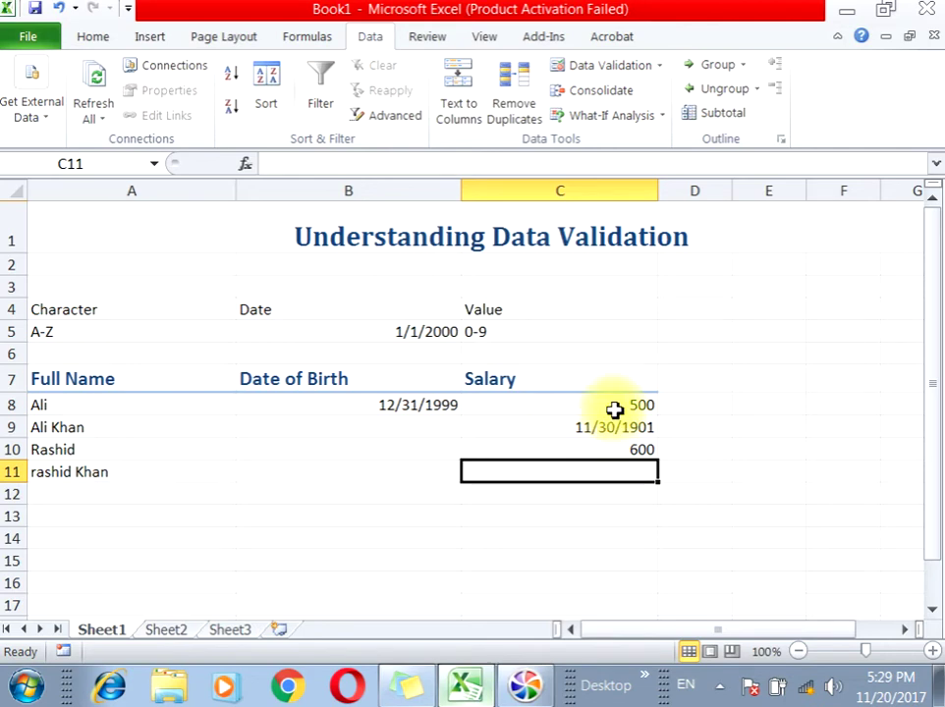
left_click_drag(614, 410, 607, 638)
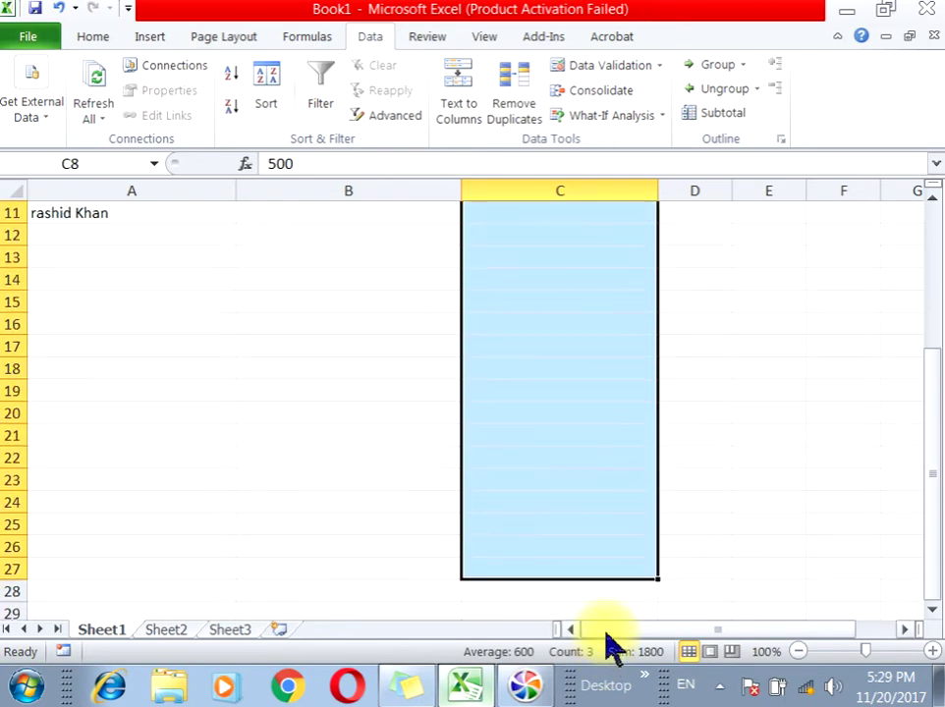
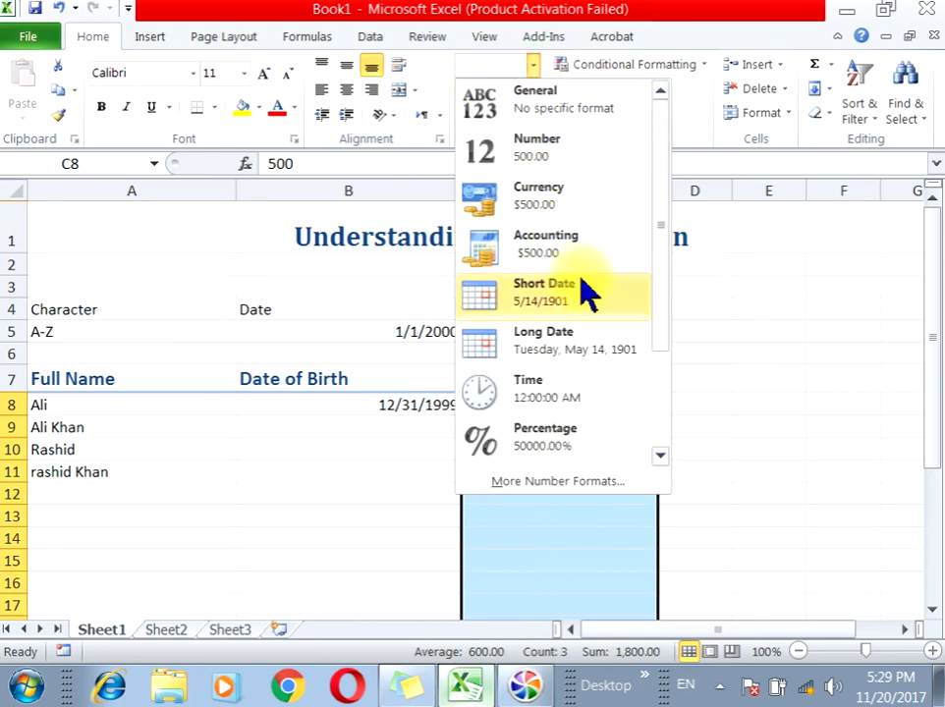
- Format the salaries as Currency and enter 1200 in C11, which triggers a validation warning
left_click(560, 216)
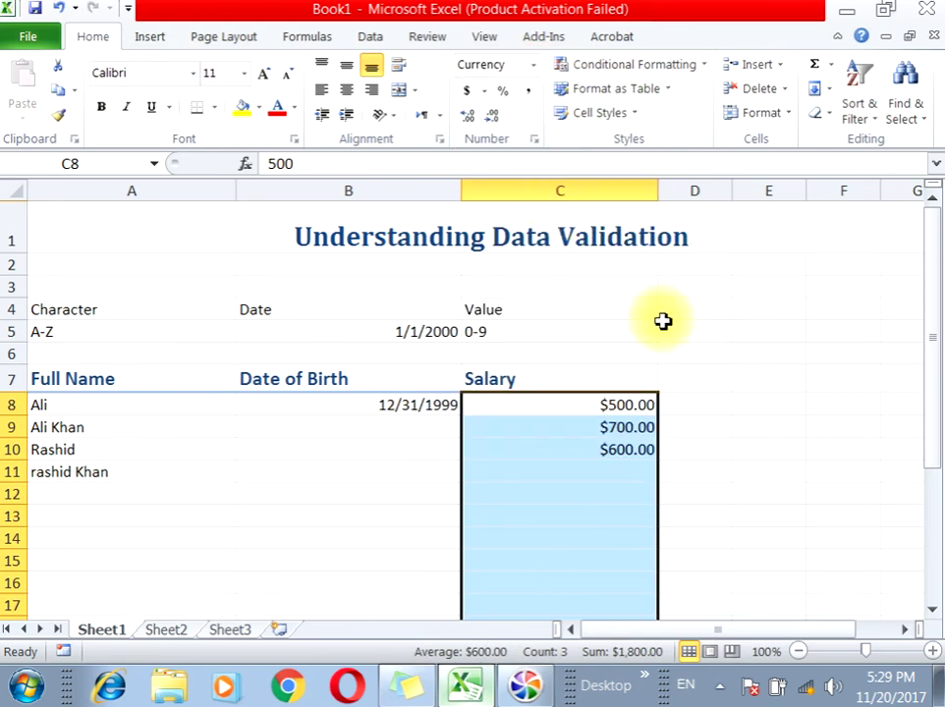
left_click(606, 471)
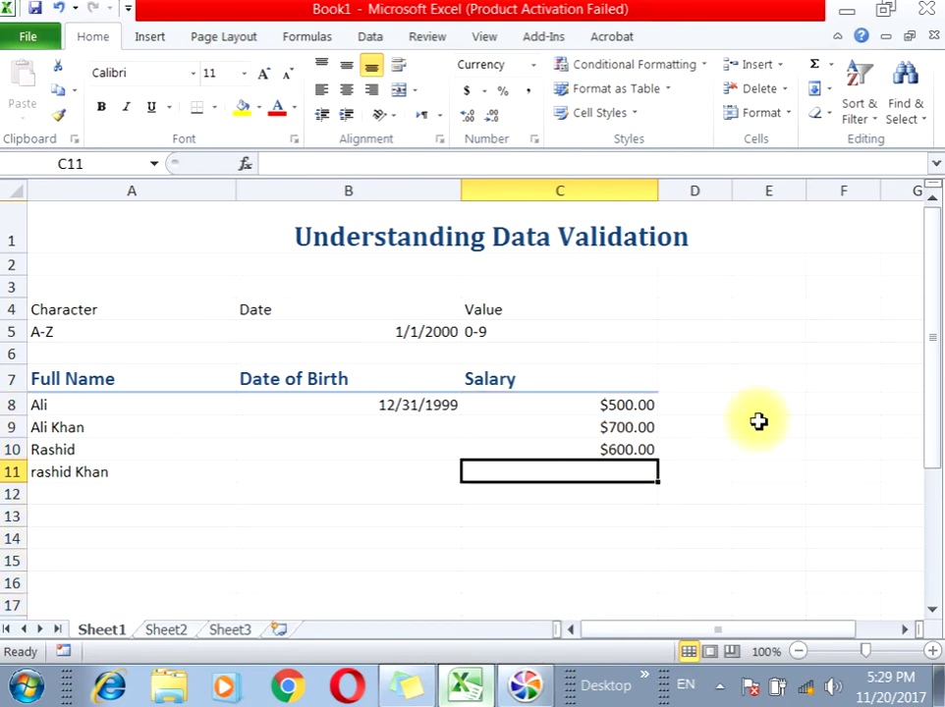
type("1200")
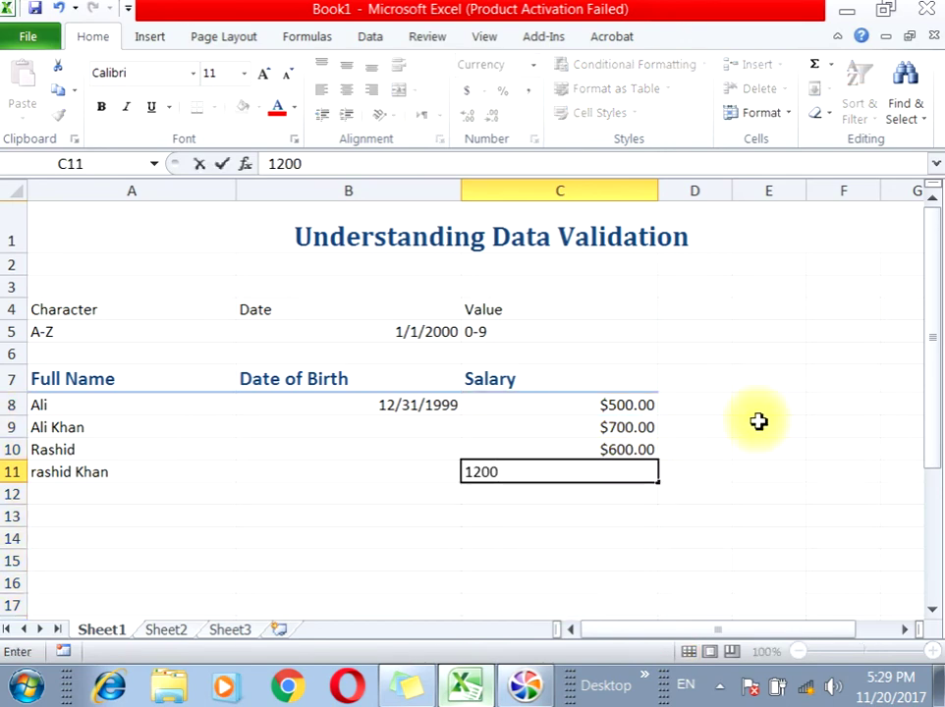
key("Return")
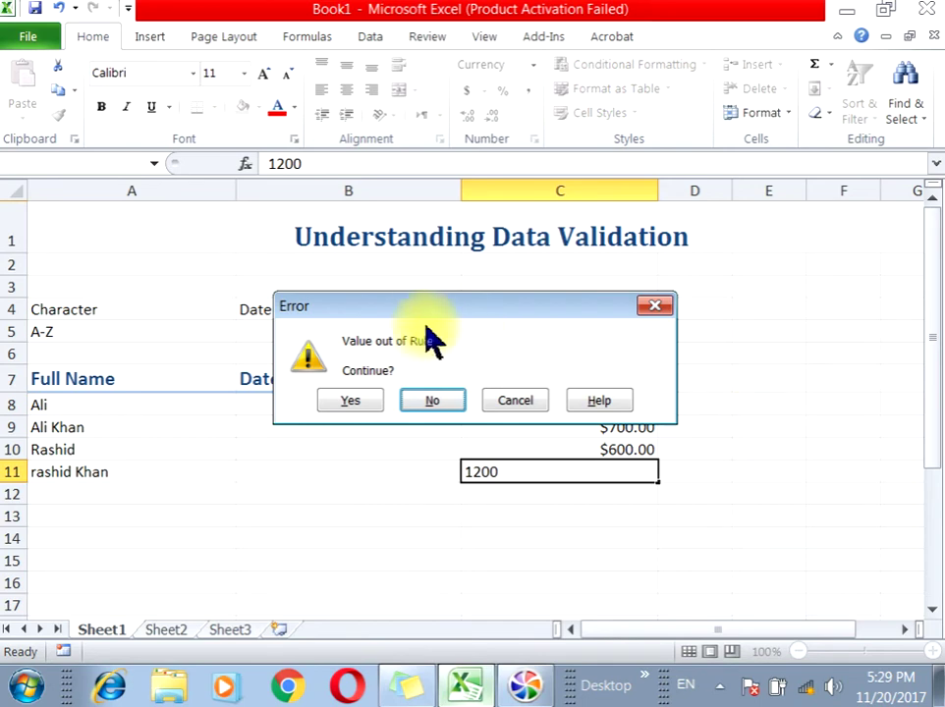
left_click_drag(423, 306, 449, 214)
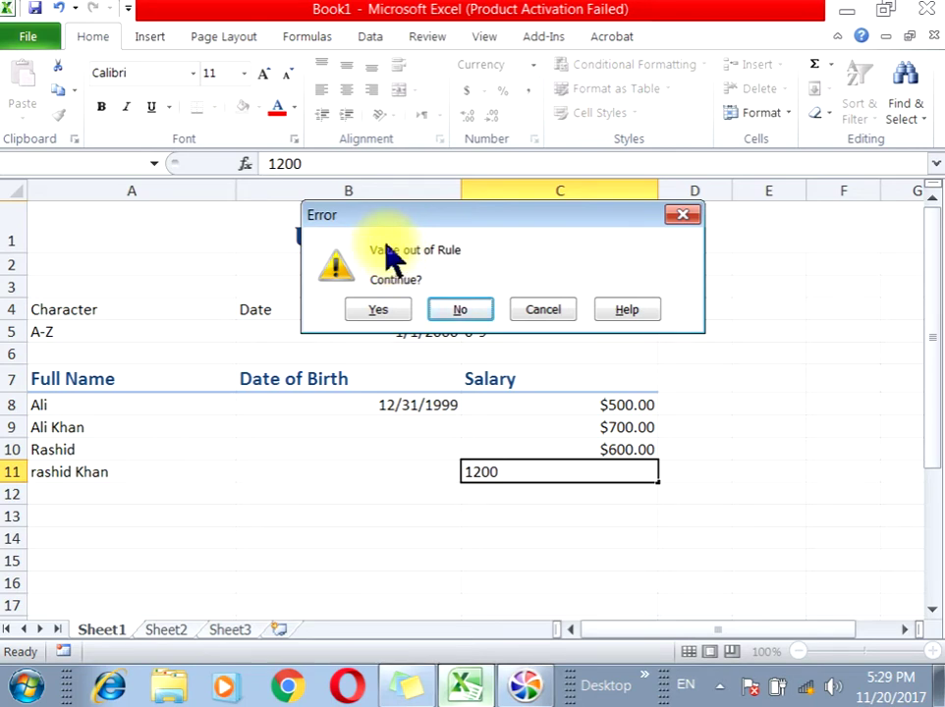
- Correct C11 to 1,000, then enter 1200 in C12 and keep it despite the warning
left_click(454, 313)
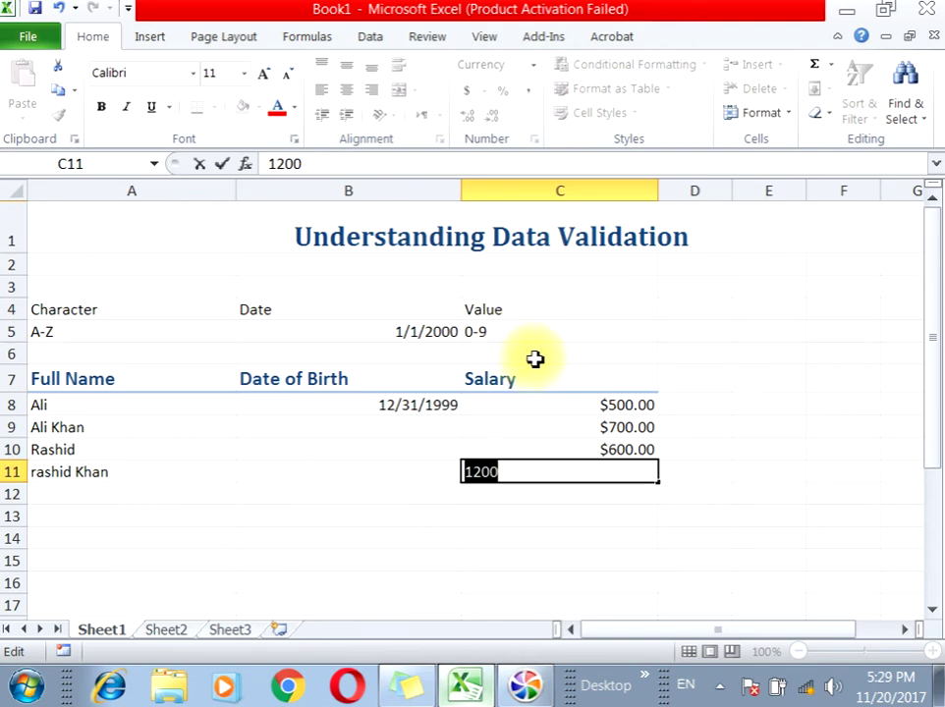
type("1,000")
key("Return")
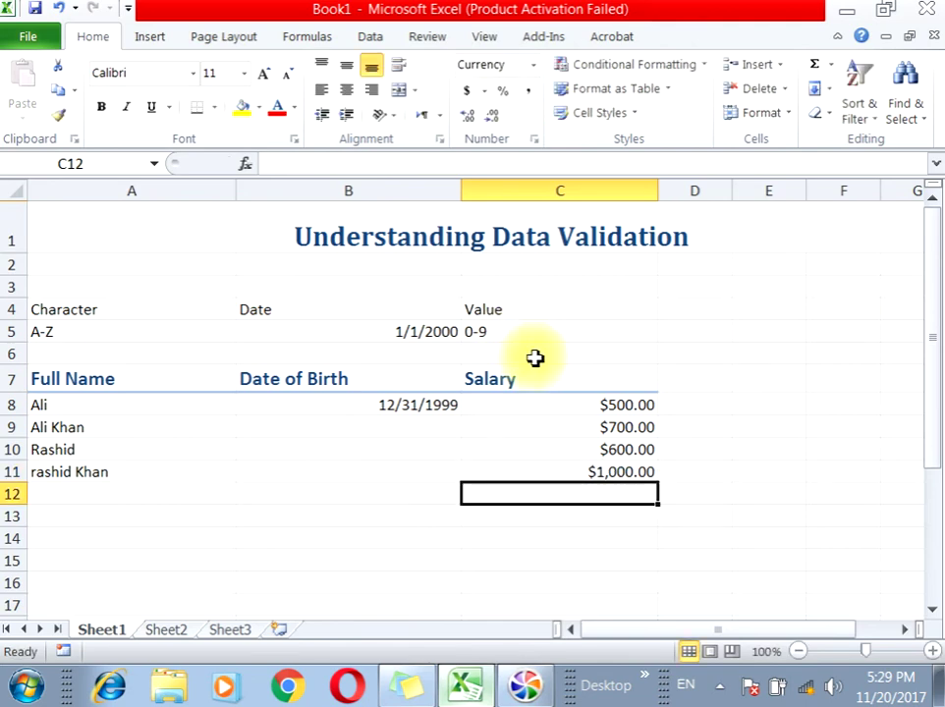
type("1200")
key("Return")
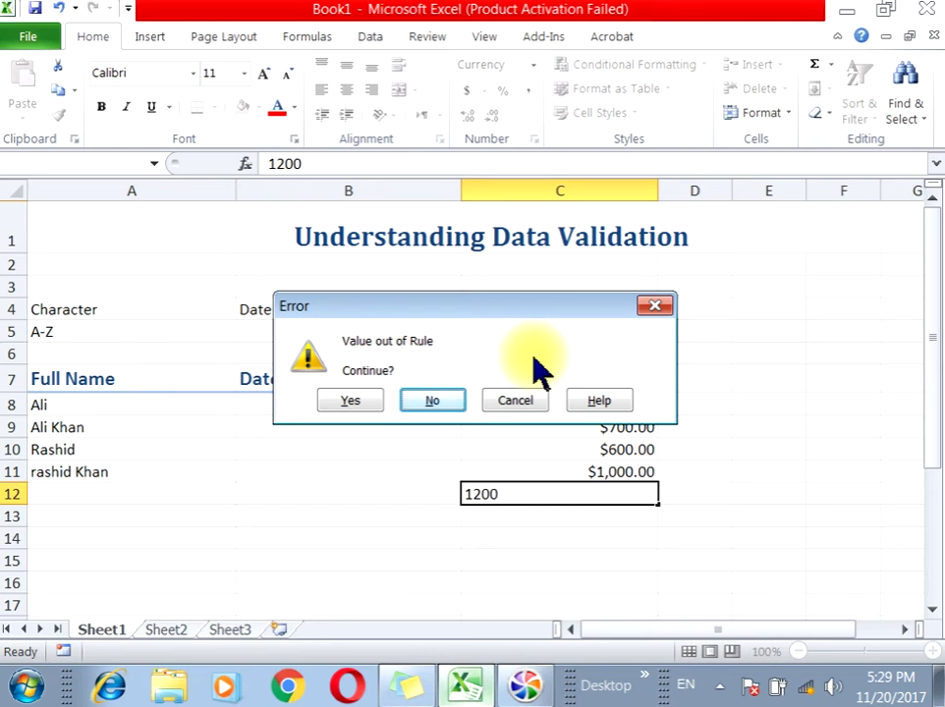
left_click(343, 401)
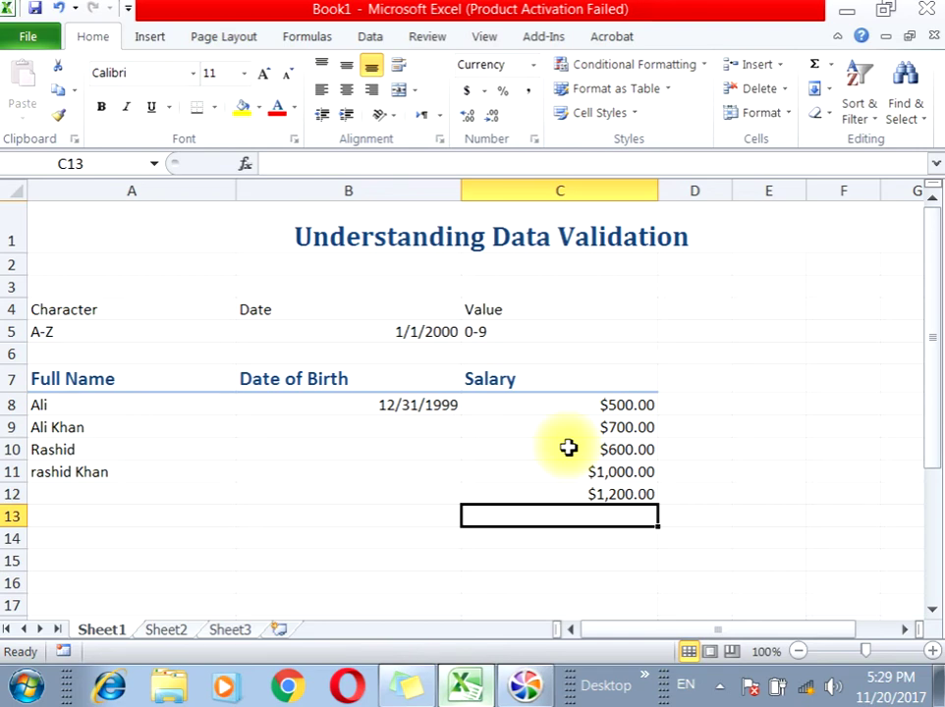
key("Left")
key("Up")
- Enter 5435 in B9, then try birth date 3/3/2006 and cancel the rejected entry
key("Up")
key("Up")
key("Up")
type("5435")
key("Return")
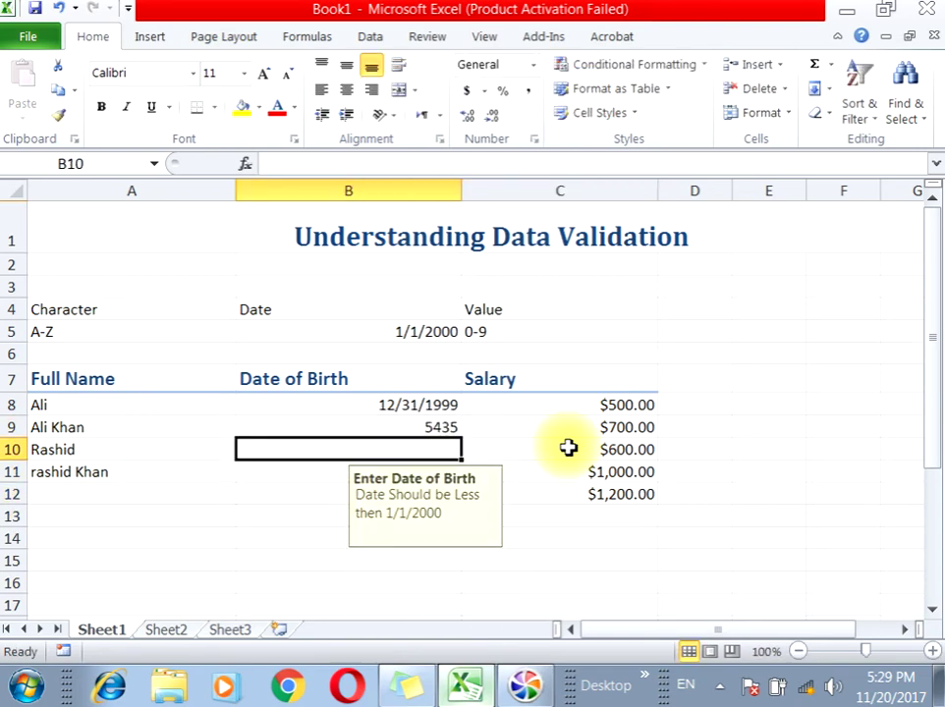
key("Up")
type("3/")
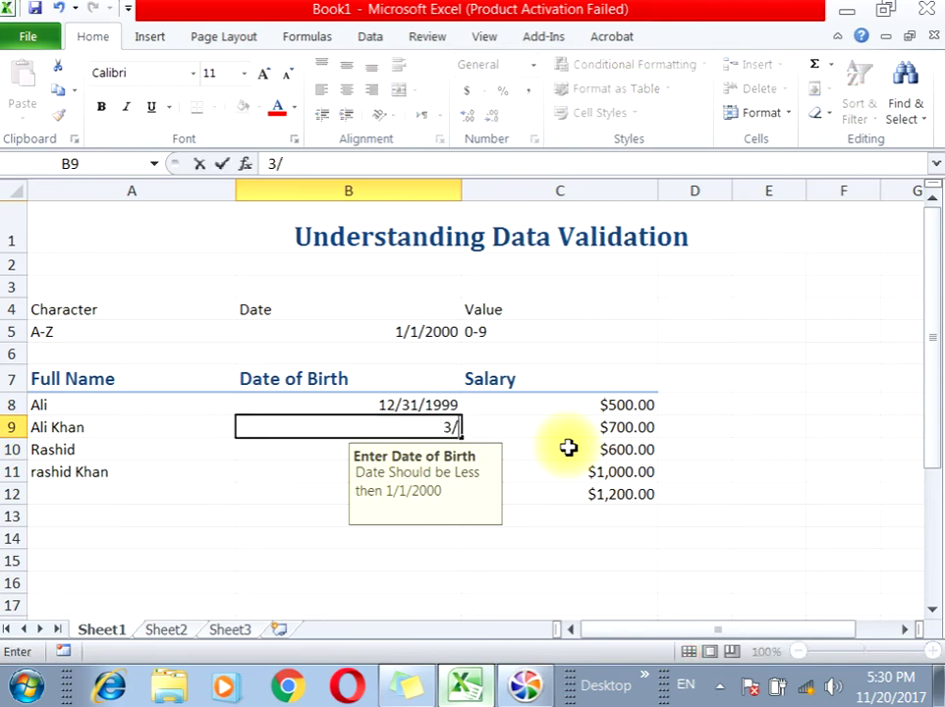
type("3/2006")
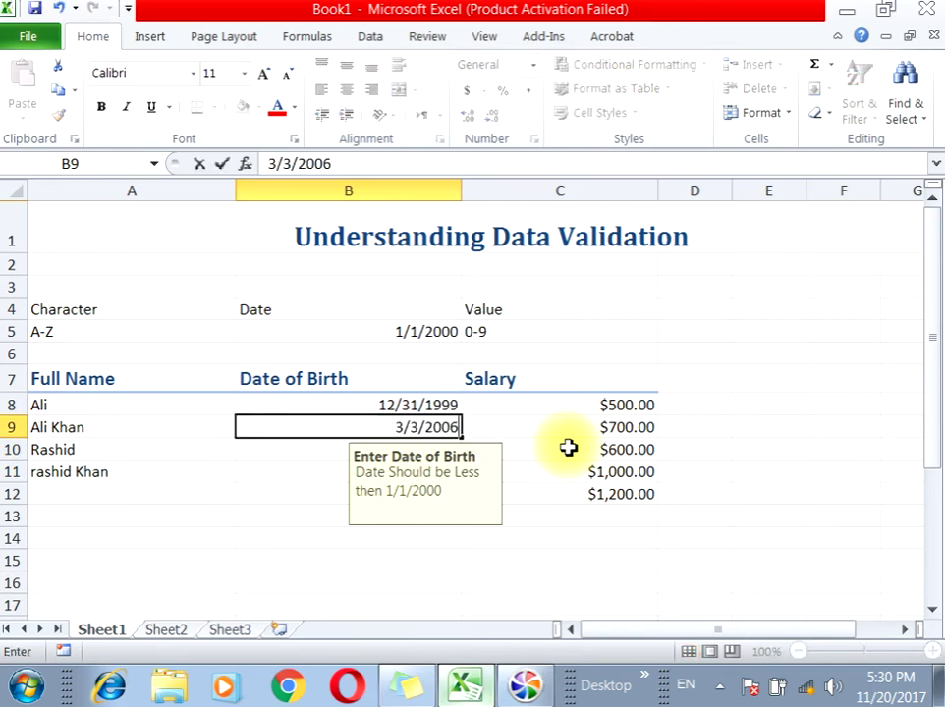
key("Return")
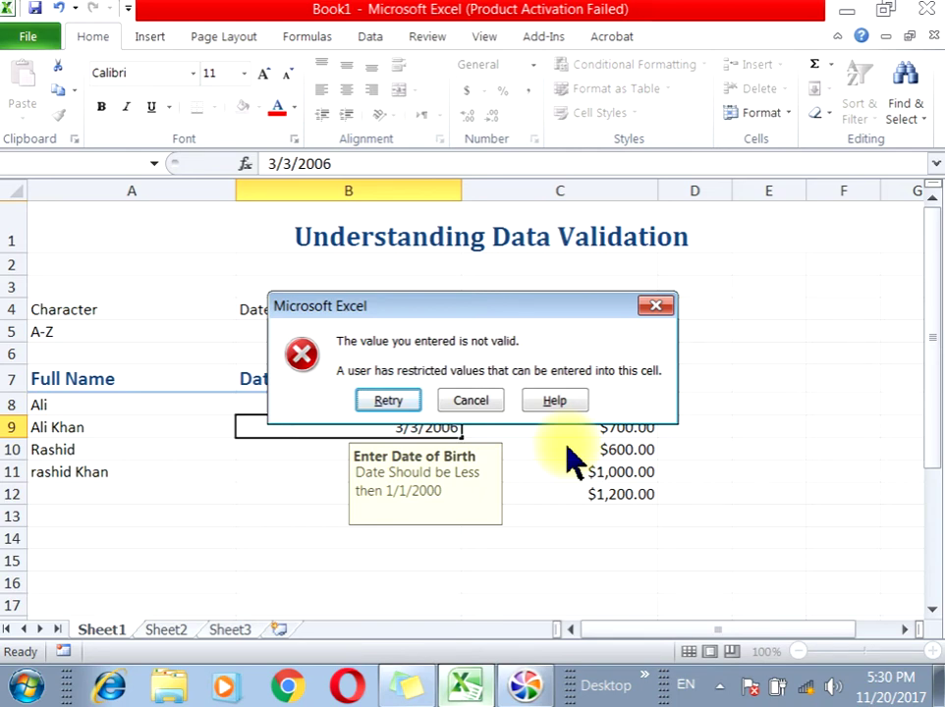
key("Escape")
- Enter 7000 in C13, then correct the rejected value to 700
key("Right")
key("Down")
key("Down")
key("Down")
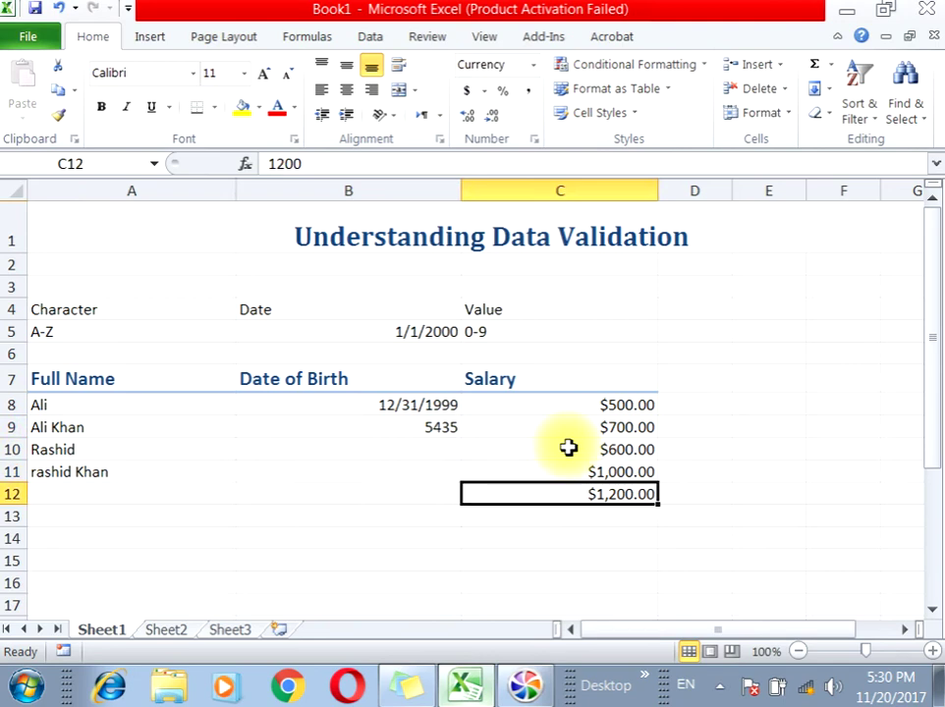
key("Down")
type("7000")
key("Return")
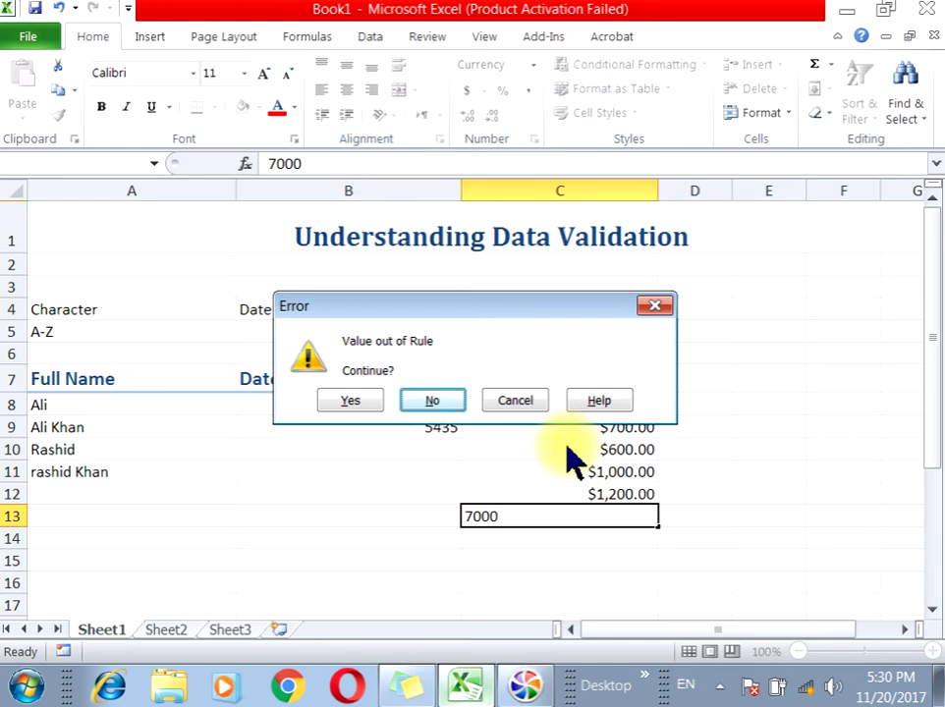
key("Return")
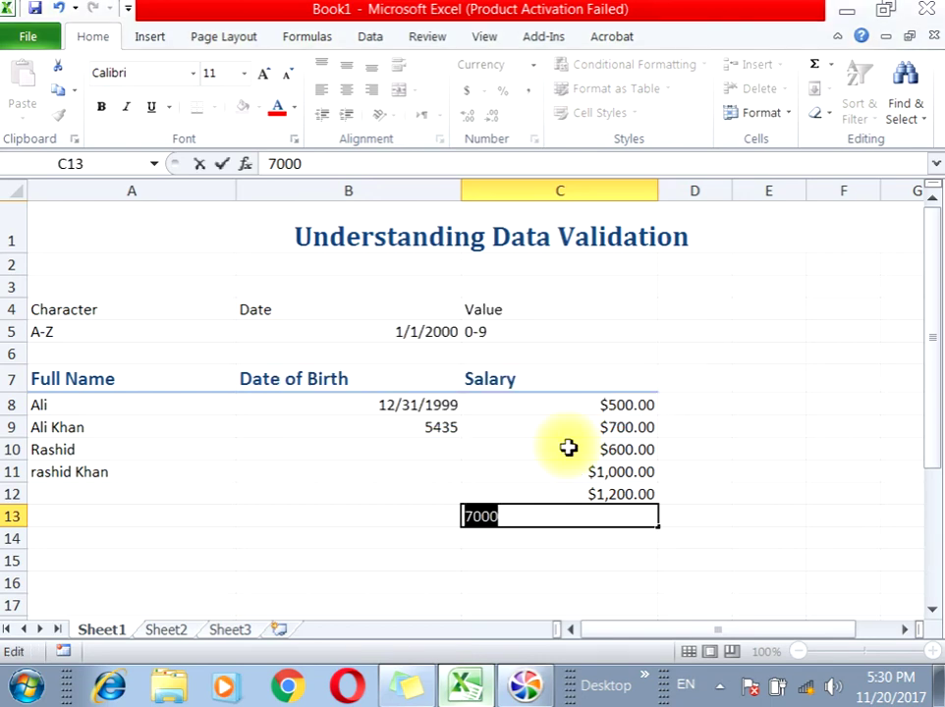
type("700")
key("Return")
- Enter 1200 in C14 and keep it despite the out-of-rule warning
type("12")
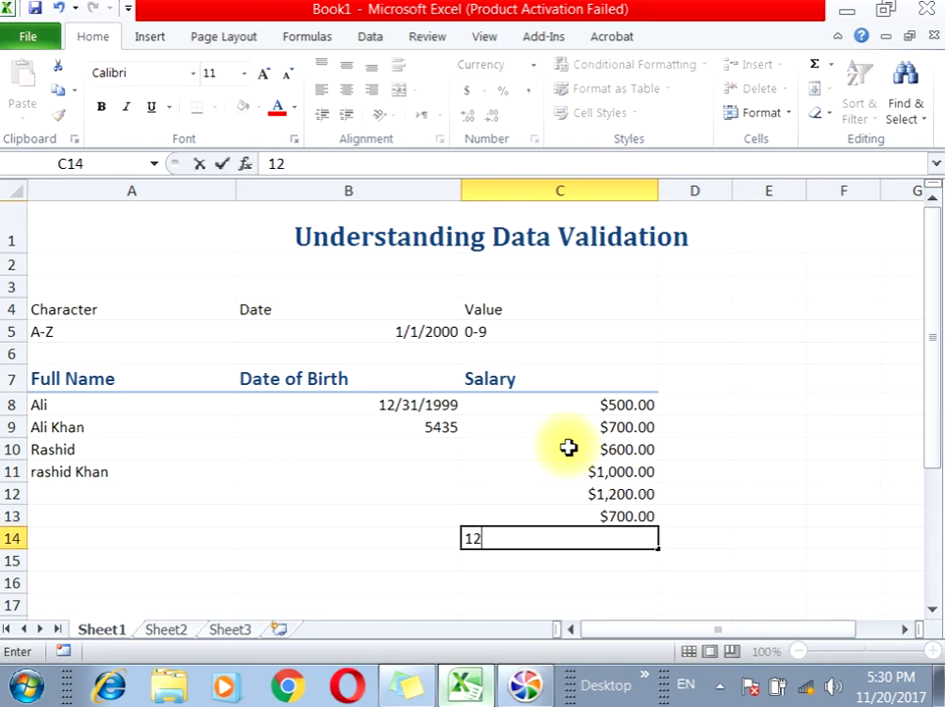
type("000")
key("BackSpace")
key("Return")
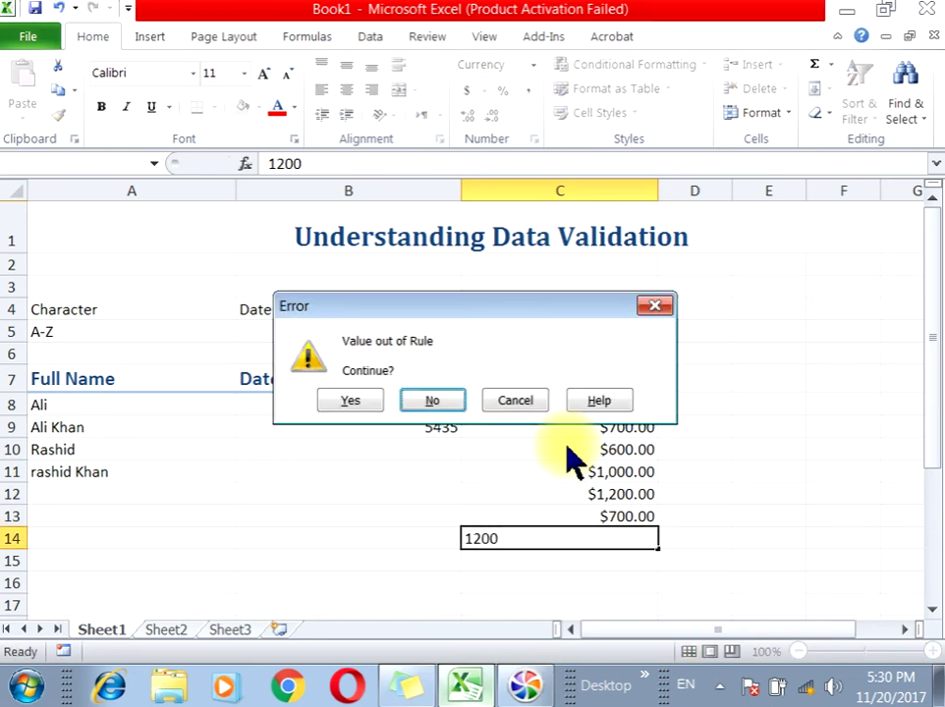
key("Left")
key("Return")
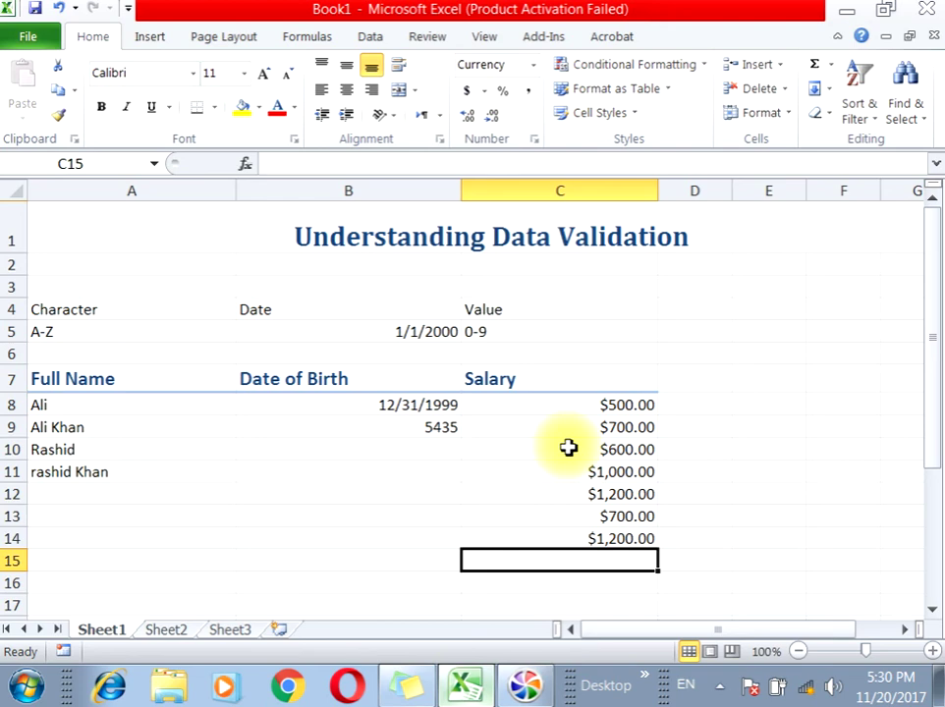
- Select salary range C8:C27 and set its validation to allow Any value
mouse_move(591, 406)
left_mouse_down()
mouse_move(589, 627)
mouse_move(584, 573)
left_mouse_up()
left_click(590, 408)
left_click(577, 252)
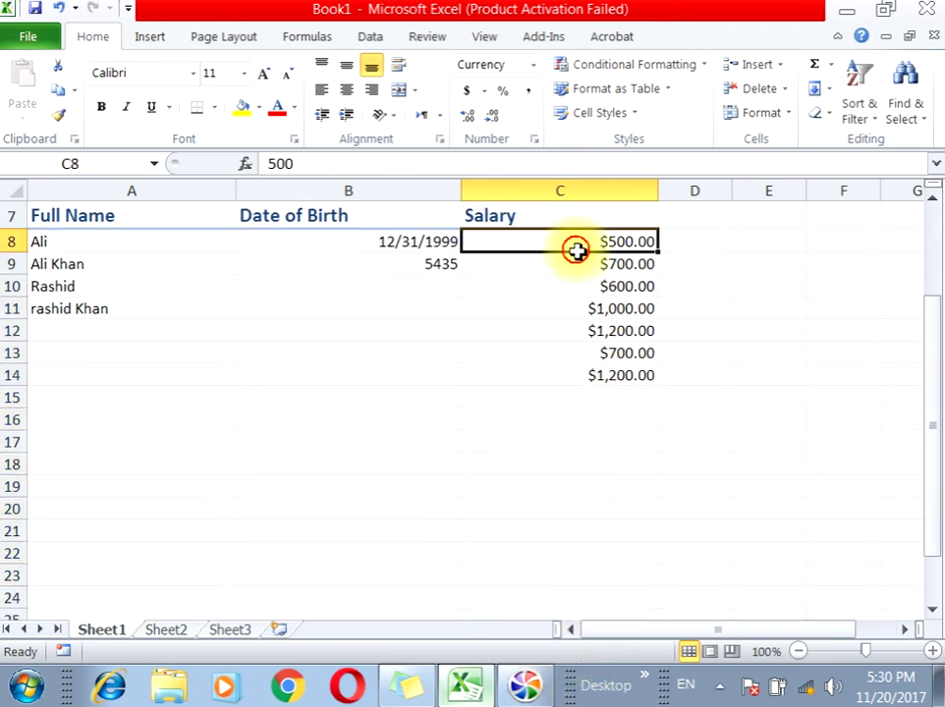
left_click_drag(577, 251, 589, 575)
scroll(558, 301, "up", 3)
left_click(368, 39)
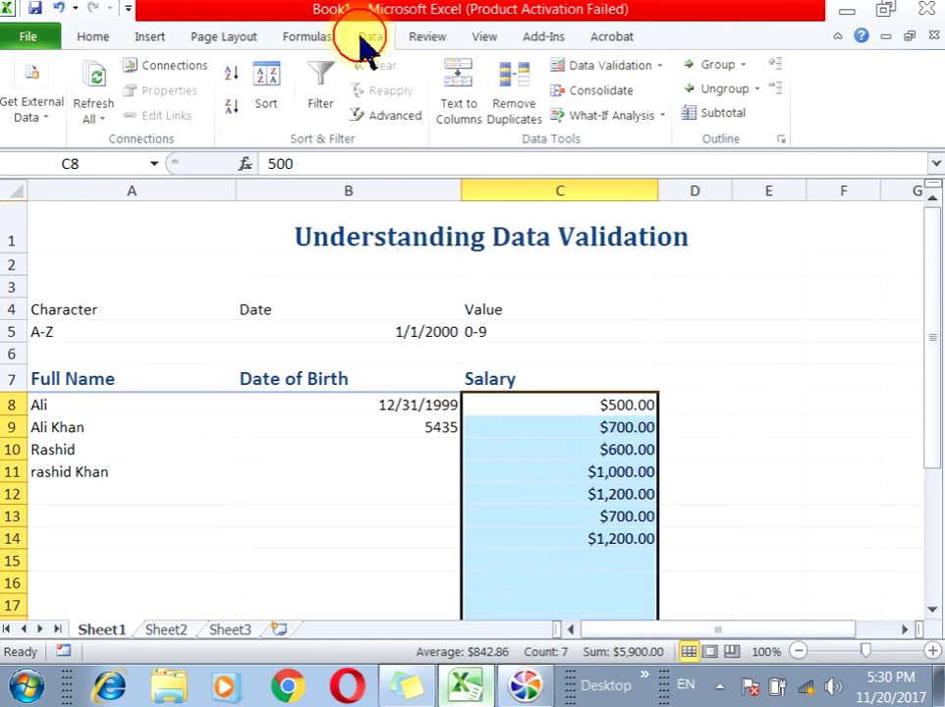
left_click(610, 65)
left_click(435, 170)
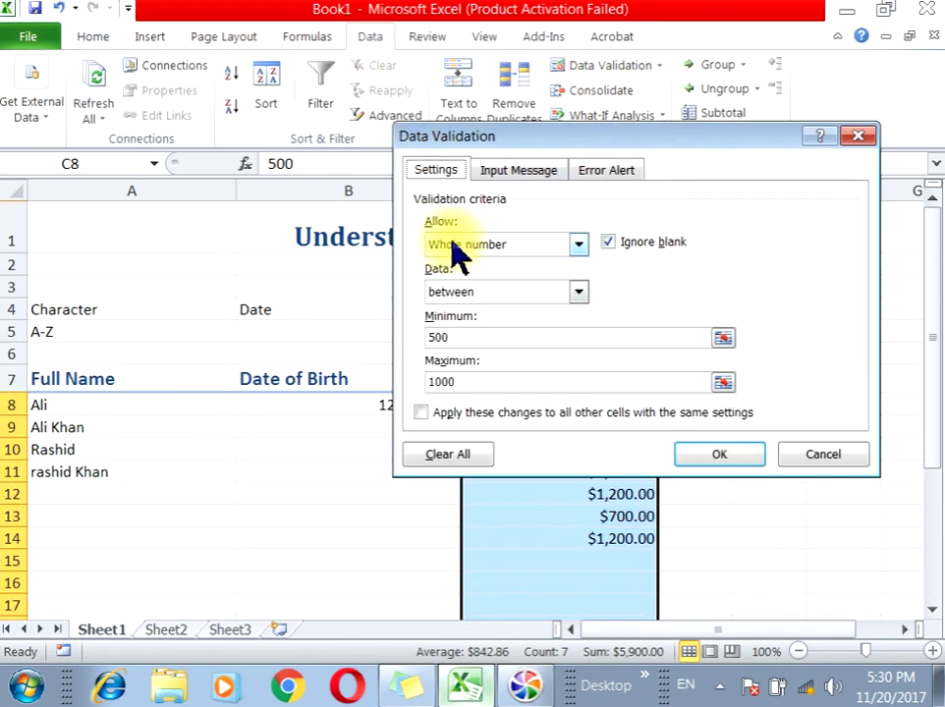
left_click(455, 250)
left_click(452, 261)
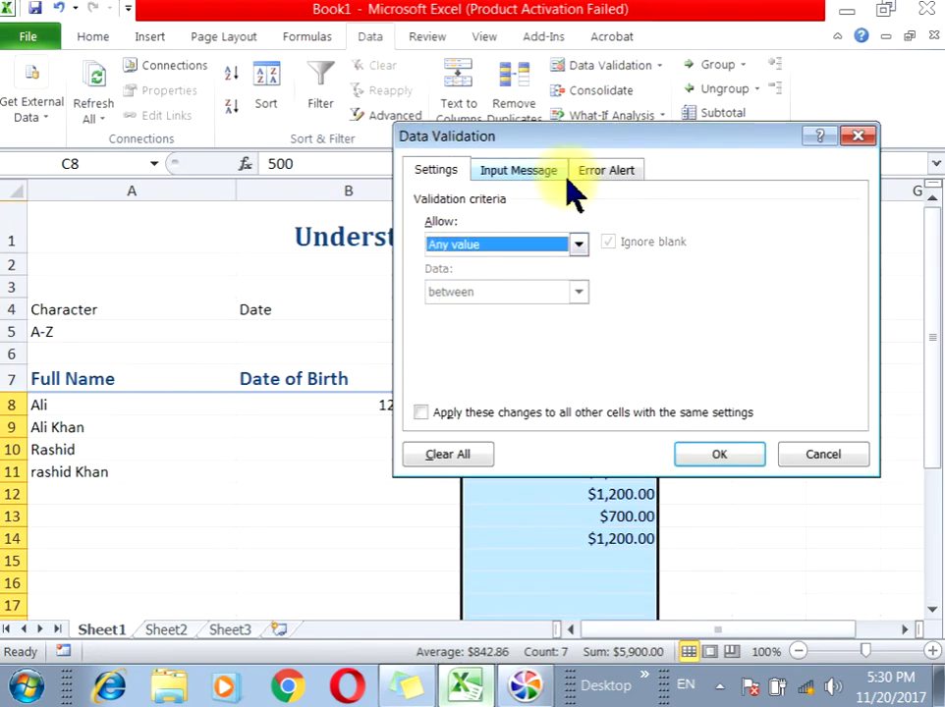
- Turn off the error alert and input message, then Clear All and confirm
left_click(601, 171)
left_click(449, 203)
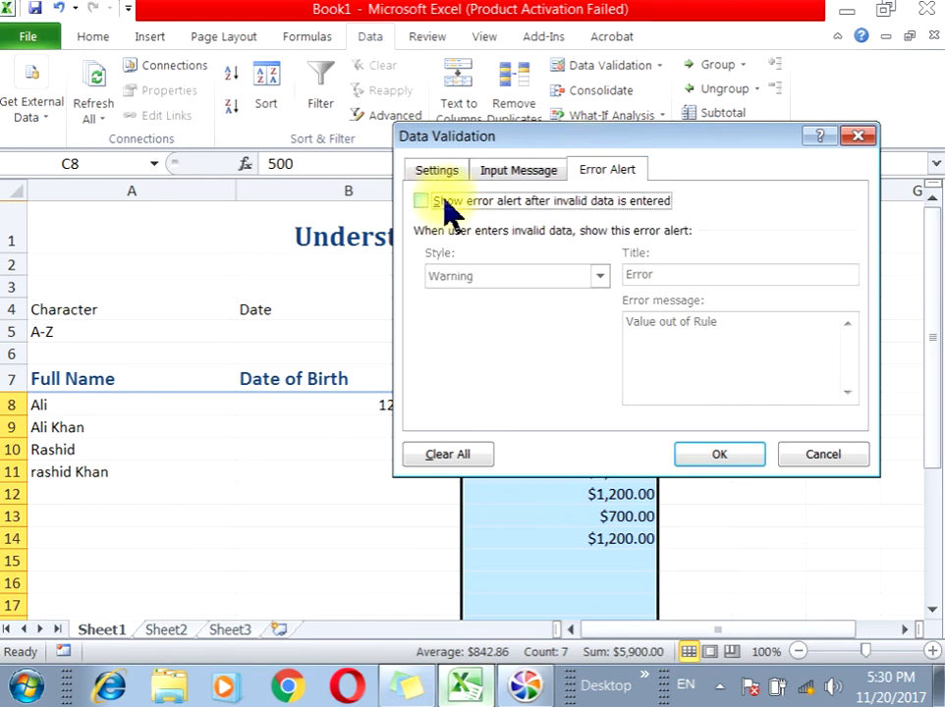
left_click(491, 171)
left_click(460, 196)
left_click(435, 170)
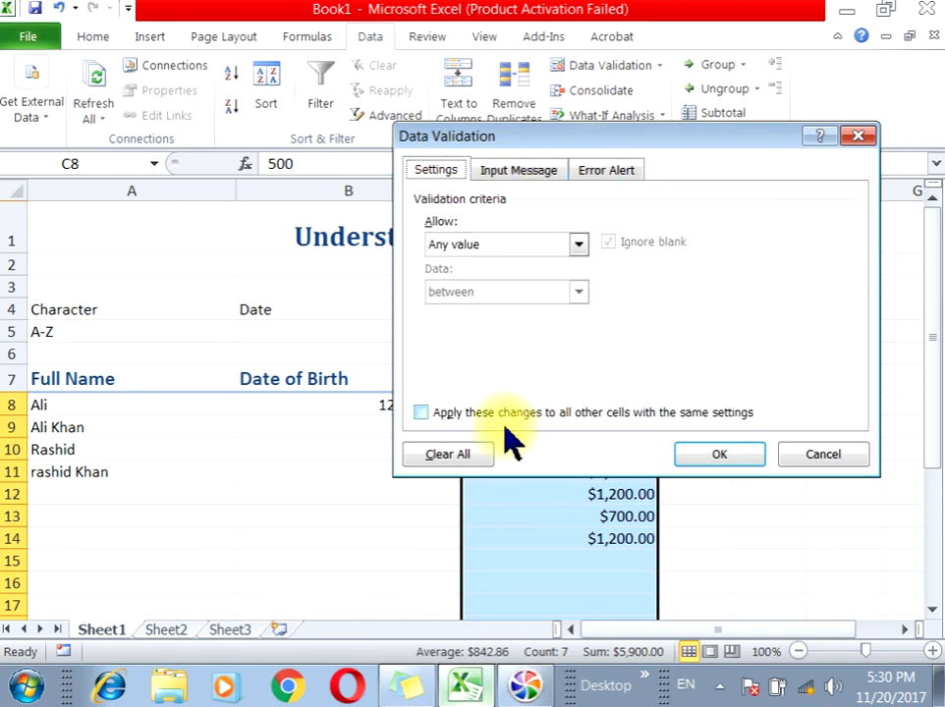
left_click(449, 456)
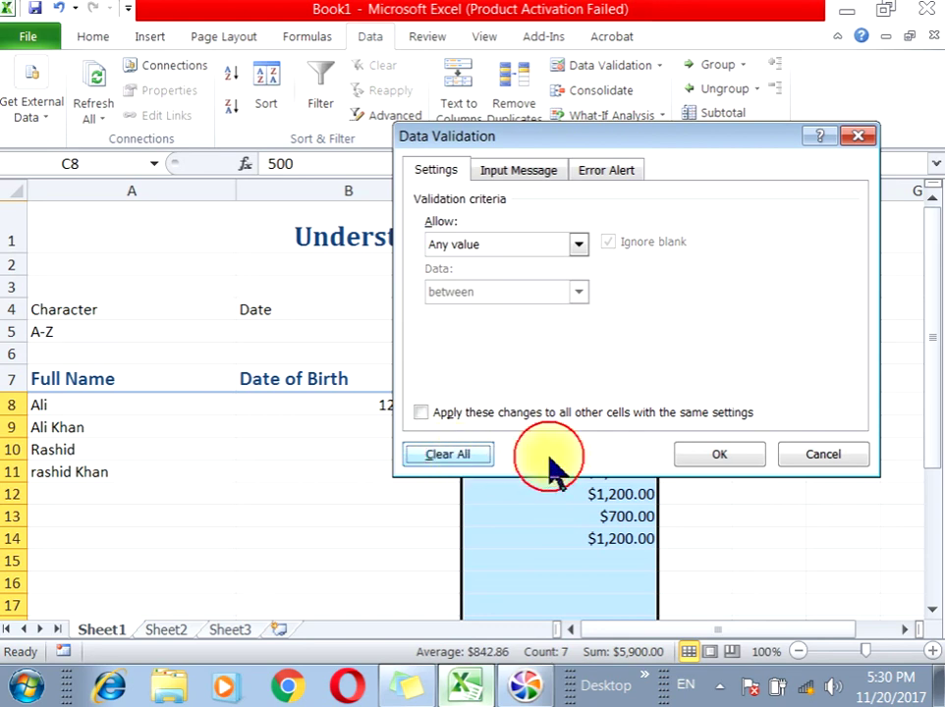
left_click(696, 455)
left_click_drag(373, 405, 383, 668)
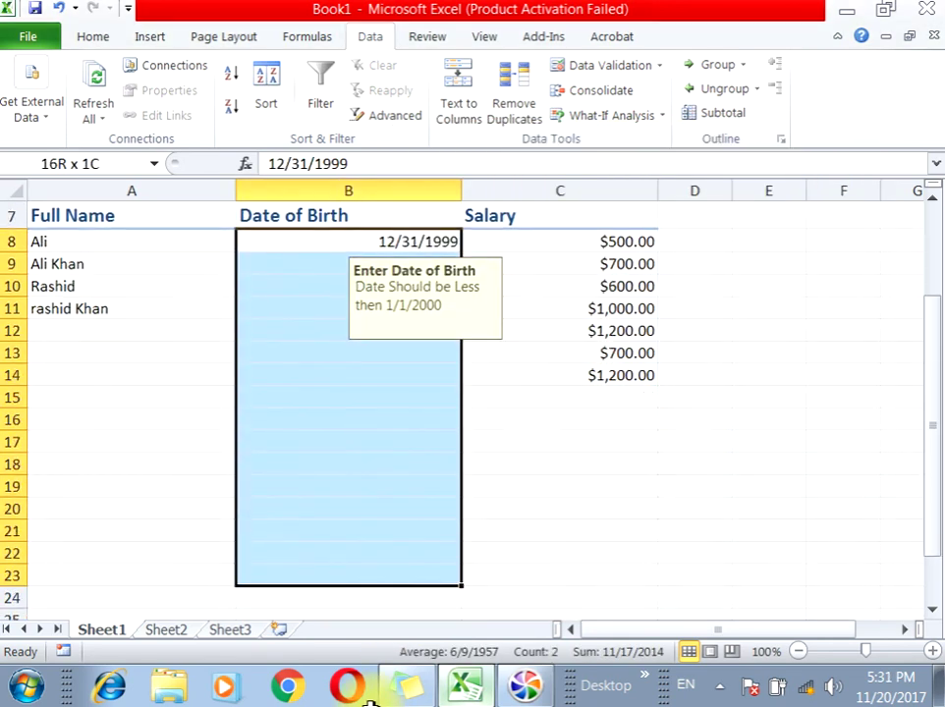
- Clear all validation from the Date of Birth cells and the Full Name cells from A8
left_click(590, 67)
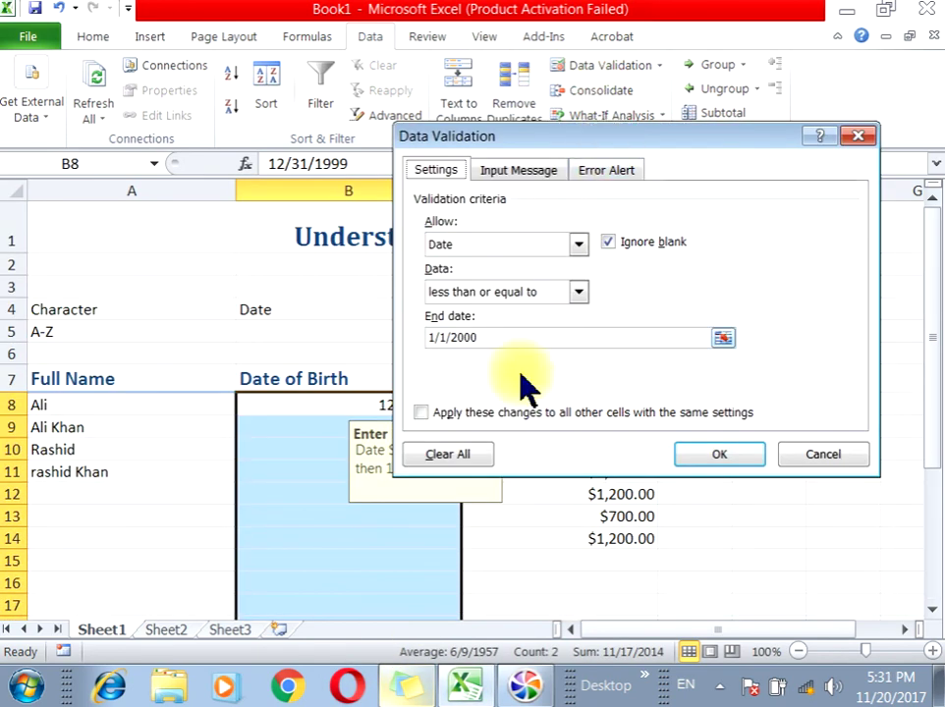
left_click(449, 455)
left_click(696, 455)
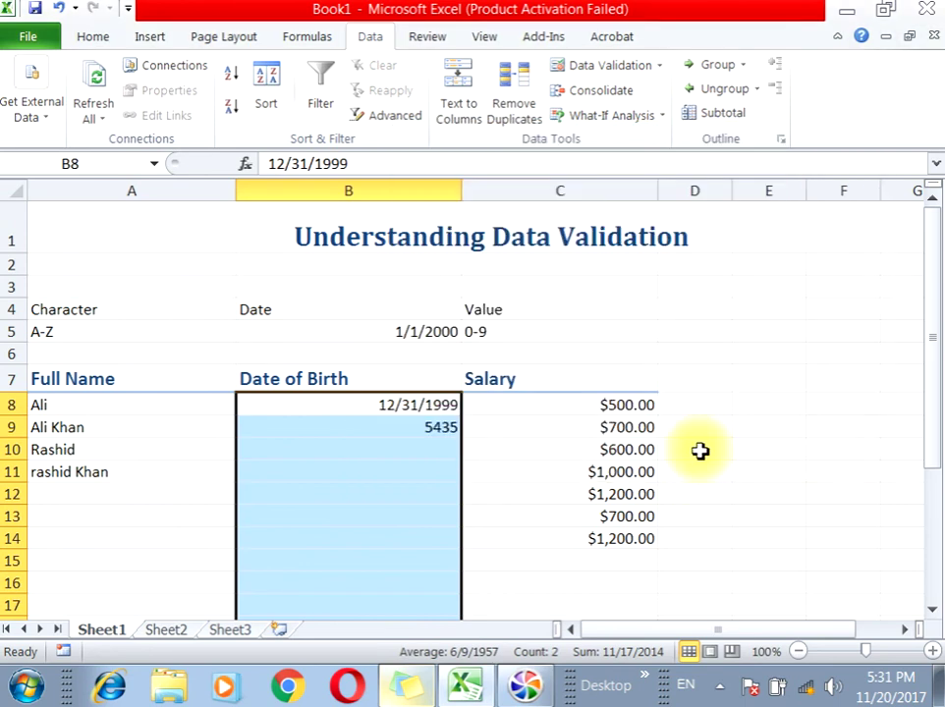
mouse_move(160, 406)
left_mouse_down()
mouse_move(81, 699)
mouse_move(263, 485)
left_mouse_up()
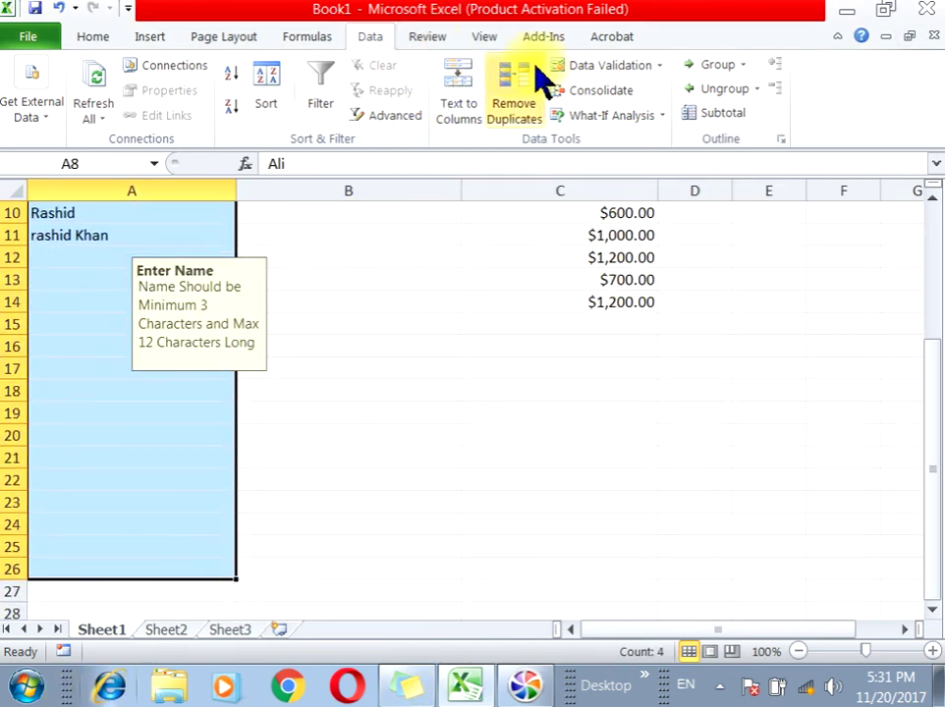
left_click(594, 67)
left_click(450, 455)
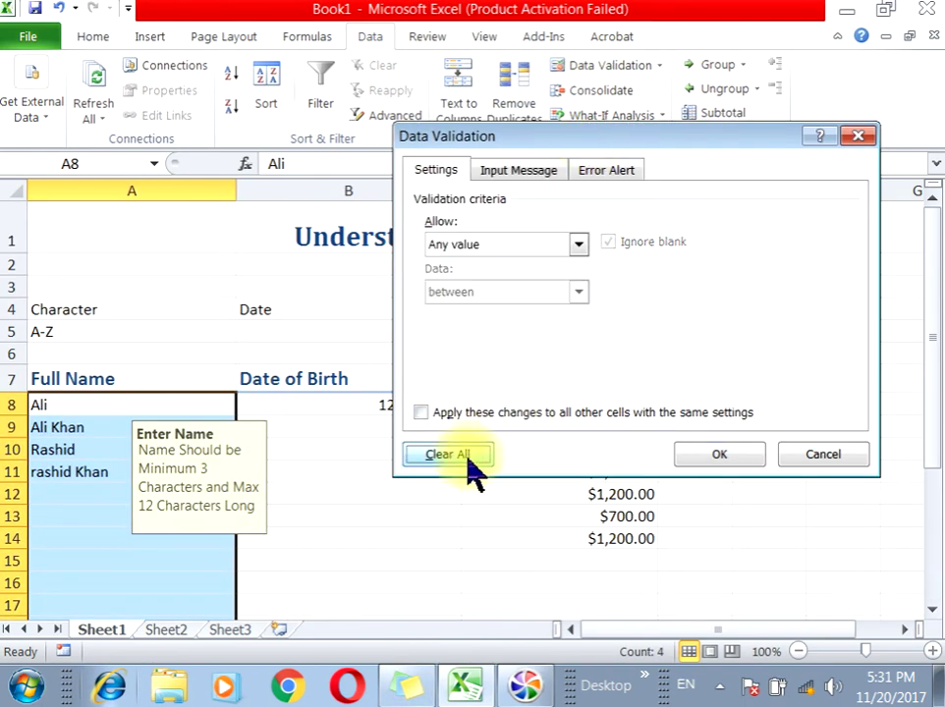
left_click(704, 456)
- Enter test values 3432, ewrew and sadsasadsads in Full Name cells from A13
left_click(213, 513)
type("3432")
key("Return")
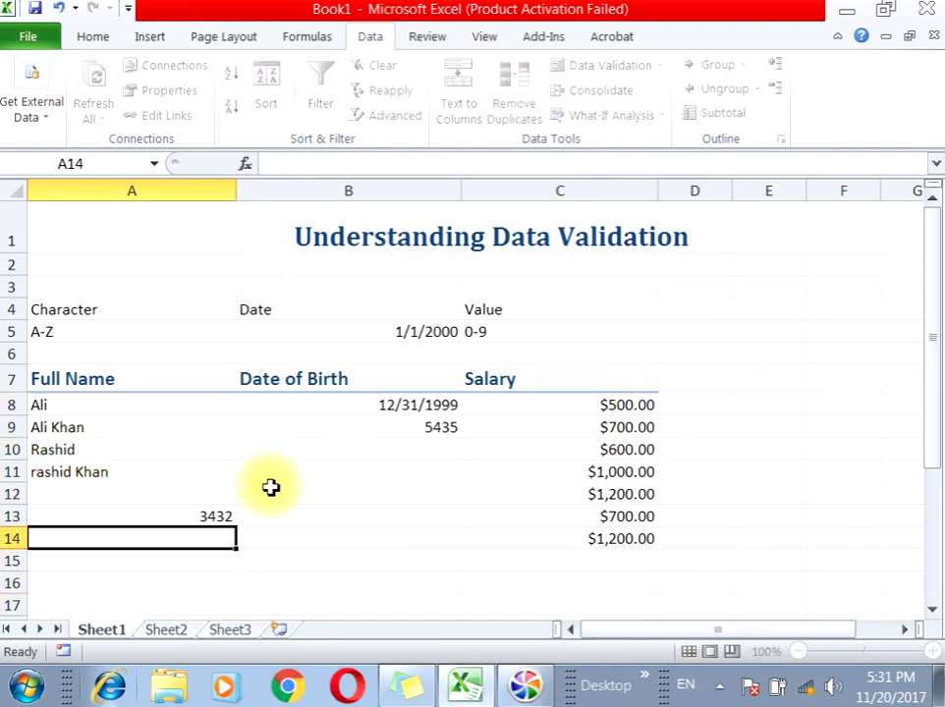
type("ewrew")
key("Return")
type("sadsasad")
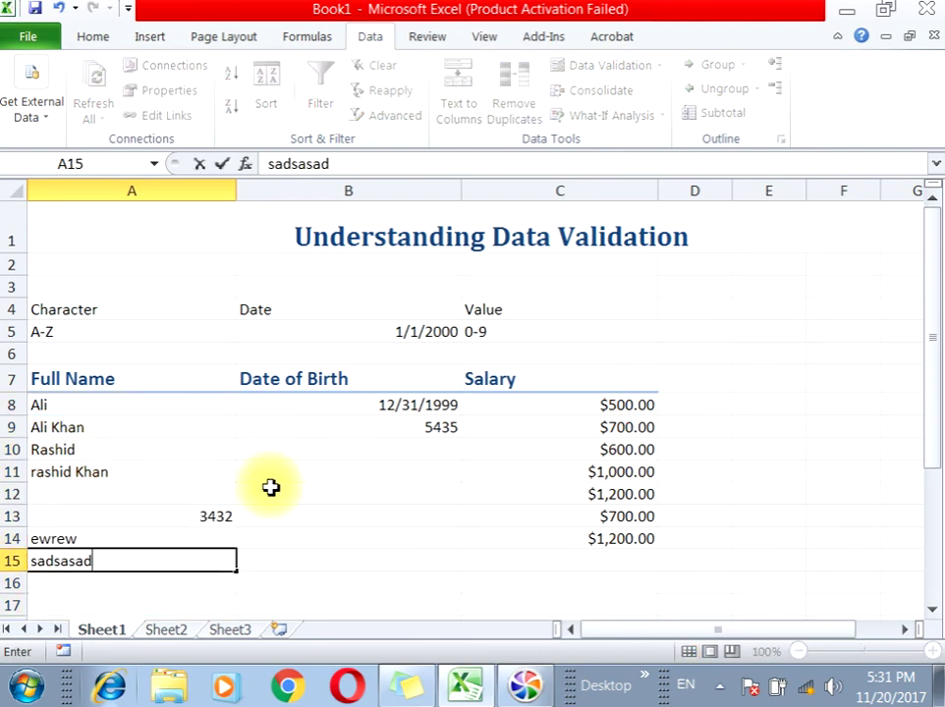